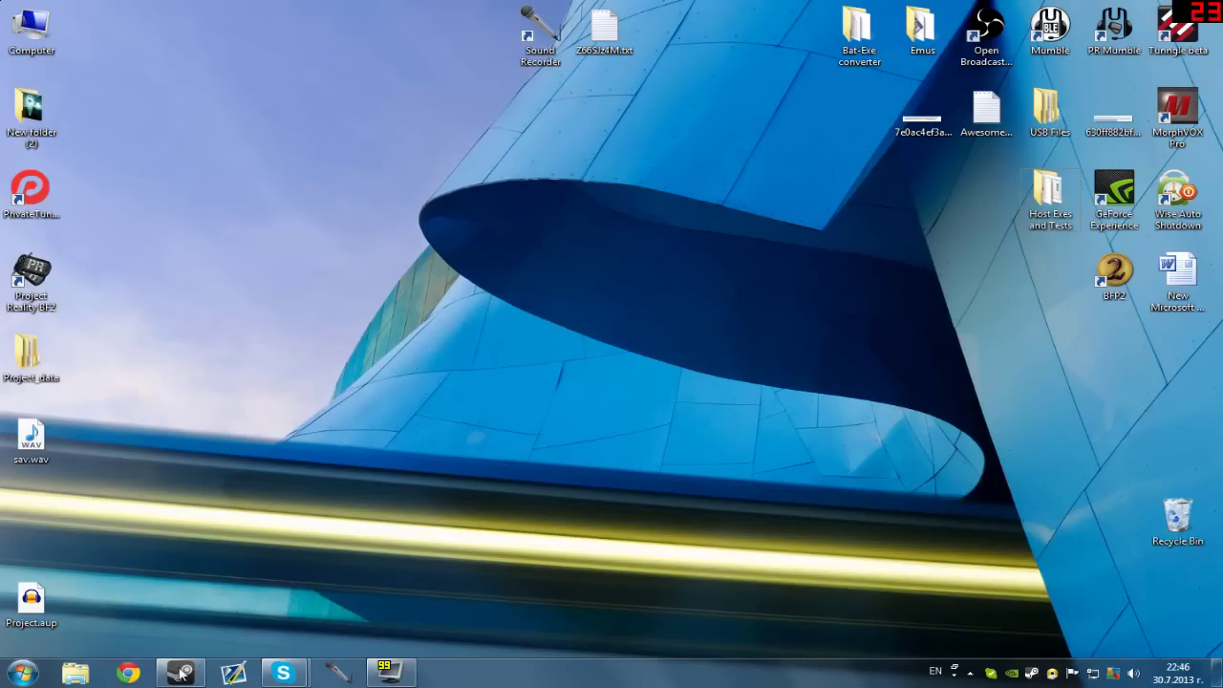
# - Open the copied MediaFire link in Chrome and download mase_bc2_v6.zip (952 KB)
pyautogui.click(128, 673)
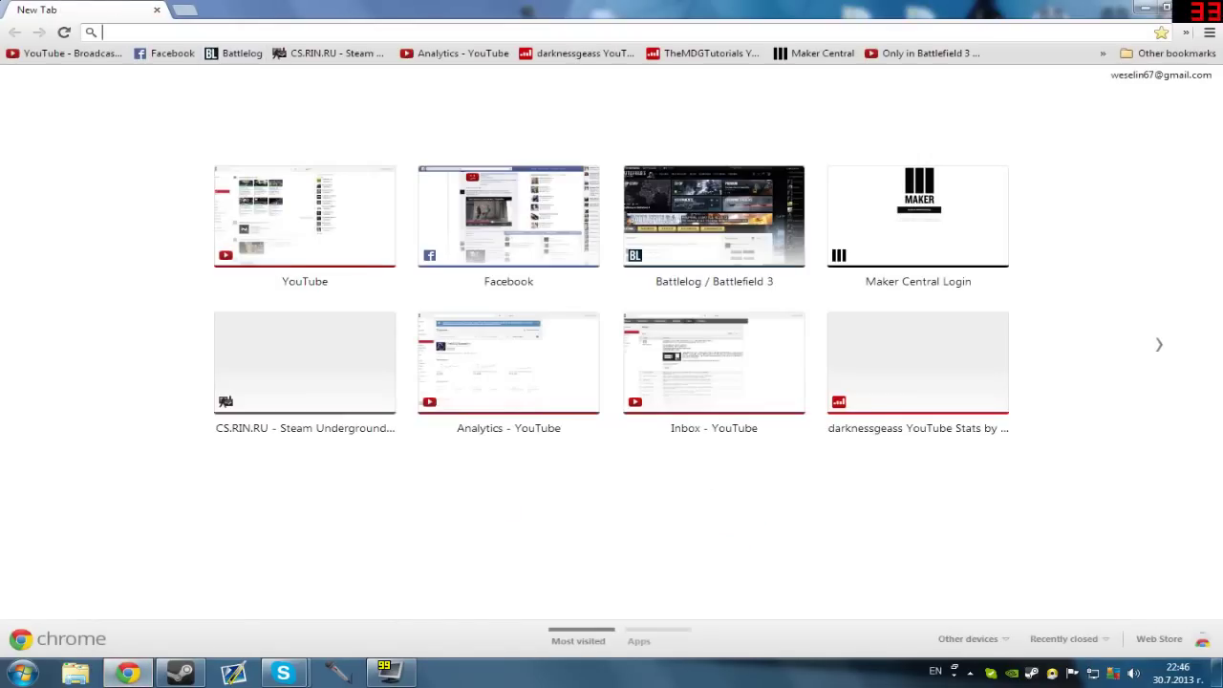
pyautogui.rightClick(201, 32)
pyautogui.click(253, 117)
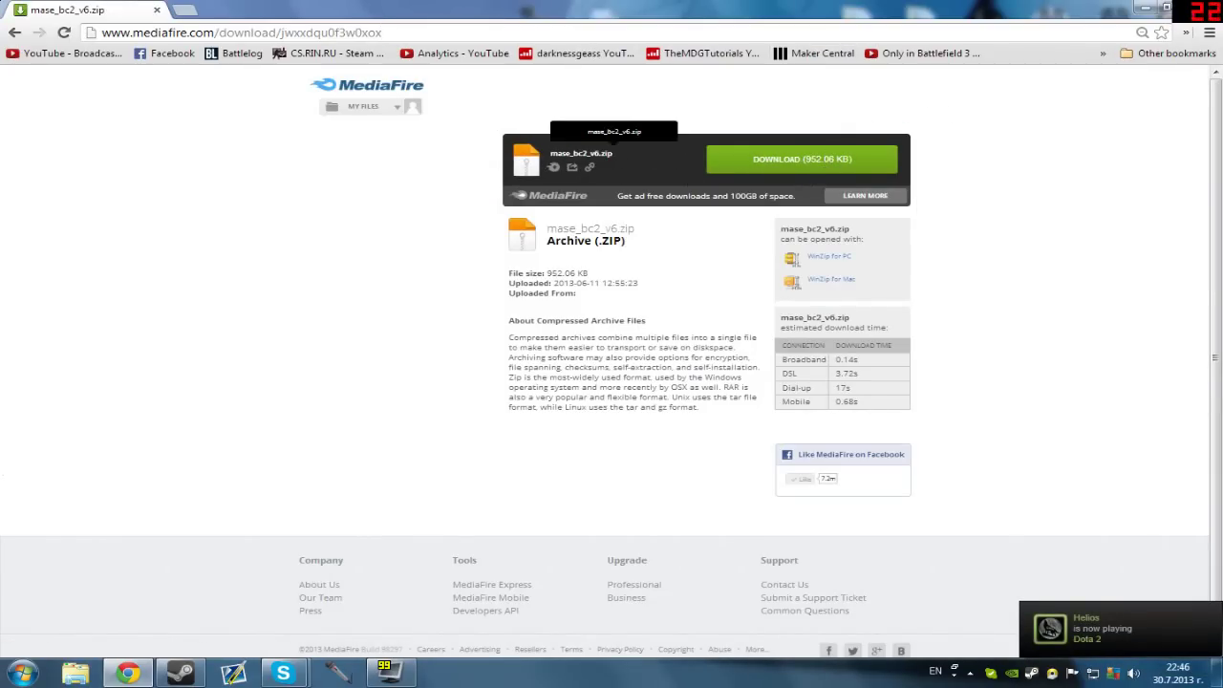
pyautogui.click(790, 162)
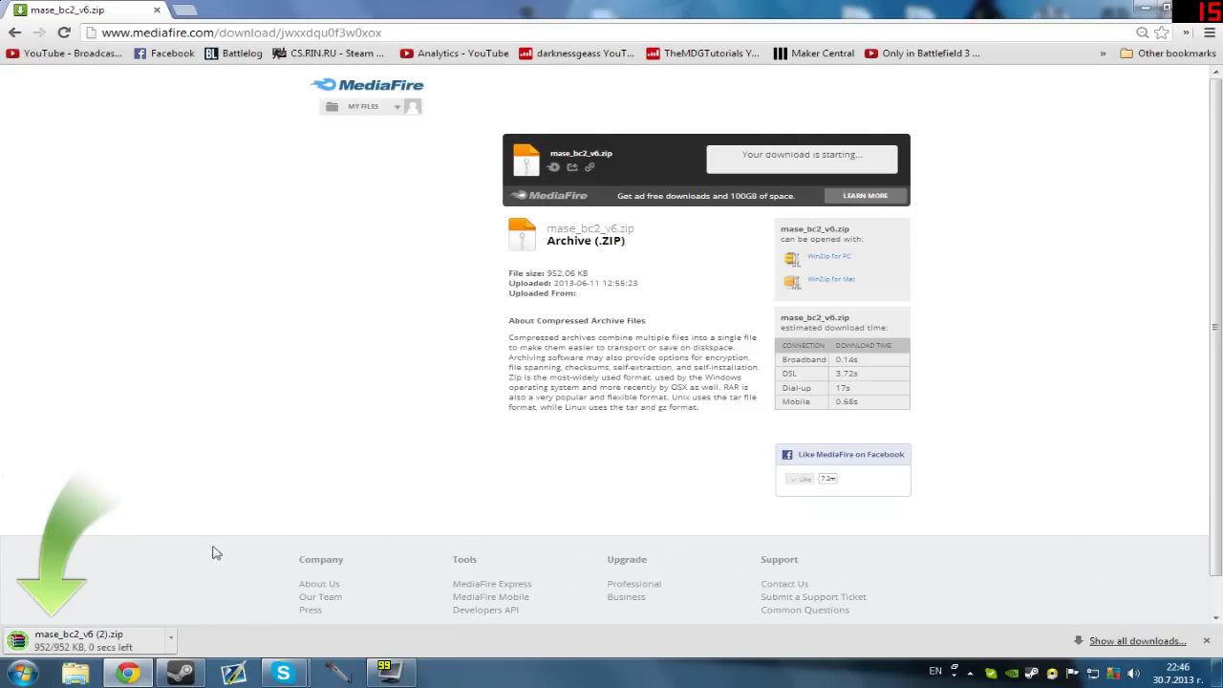
# - Open the downloaded mase_bc2_v6 (2).zip in WinRAR and open its readme.txt
pyautogui.click(148, 640)
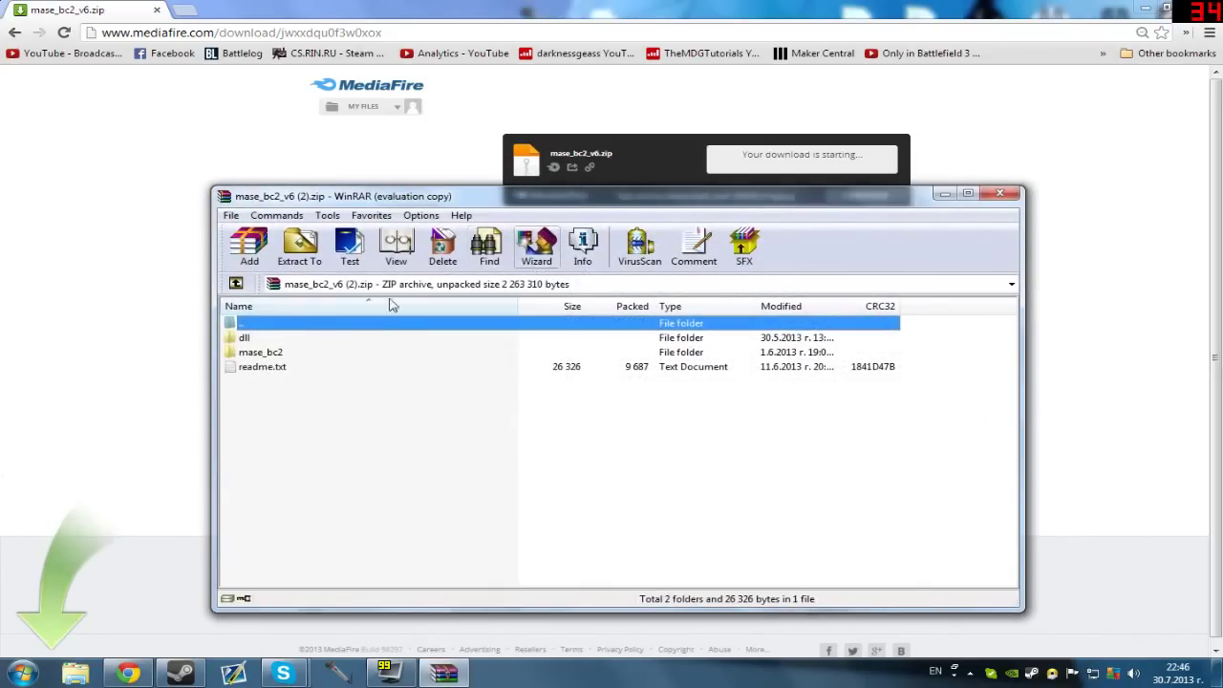
pyautogui.press('Escape')
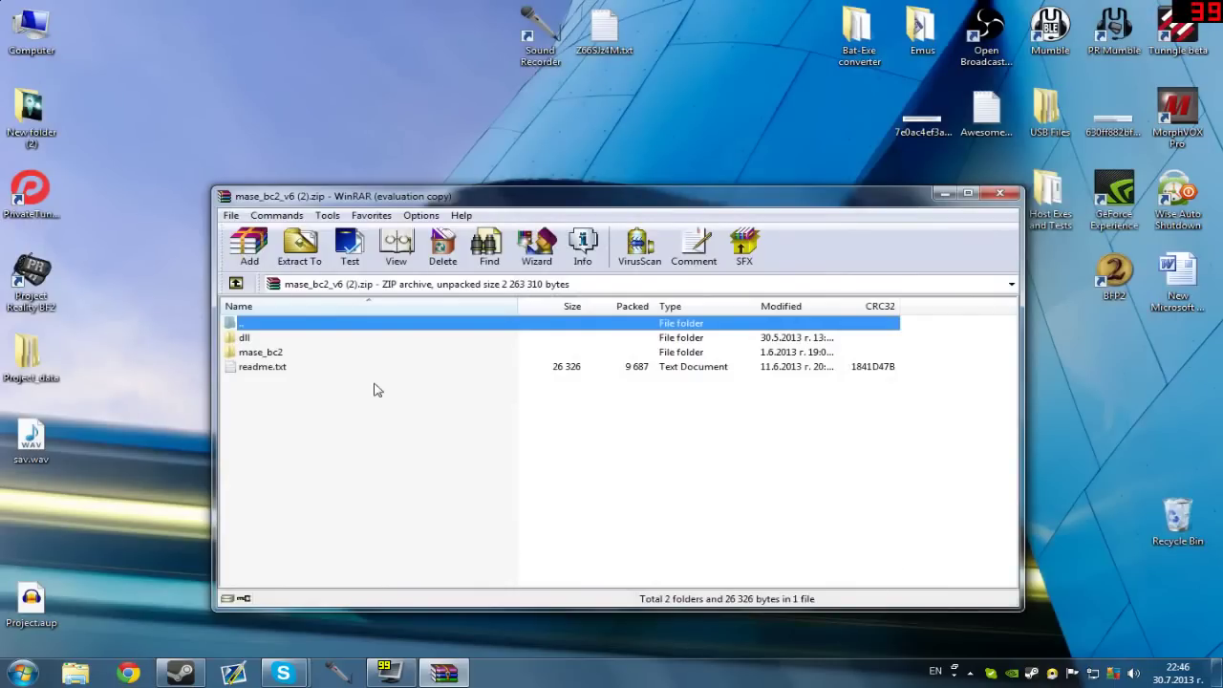
pyautogui.click(375, 386)
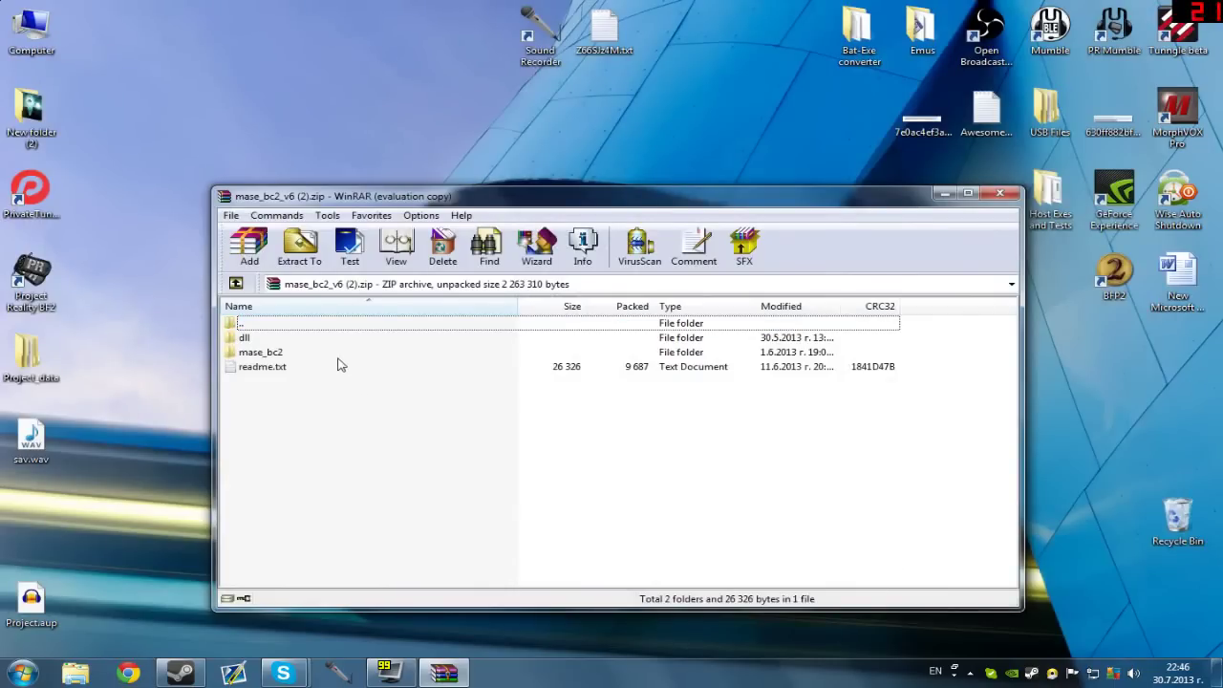
pyautogui.doubleClick(264, 369)
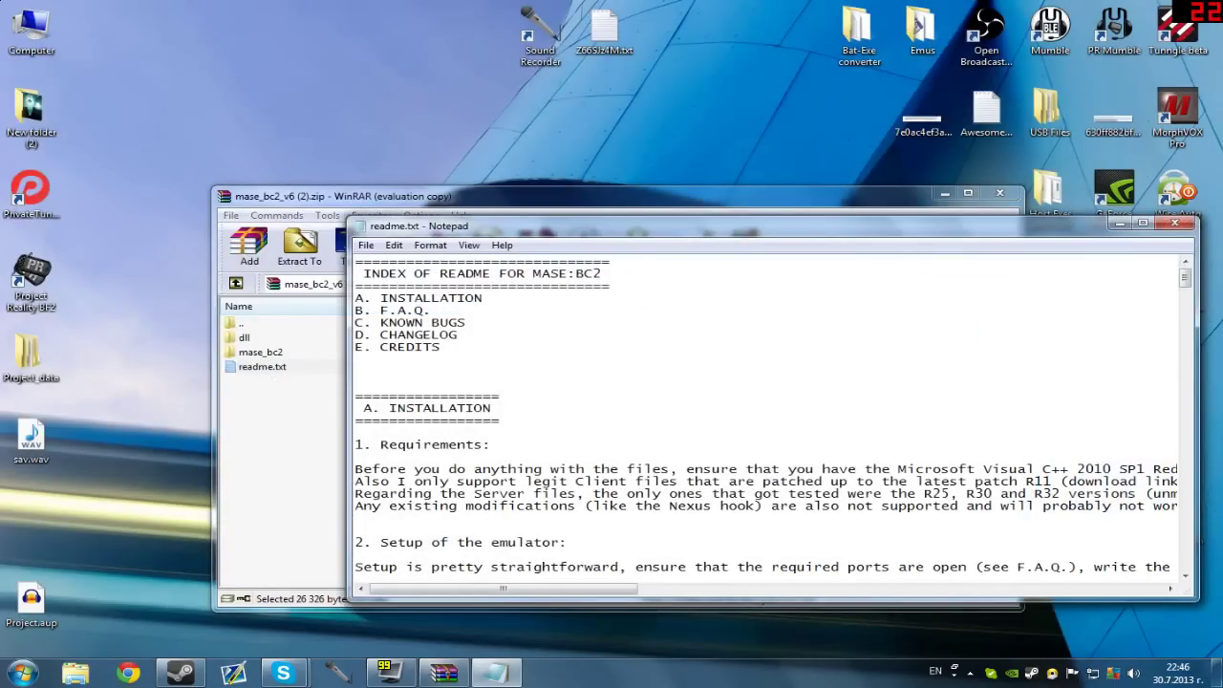
# - Read through the readme's installation notes, highlighting the dinput8.dll hook line
pyautogui.scroll(-3, 772, 416)
pyautogui.scroll(-2, 772, 415)
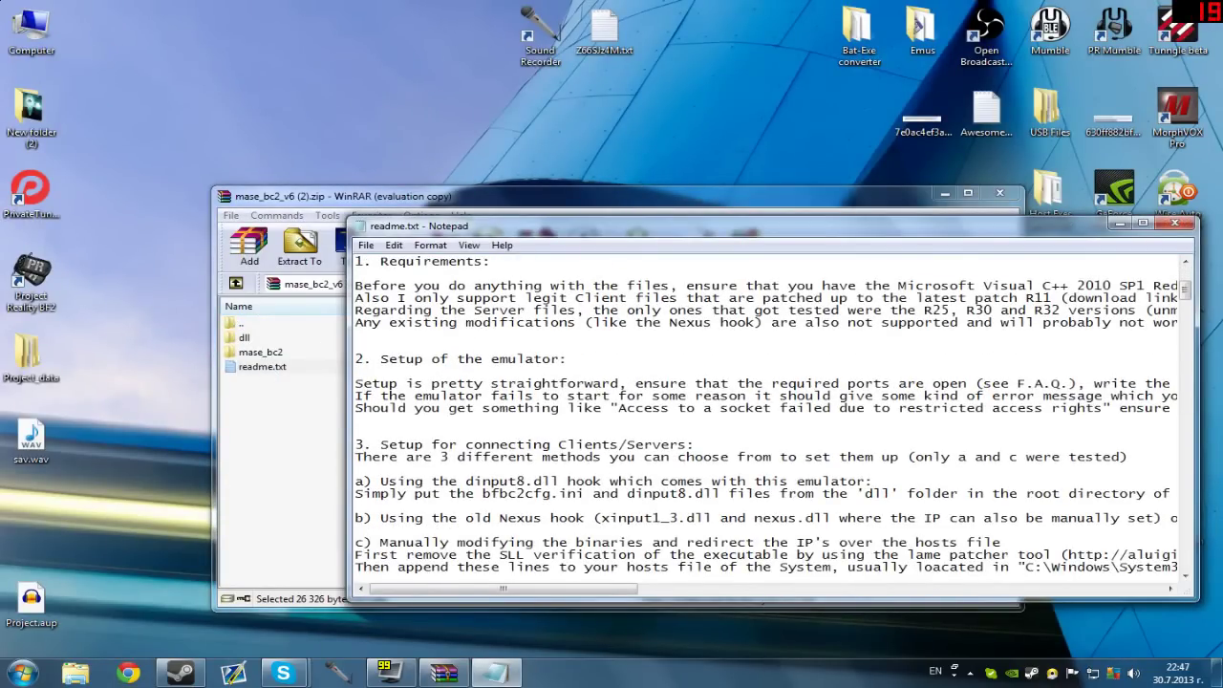
pyautogui.scroll(-1, 772, 416)
pyautogui.scroll(-3, 772, 416)
pyautogui.scroll(3, 772, 416)
pyautogui.scroll(2, 772, 416)
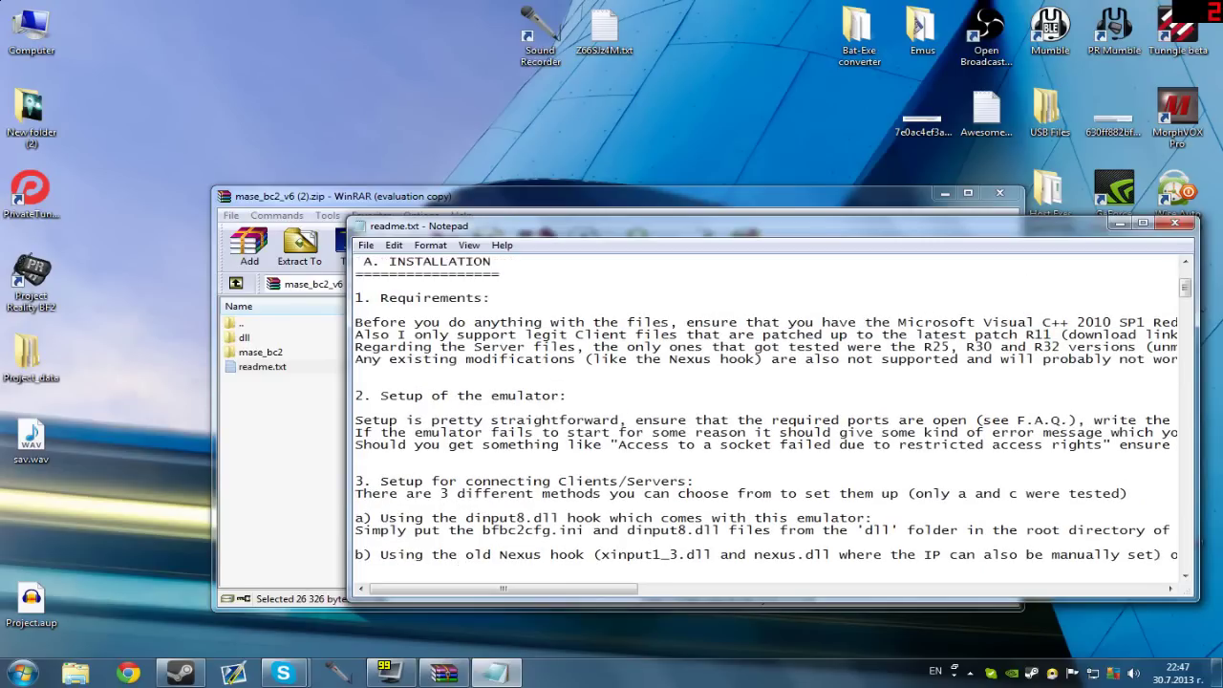
pyautogui.scroll(-4, 349, 418)
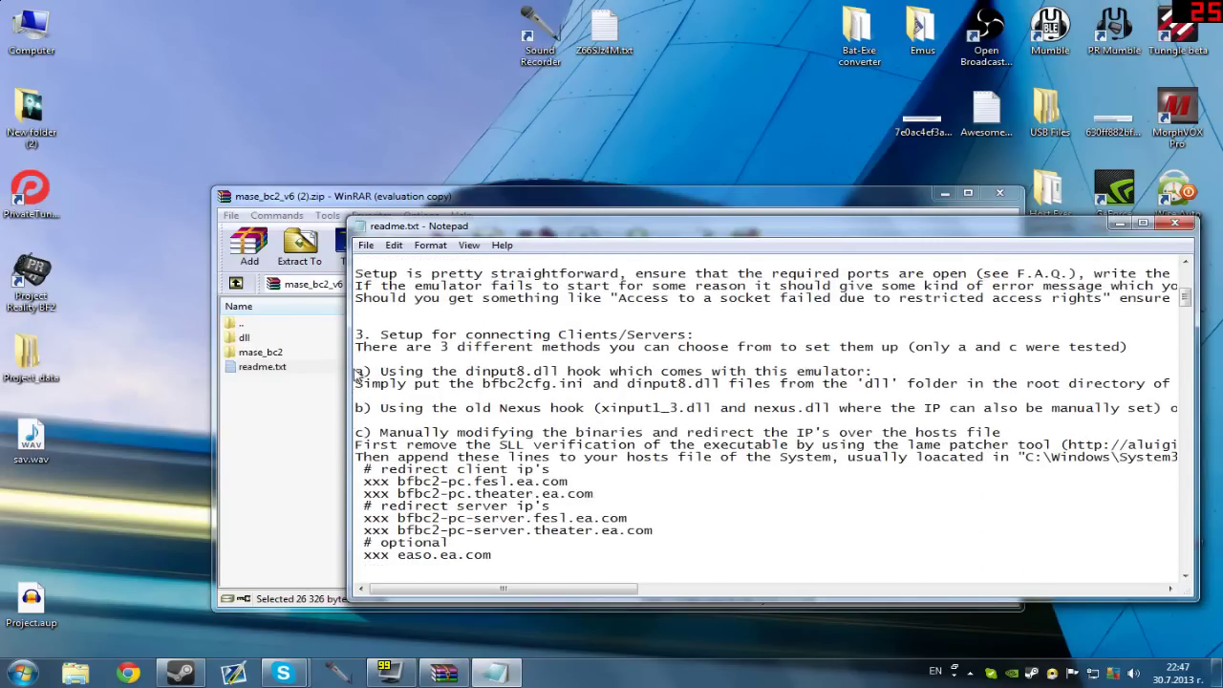
pyautogui.moveTo(354, 371); pyautogui.dragTo(646, 371)
pyautogui.click(355, 358)
# - Review the hosts-file lines, close the readme, and move the archive window up-left
pyautogui.moveTo(356, 407); pyautogui.dragTo(492, 554)
pyautogui.click(493, 555)
pyautogui.scroll(-5, 492, 554)
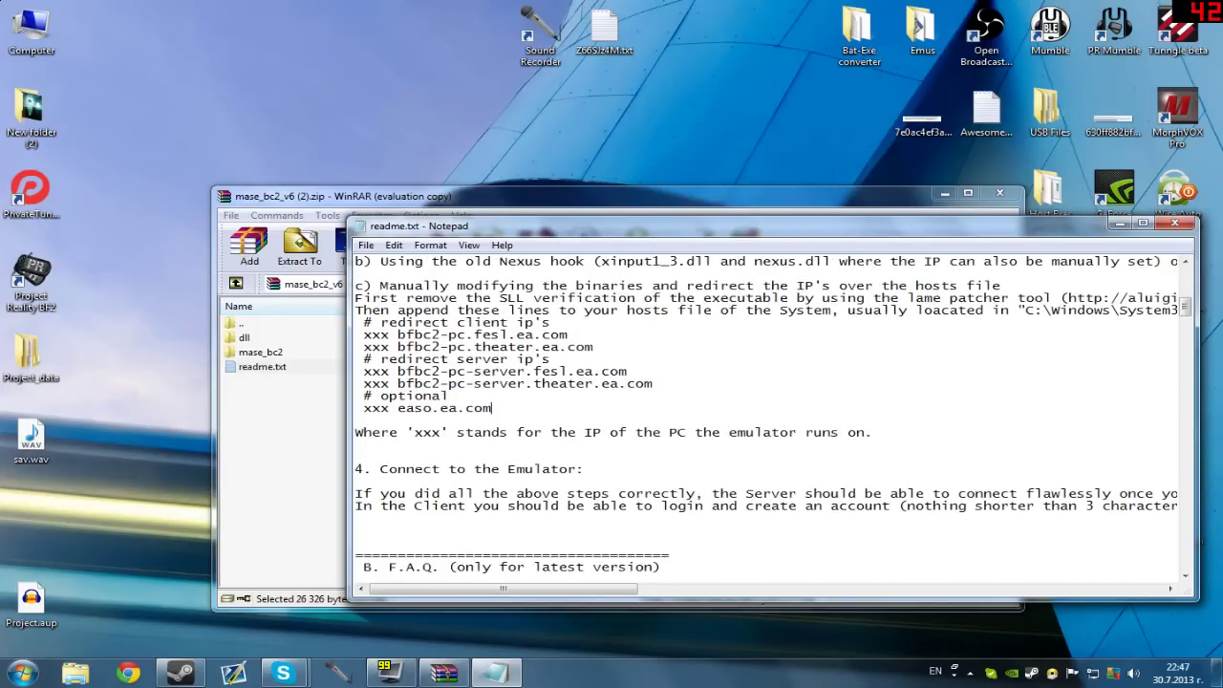
pyautogui.scroll(-5, 492, 555)
pyautogui.click(1175, 222)
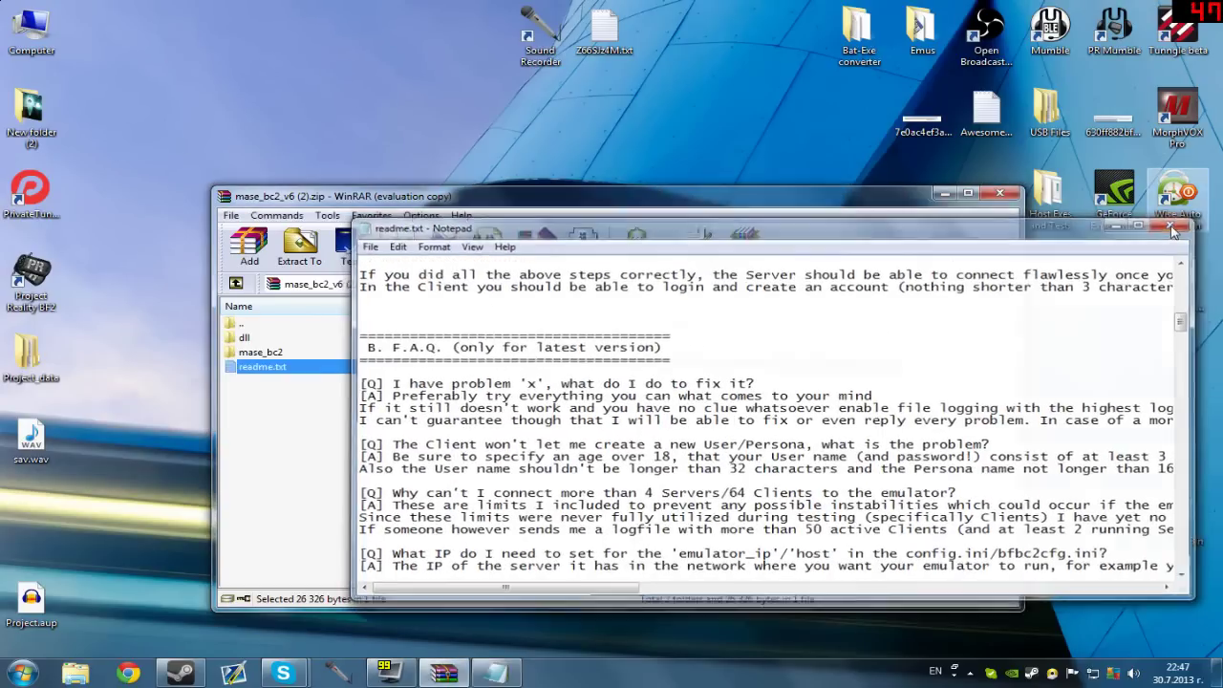
pyautogui.moveTo(667, 209); pyautogui.dragTo(611, 170)
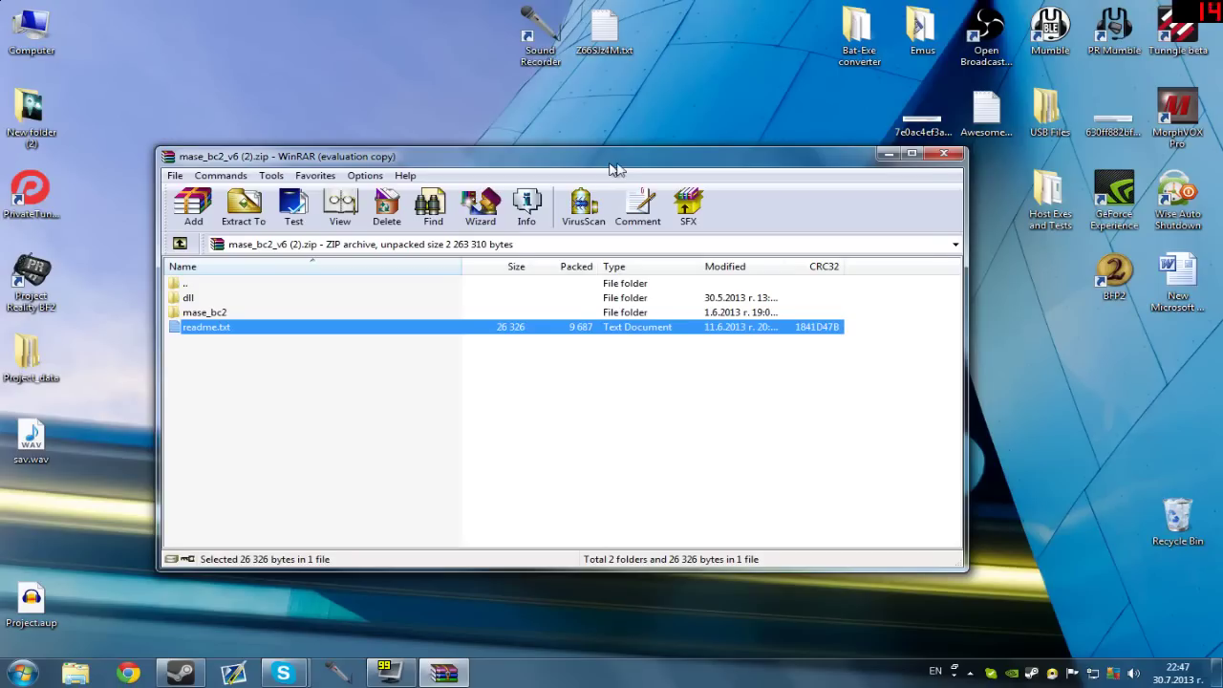
pyautogui.moveTo(609, 163); pyautogui.dragTo(615, 165)
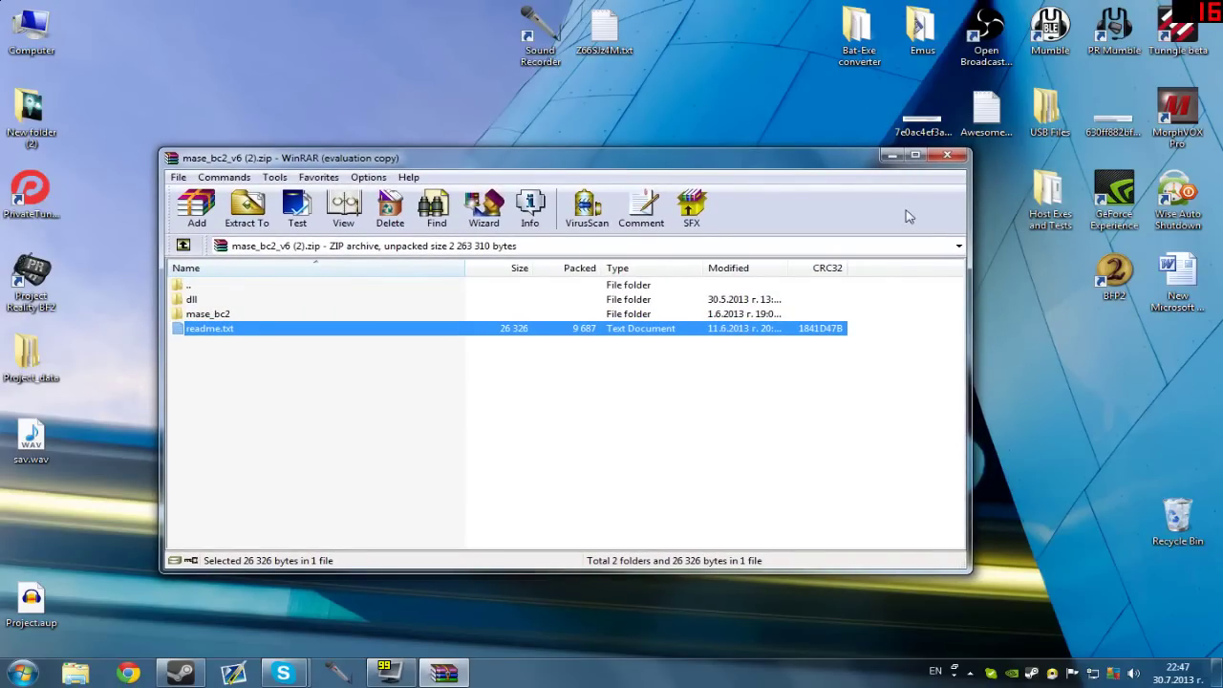
pyautogui.doubleClick(579, 36)
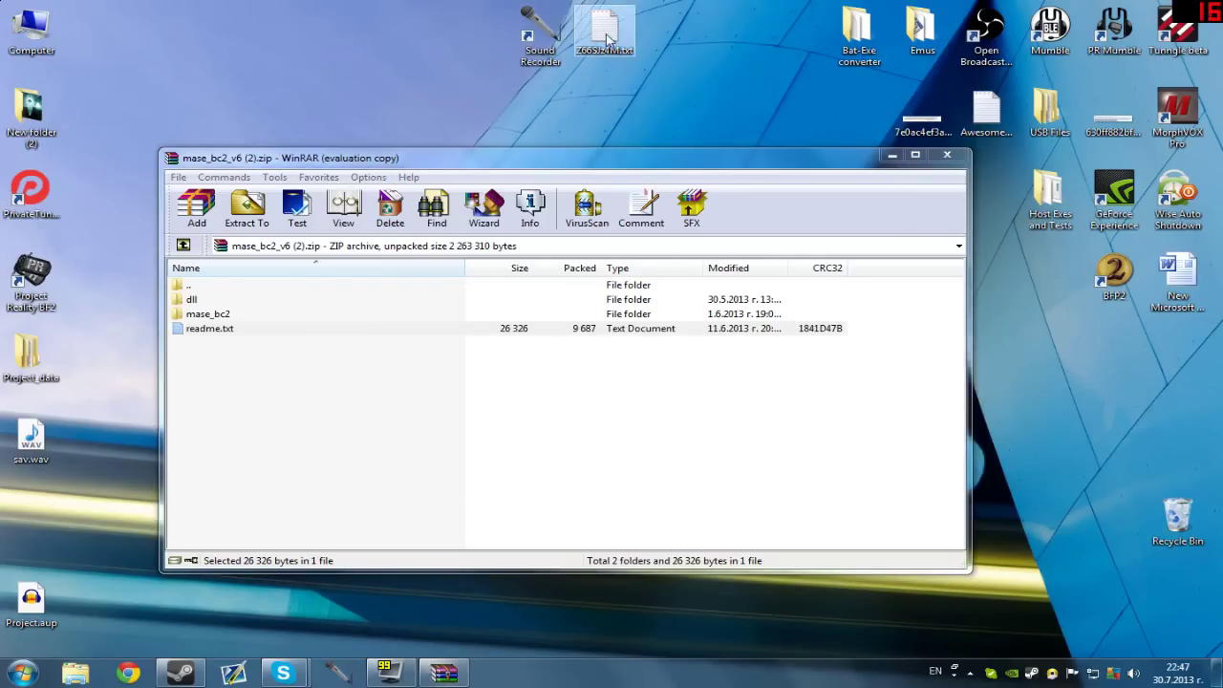
pyautogui.click(1180, 227)
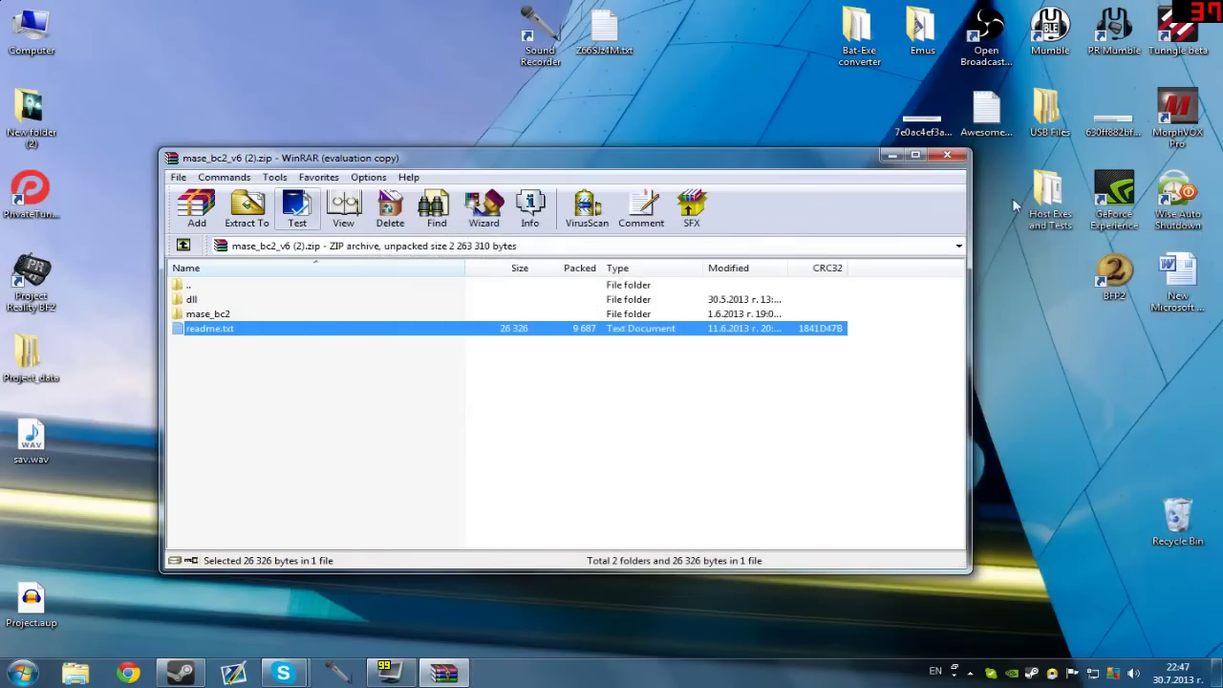
# - Open Host Exes and Tests > MaseBC2 and Nexus in one and place it over the archive
pyautogui.doubleClick(1064, 218)
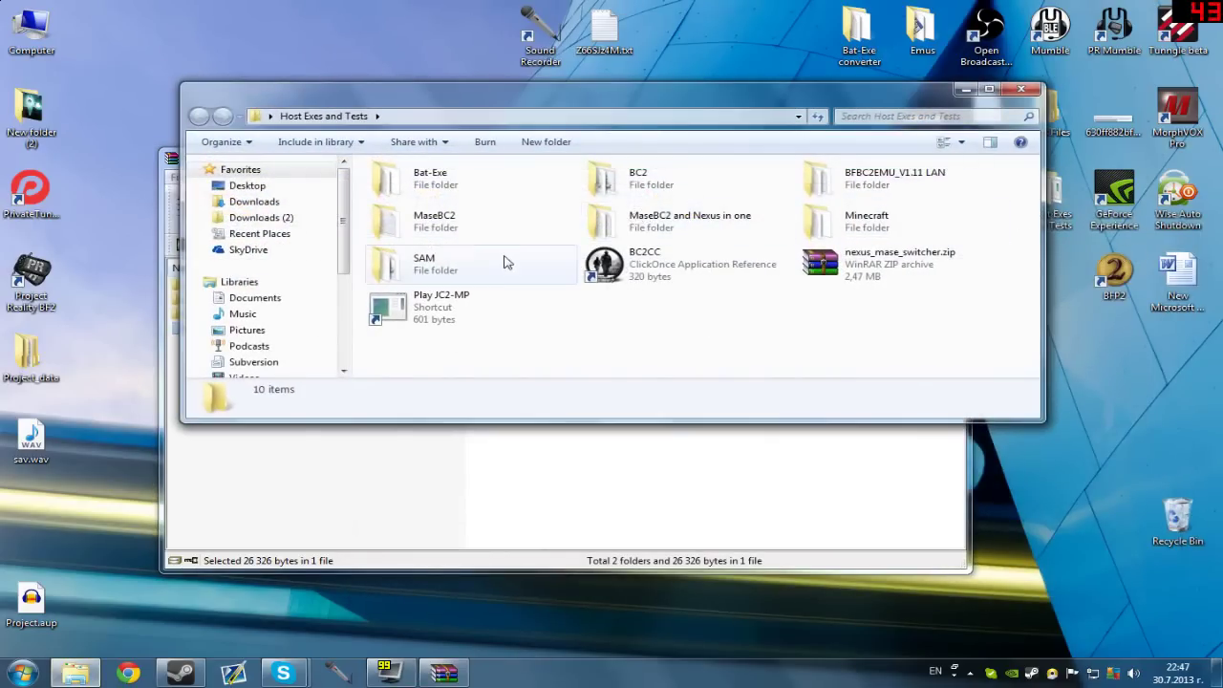
pyautogui.doubleClick(691, 233)
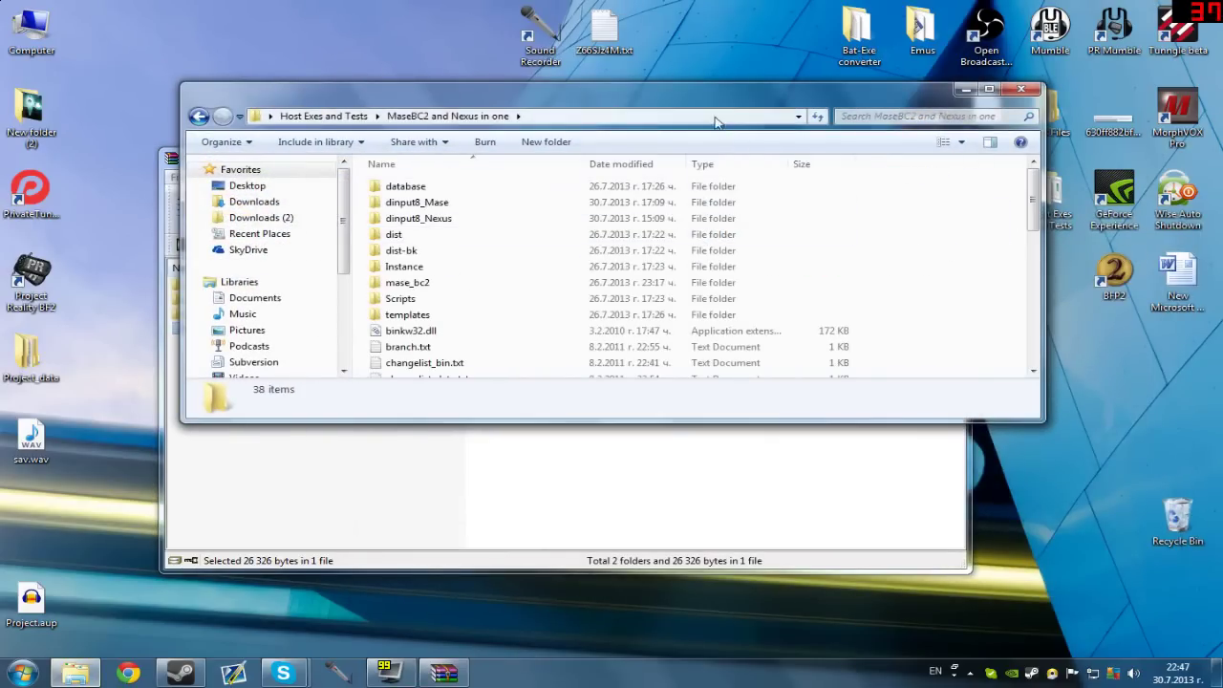
pyautogui.moveTo(703, 100); pyautogui.dragTo(773, 341)
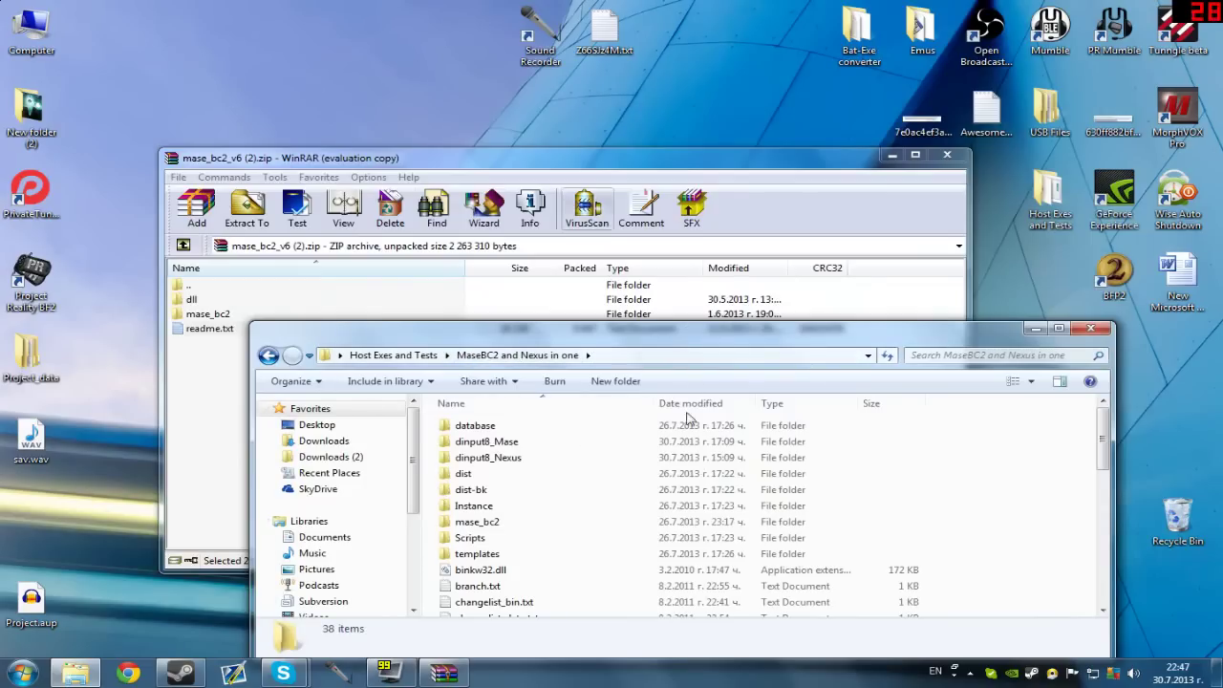
pyautogui.scroll(-5, 732, 500)
pyautogui.scroll(2, 732, 500)
pyautogui.scroll(-5, 732, 488)
pyautogui.scroll(-1, 726, 467)
pyautogui.scroll(9, 717, 468)
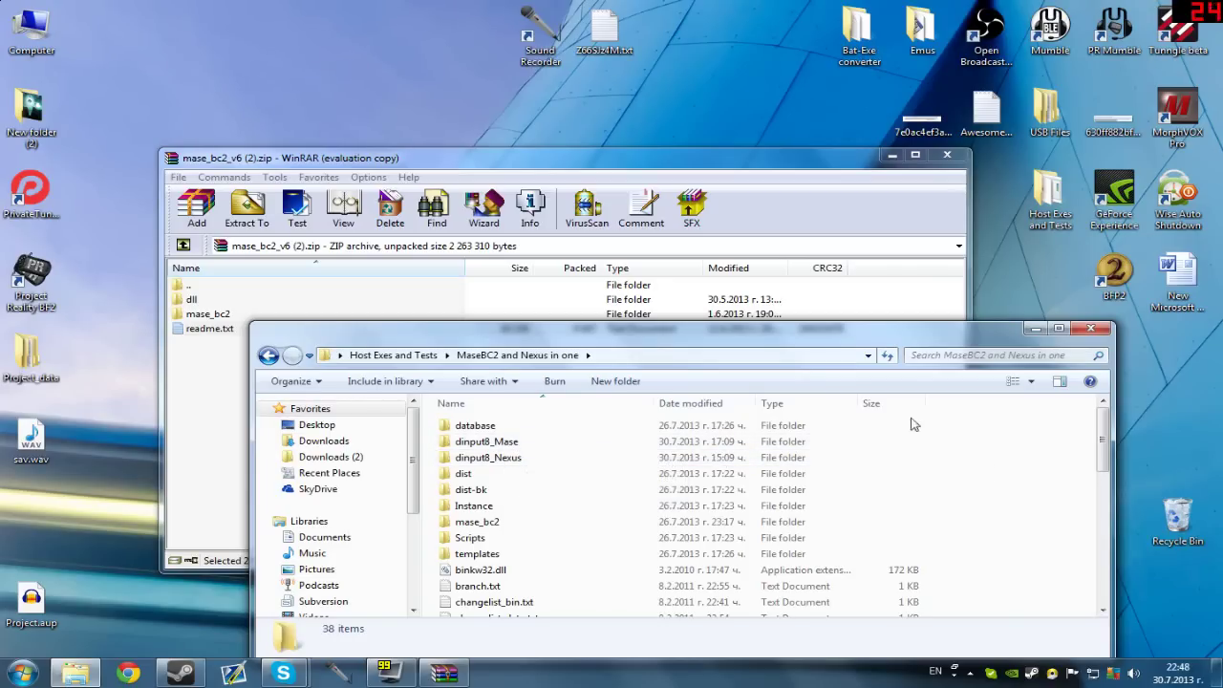
pyautogui.moveTo(687, 337); pyautogui.dragTo(733, 164)
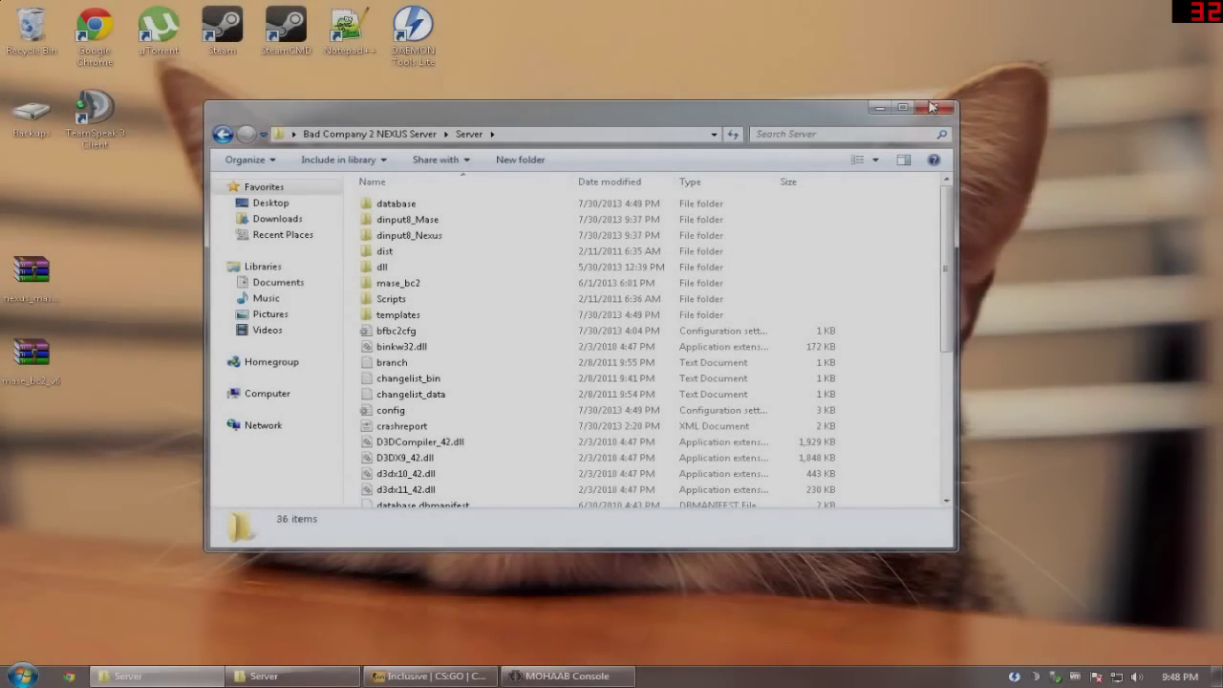
# - Reopen Bad Company 2 NEXUS Server\Server and open the desktop nexus_mase_switcher archive
pyautogui.click(938, 105)
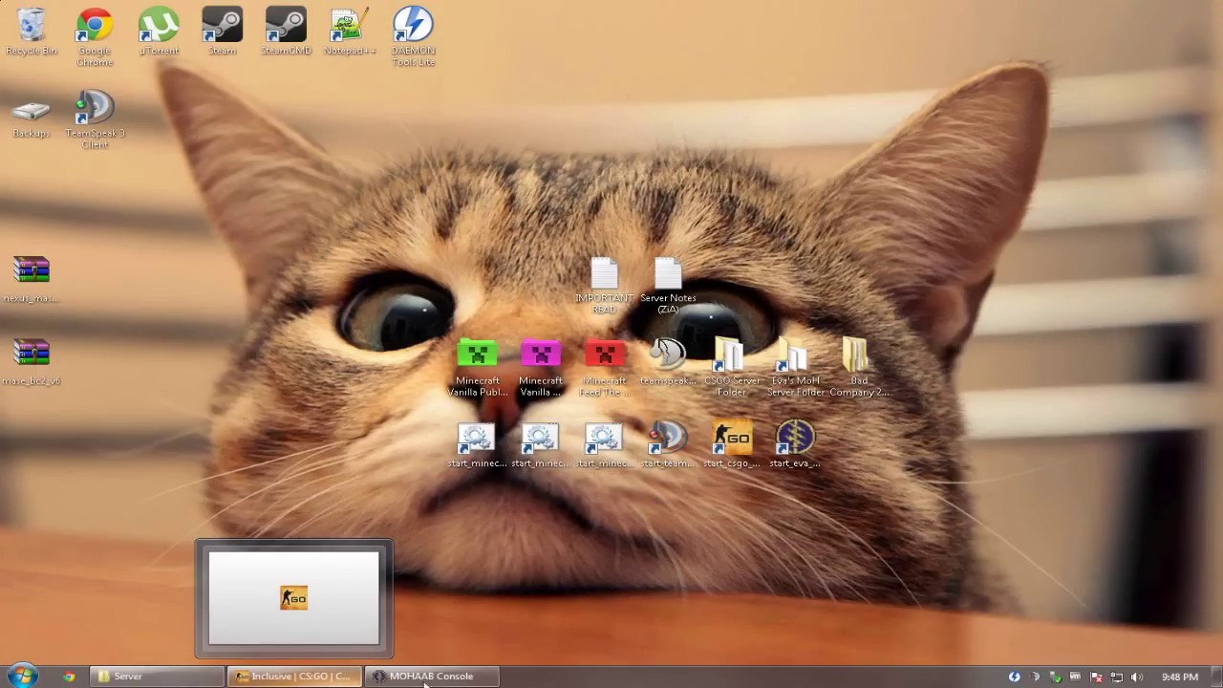
pyautogui.doubleClick(840, 398)
pyautogui.click(480, 336)
pyautogui.doubleClick(562, 303)
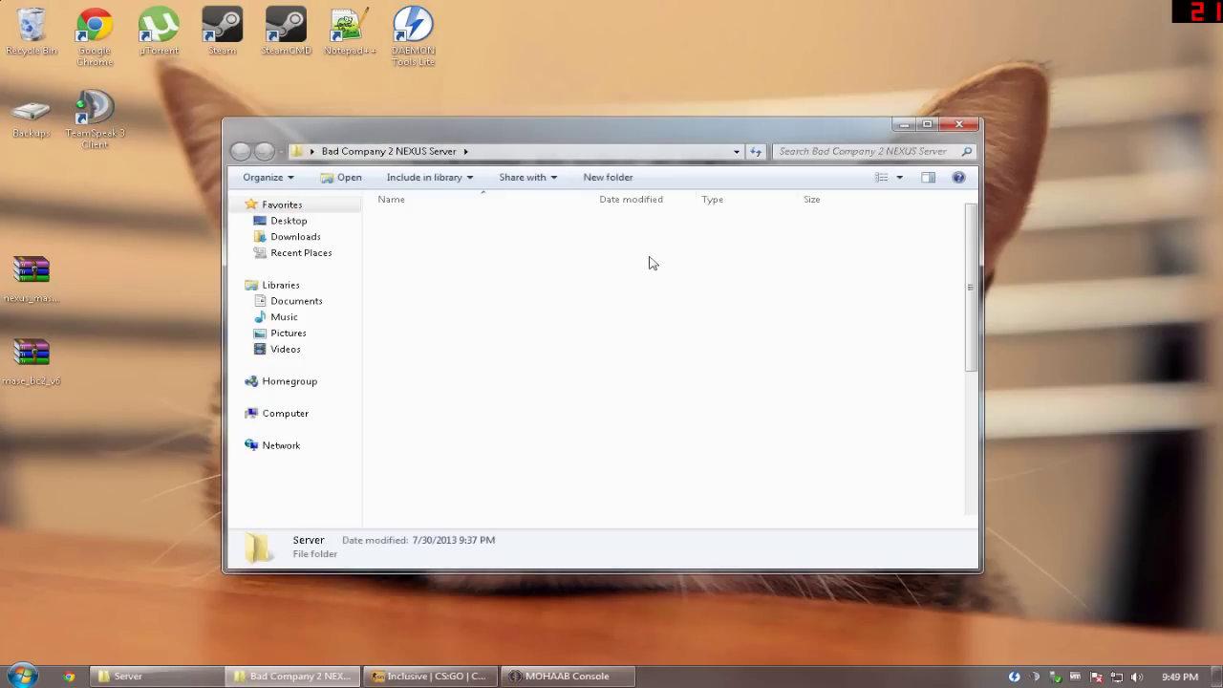
pyautogui.moveTo(974, 298); pyautogui.dragTo(971, 439)
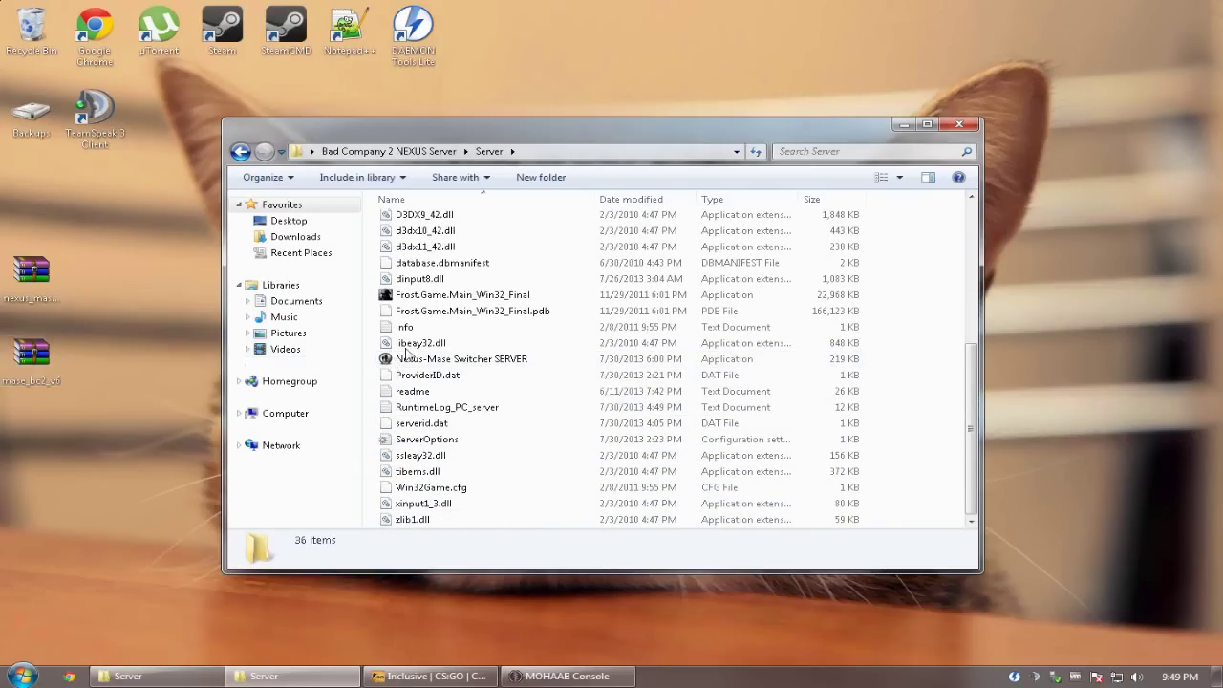
pyautogui.click(42, 285)
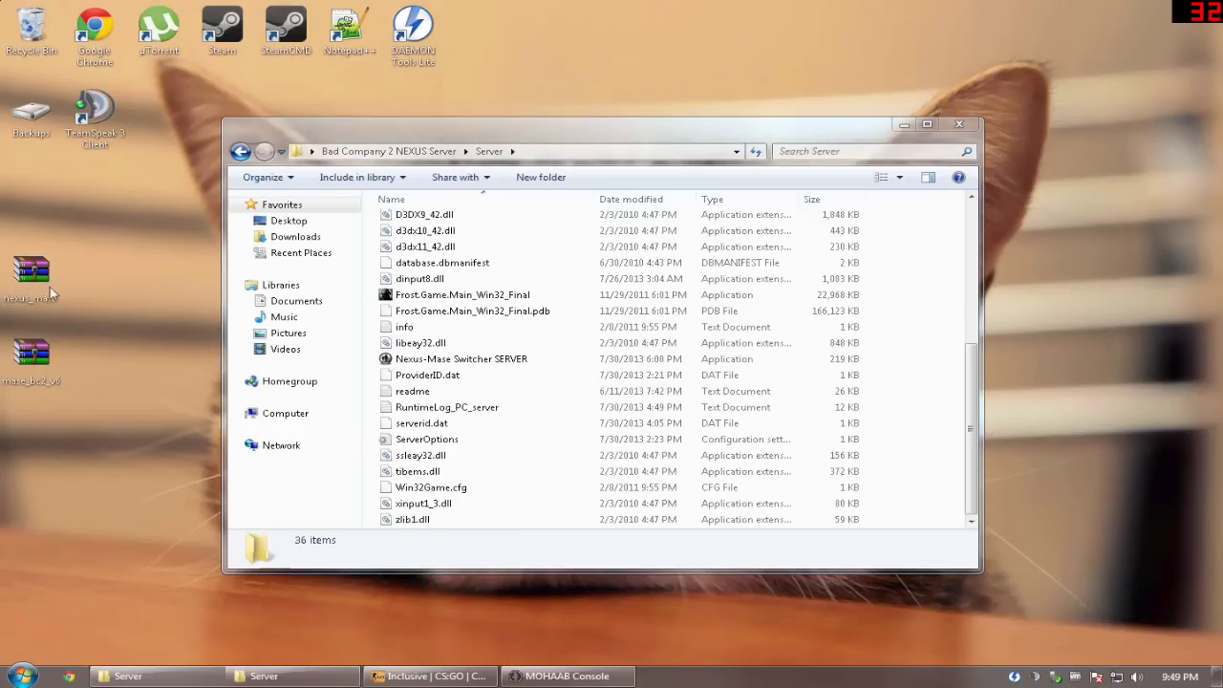
pyautogui.doubleClick(12, 294)
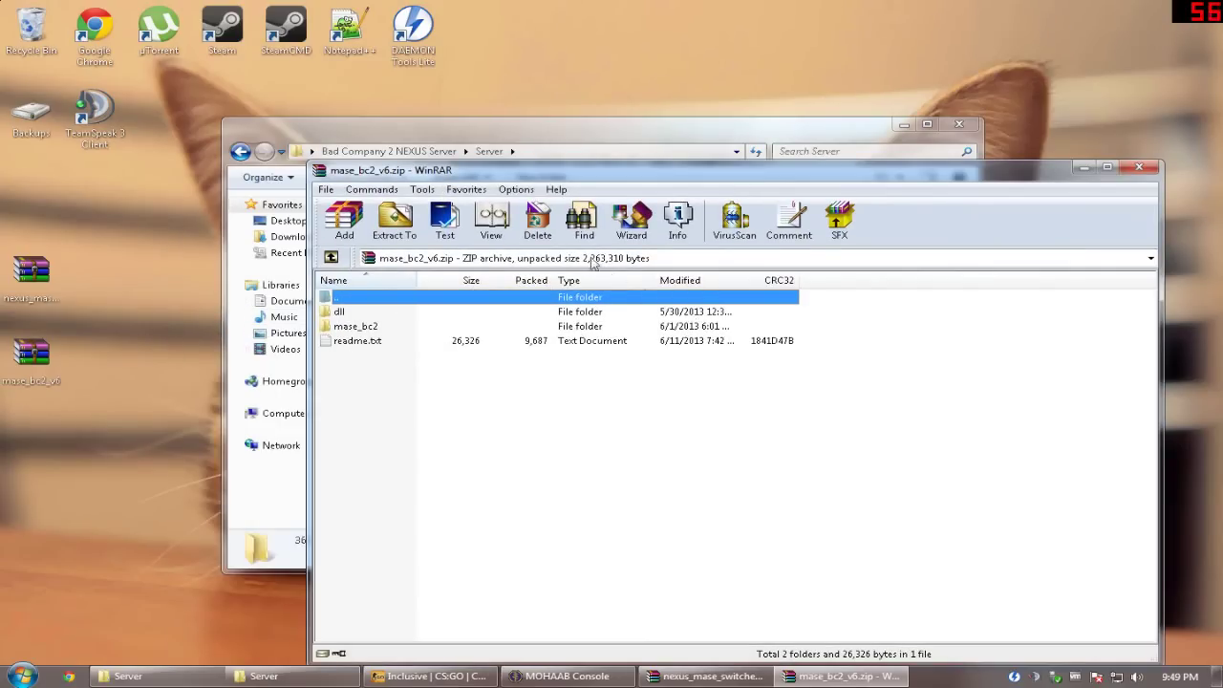
# - Open the archive's dll folder and drag bfbc2cfg.ini and dinput8.dll into the Server folder
pyautogui.click(458, 129)
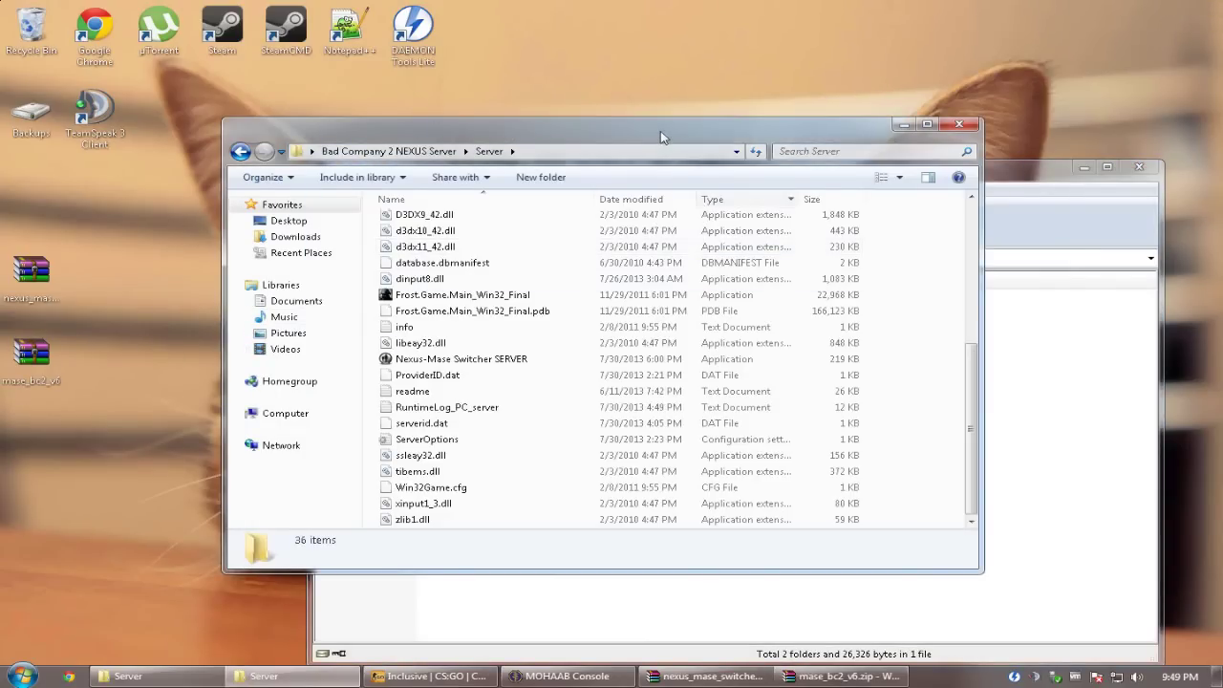
pyautogui.moveTo(663, 124); pyautogui.dragTo(548, 77)
pyautogui.click(879, 288)
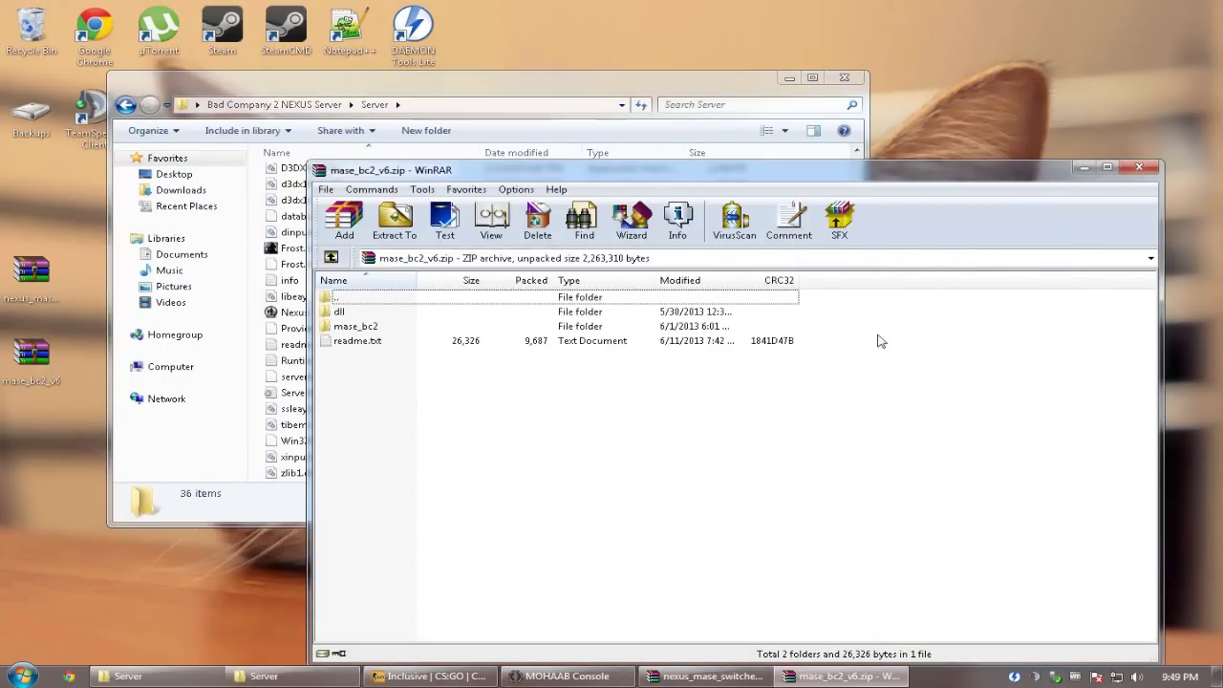
pyautogui.doubleClick(403, 314)
pyautogui.click(382, 316)
pyautogui.keyDown('shift'); pyautogui.click(390, 328); pyautogui.keyUp('shift')
pyautogui.moveTo(390, 328); pyautogui.dragTo(65, 311)
# - Replace the Server folder's existing bfbc2cfg.ini with the archive copy and select it
pyautogui.click(391, 321)
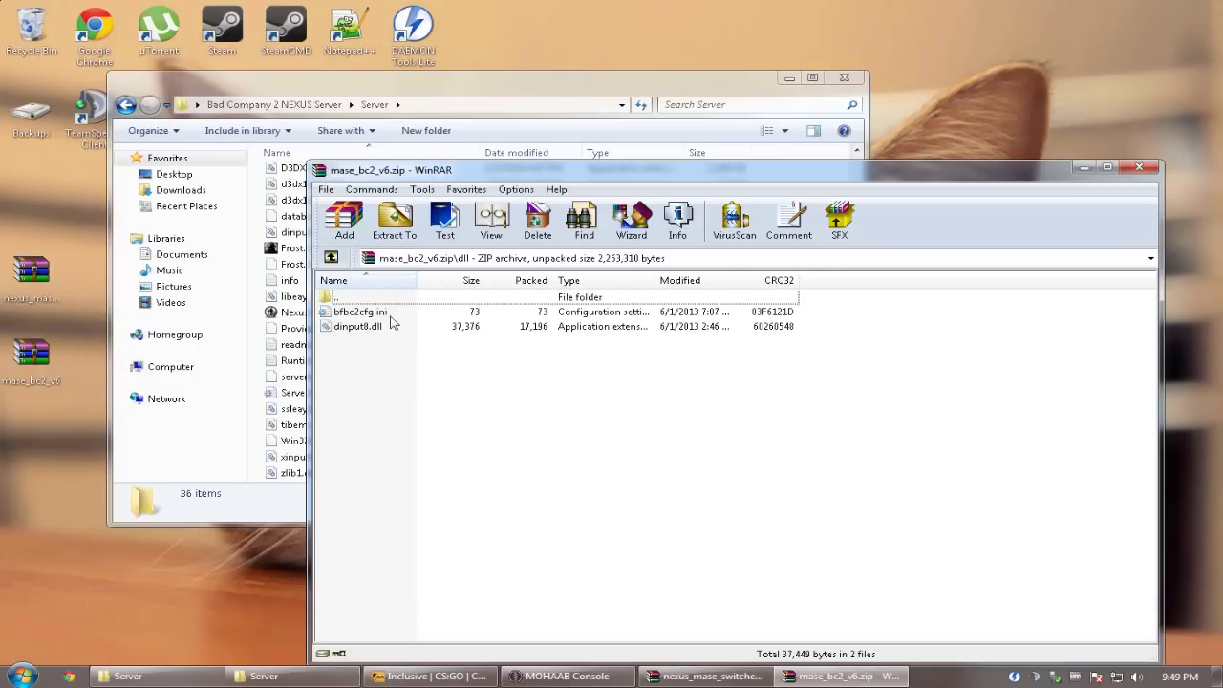
pyautogui.click(372, 314)
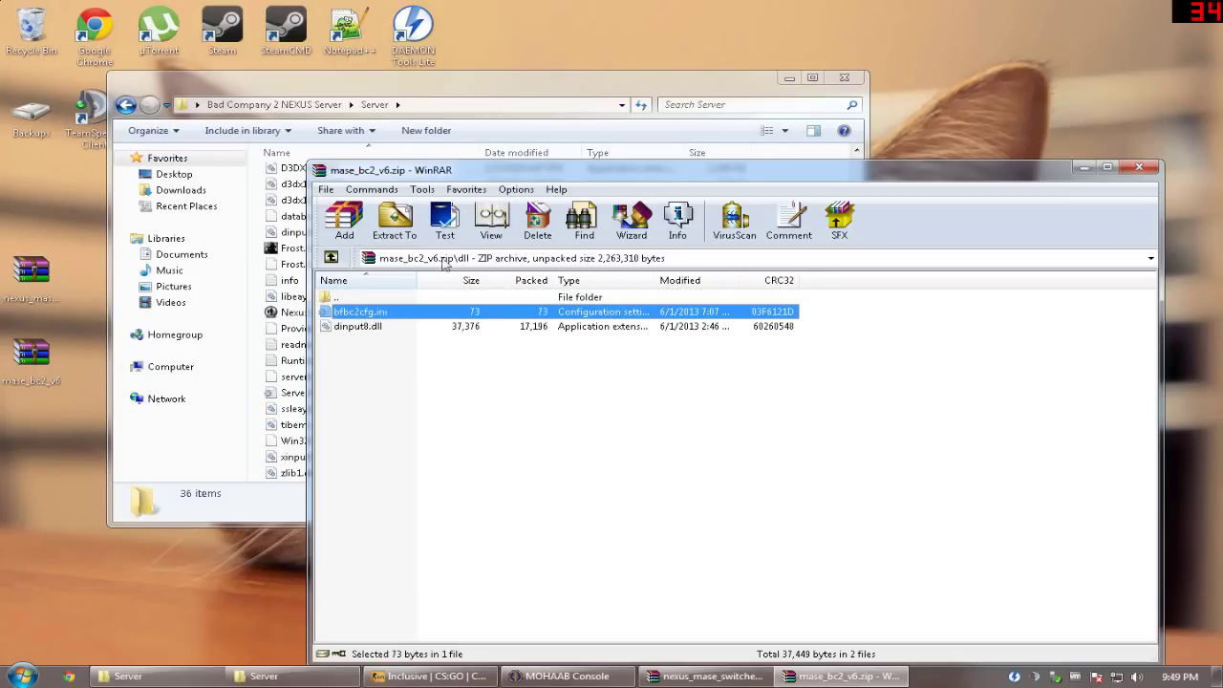
pyautogui.moveTo(776, 176); pyautogui.dragTo(1129, 172)
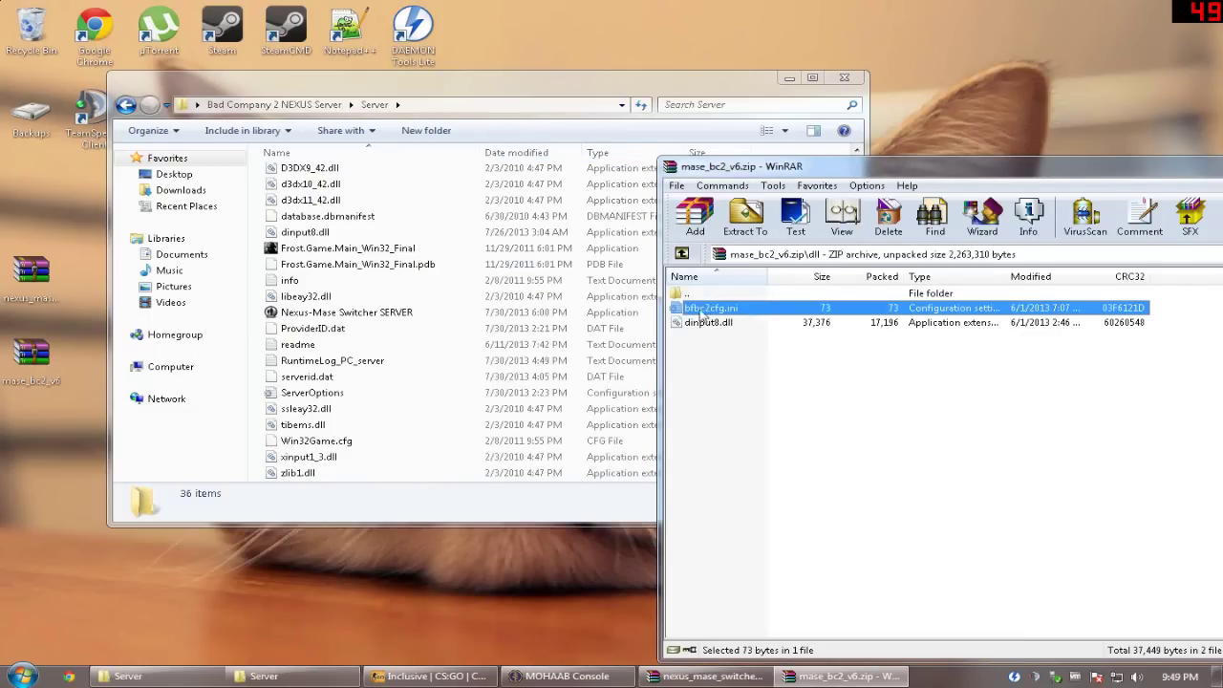
pyautogui.click(454, 224)
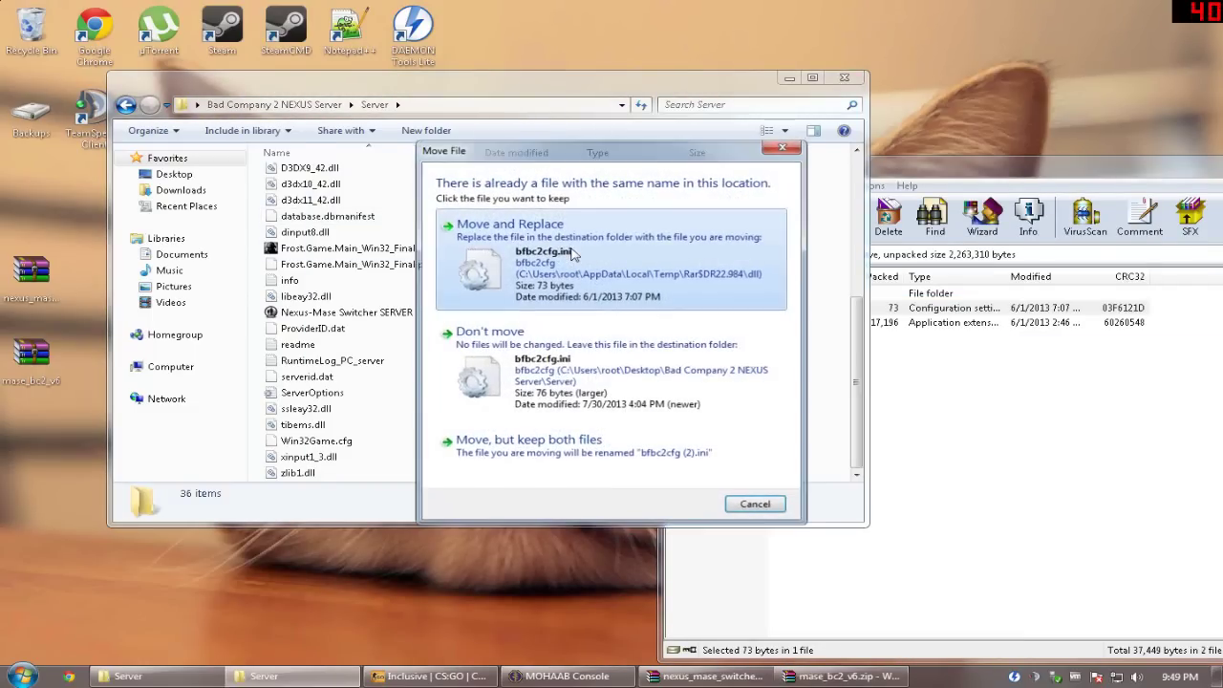
pyautogui.click(571, 252)
pyautogui.scroll(2, 372, 239)
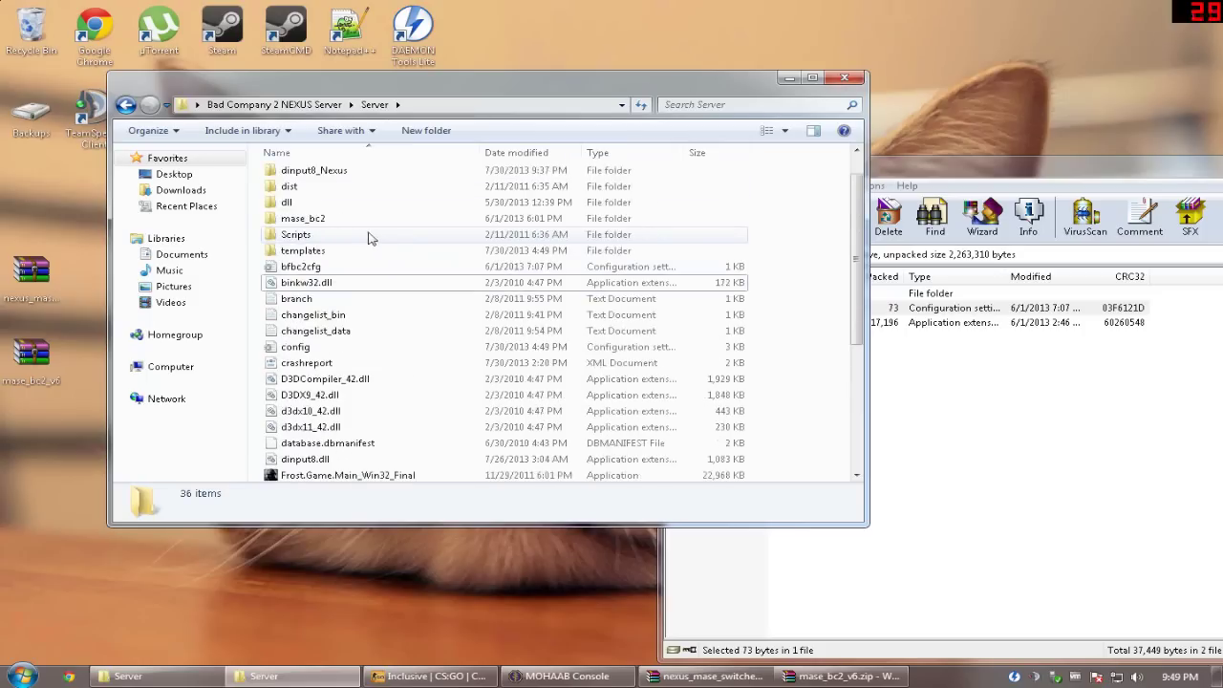
pyautogui.click(323, 270)
# - Open bfbc2cfg.ini in Notepad and select the value on the ConnectToRetail=0 line
pyautogui.doubleClick(323, 270)
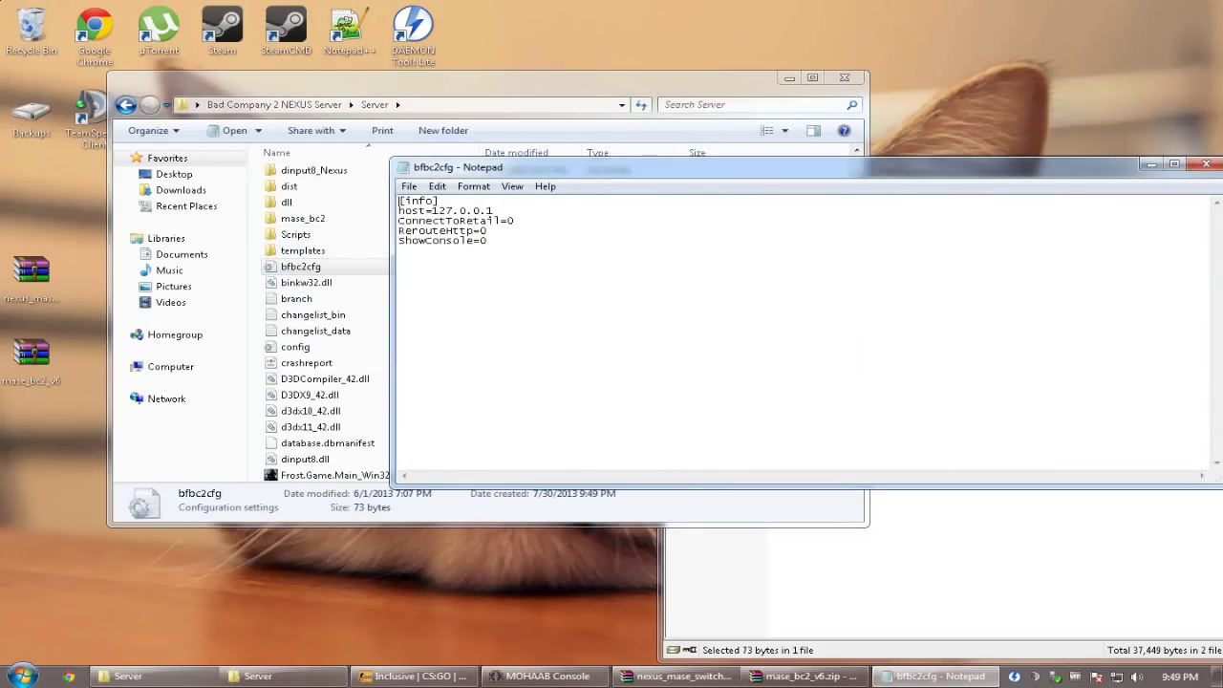
pyautogui.hotkey('ctrl', 'a')
pyautogui.press('Right')
pyautogui.press('Up')
pyautogui.press('Up')
pyautogui.press('Up')
pyautogui.press('End')
pyautogui.hotkey('shift', 'Left')
pyautogui.hotkey('shift', 'Left')
pyautogui.hotkey('shift', 'Left')
pyautogui.hotkey('shift', 'Left')
pyautogui.hotkey('shift', 'Left')
pyautogui.hotkey('shift', 'Left')
pyautogui.hotkey('shift', 'Left')
pyautogui.hotkey('shift', 'Left')
pyautogui.hotkey('shift', 'Left')
pyautogui.hotkey('shift', 'Left')
pyautogui.hotkey('shift', 'Left')
pyautogui.hotkey('shift', 'Left')
pyautogui.hotkey('shift', 'Left')
pyautogui.hotkey('shift', 'Left')
pyautogui.hotkey('shift', 'Left')
pyautogui.hotkey('shift', 'Left')
pyautogui.hotkey('shift', 'Left')
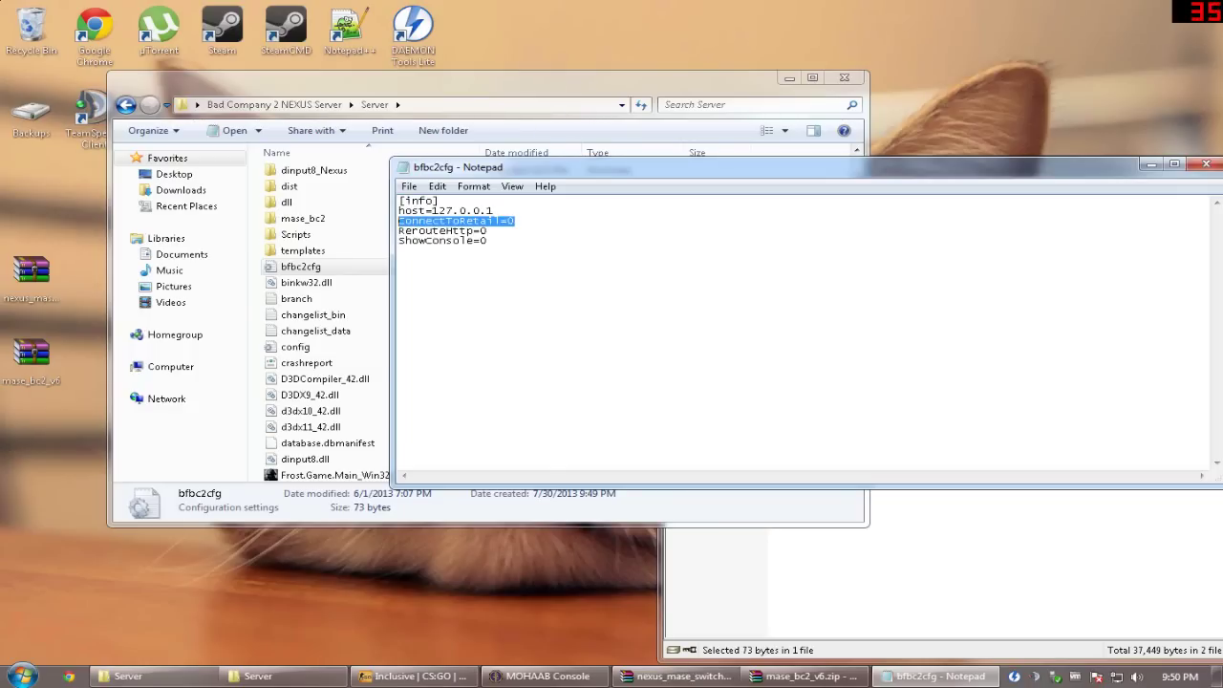
pyautogui.hotkey('shift', 'Right')
pyautogui.hotkey('shift', 'Right')
pyautogui.hotkey('shift', 'Right')
pyautogui.hotkey('shift', 'Right')
pyautogui.hotkey('shift', 'Right')
pyautogui.hotkey('shift', 'Right')
pyautogui.hotkey('shift', 'Right')
pyautogui.hotkey('shift', 'Right')
pyautogui.hotkey('shift', 'Right')
pyautogui.hotkey('shift', 'Right')
pyautogui.hotkey('shift', 'Right')
pyautogui.hotkey('shift', 'Right')
pyautogui.hotkey('shift', 'Right')
pyautogui.hotkey('shift', 'Right')
pyautogui.hotkey('shift', 'Right')
pyautogui.hotkey('shift', 'Right')
pyautogui.hotkey('shift', 'Right')
pyautogui.hotkey('shift', 'Left')
pyautogui.hotkey('shift', 'Left')
pyautogui.hotkey('shift', 'Left')
pyautogui.hotkey('shift', 'Left')
pyautogui.hotkey('shift', 'Left')
pyautogui.hotkey('shift', 'Left')
pyautogui.hotkey('shift', 'Left')
pyautogui.hotkey('shift', 'Left')
pyautogui.hotkey('shift', 'Left')
pyautogui.hotkey('shift', 'Left')
pyautogui.hotkey('shift', 'Left')
pyautogui.hotkey('shift', 'Left')
pyautogui.hotkey('shift', 'Left')
pyautogui.hotkey('shift', 'Left')
pyautogui.hotkey('shift', 'Left')
pyautogui.hotkey('shift', 'Left')
pyautogui.hotkey('shift', 'Left')
pyautogui.hotkey('shift', 'Right')
pyautogui.hotkey('shift', 'Right')
pyautogui.hotkey('shift', 'Right')
pyautogui.hotkey('shift', 'Right')
pyautogui.hotkey('shift', 'Right')
pyautogui.hotkey('shift', 'Right')
pyautogui.hotkey('shift', 'Right')
pyautogui.hotkey('shift', 'Right')
pyautogui.hotkey('shift', 'Right')
pyautogui.hotkey('shift', 'Right')
pyautogui.hotkey('shift', 'Right')
pyautogui.hotkey('shift', 'Right')
pyautogui.hotkey('shift', 'Right')
pyautogui.hotkey('shift', 'Right')
pyautogui.hotkey('shift', 'Right')
pyautogui.hotkey('shift', 'Right')
pyautogui.hotkey('shift', 'Right')
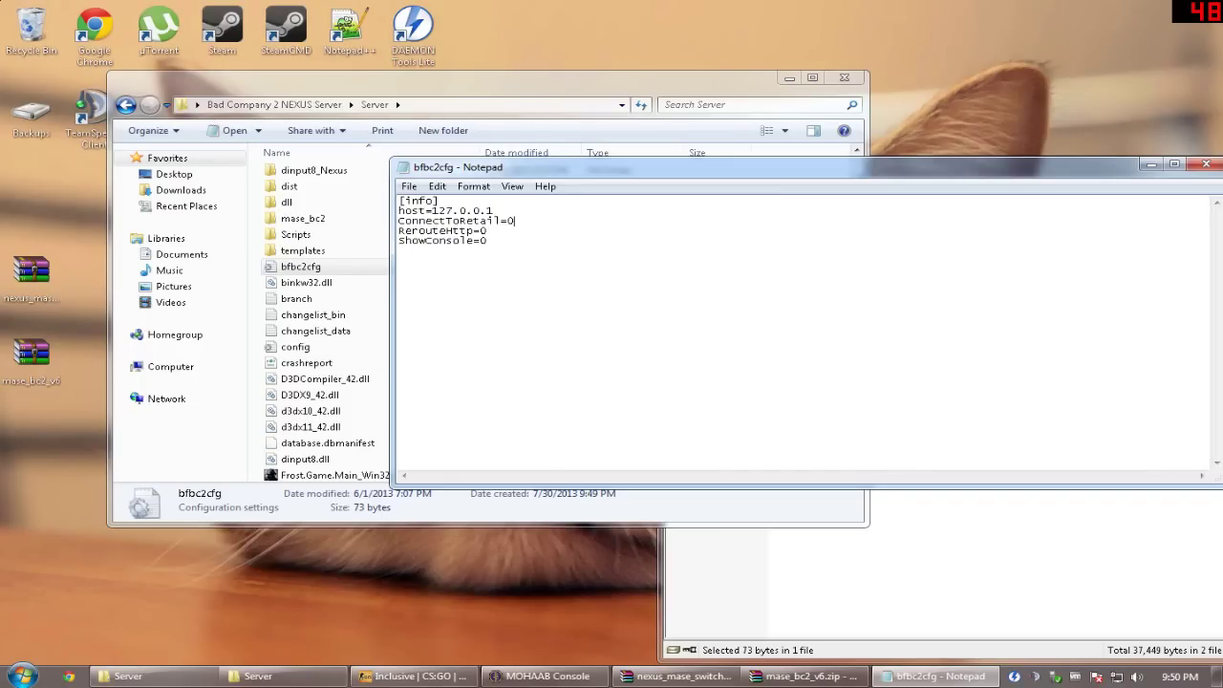
# - Select the 127.0.0.1 address on the host line
pyautogui.press('Up')
pyautogui.press('Home')
pyautogui.press('Right')
pyautogui.press('Right')
pyautogui.press('Right')
pyautogui.press('Right')
pyautogui.press('Right')
pyautogui.hotkey('shift', 'Right')
pyautogui.hotkey('shift', 'Right')
pyautogui.hotkey('shift', 'Right')
pyautogui.hotkey('shift', 'Right')
pyautogui.hotkey('shift', 'Right')
pyautogui.hotkey('shift', 'Right')
pyautogui.hotkey('shift', 'Right')
pyautogui.hotkey('shift', 'Right')
pyautogui.hotkey('shift', 'Right')
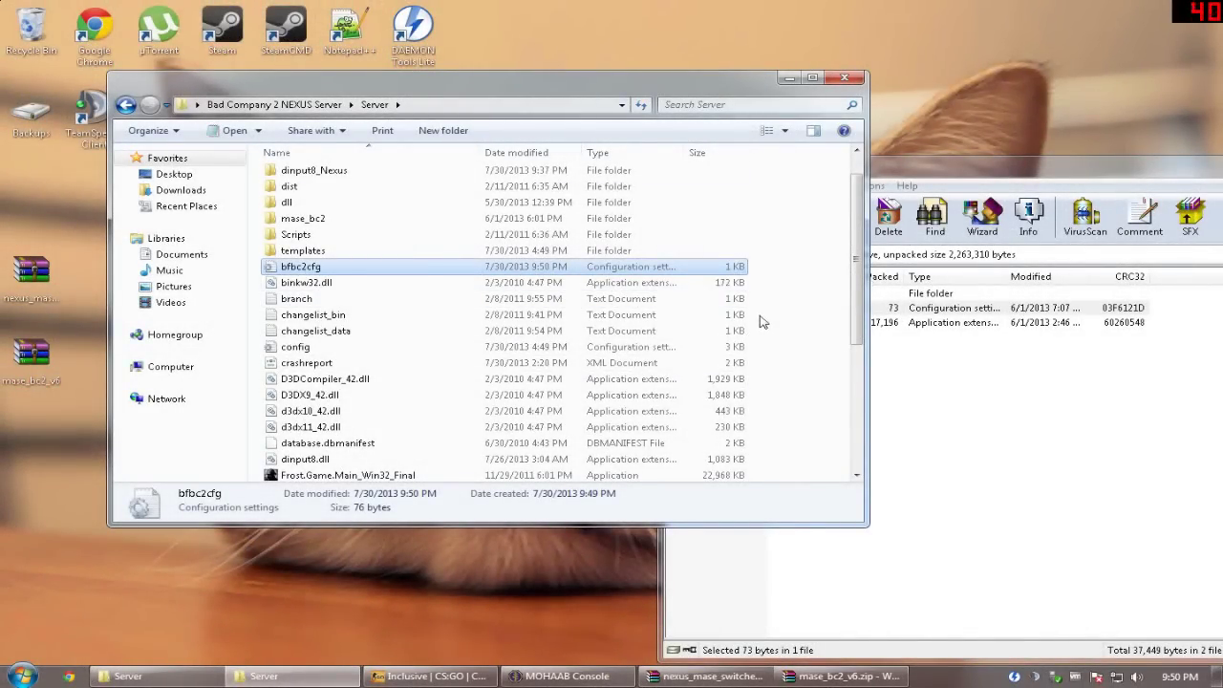
# - Browse into the archive's mase_bc2 folder, select its files, and return to the archive root
pyautogui.scroll(-2, 755, 315)
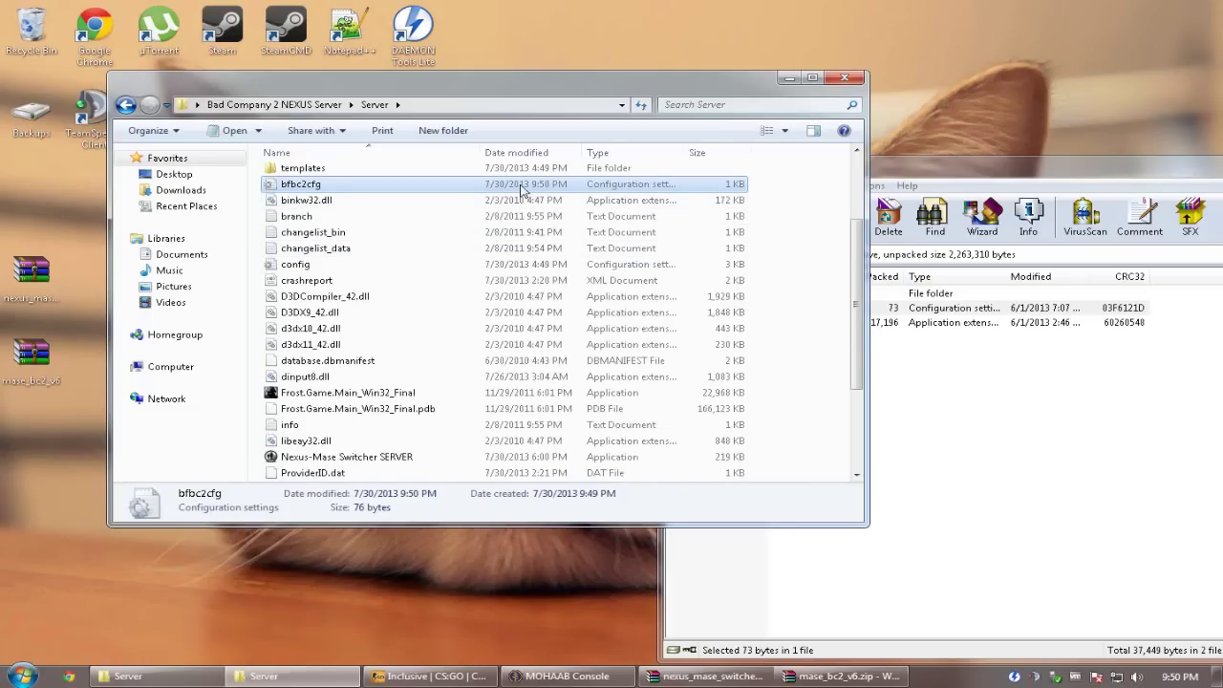
pyautogui.click(1013, 181)
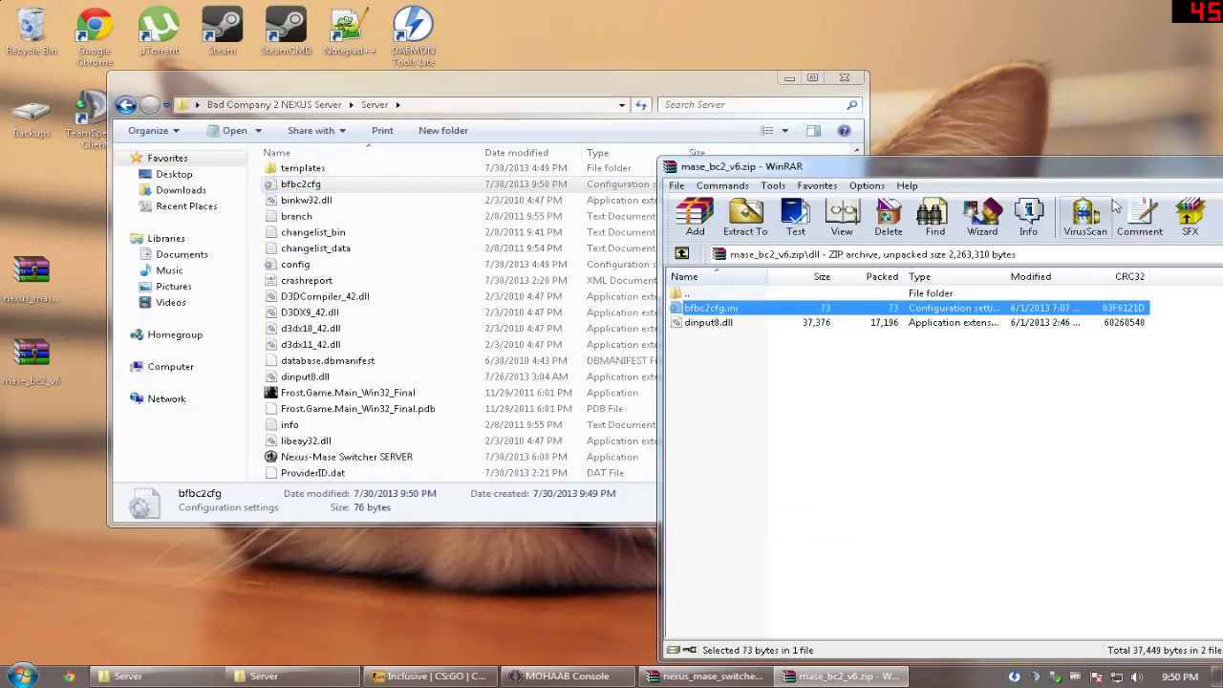
pyautogui.moveTo(764, 170); pyautogui.dragTo(596, 157)
pyautogui.doubleClick(527, 280)
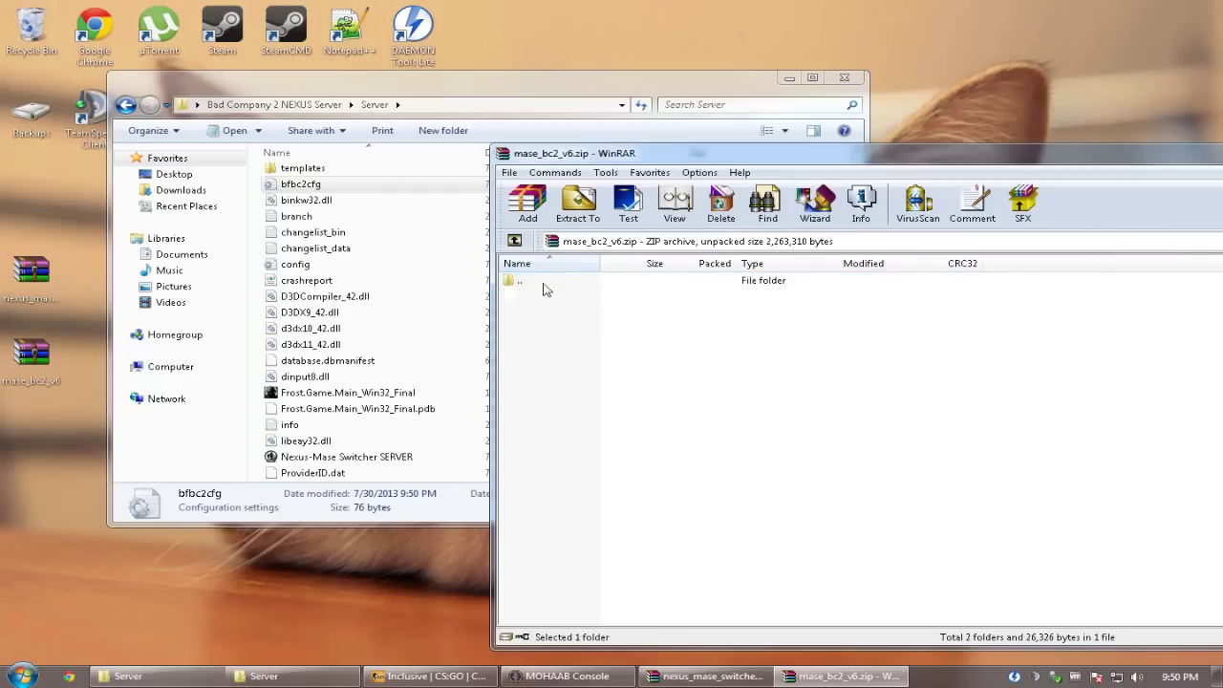
pyautogui.doubleClick(561, 310)
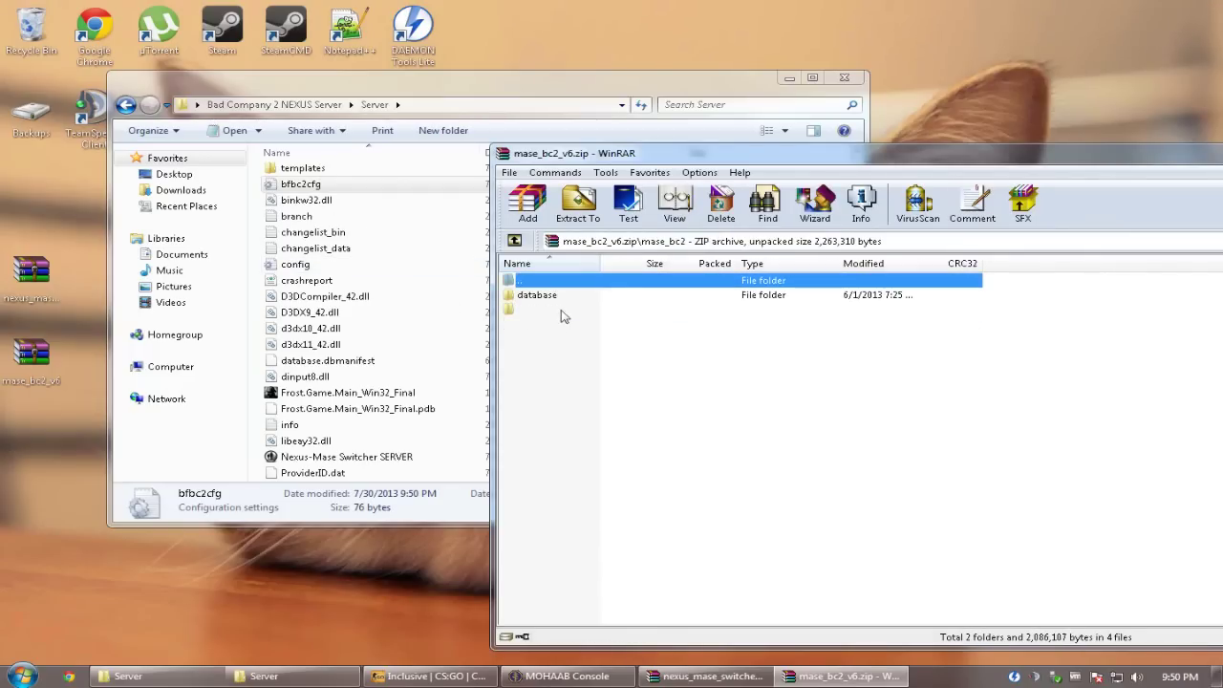
pyautogui.moveTo(586, 350); pyautogui.dragTo(564, 292)
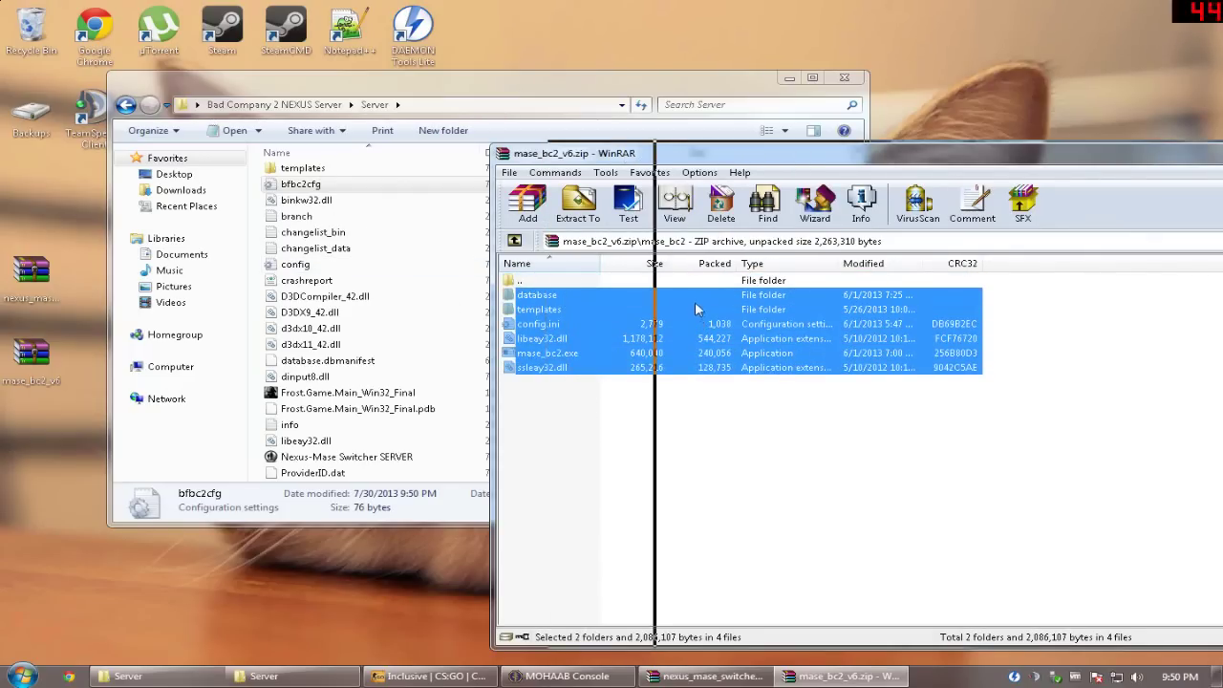
pyautogui.moveTo(695, 308); pyautogui.dragTo(501, 281)
pyautogui.doubleClick(712, 280)
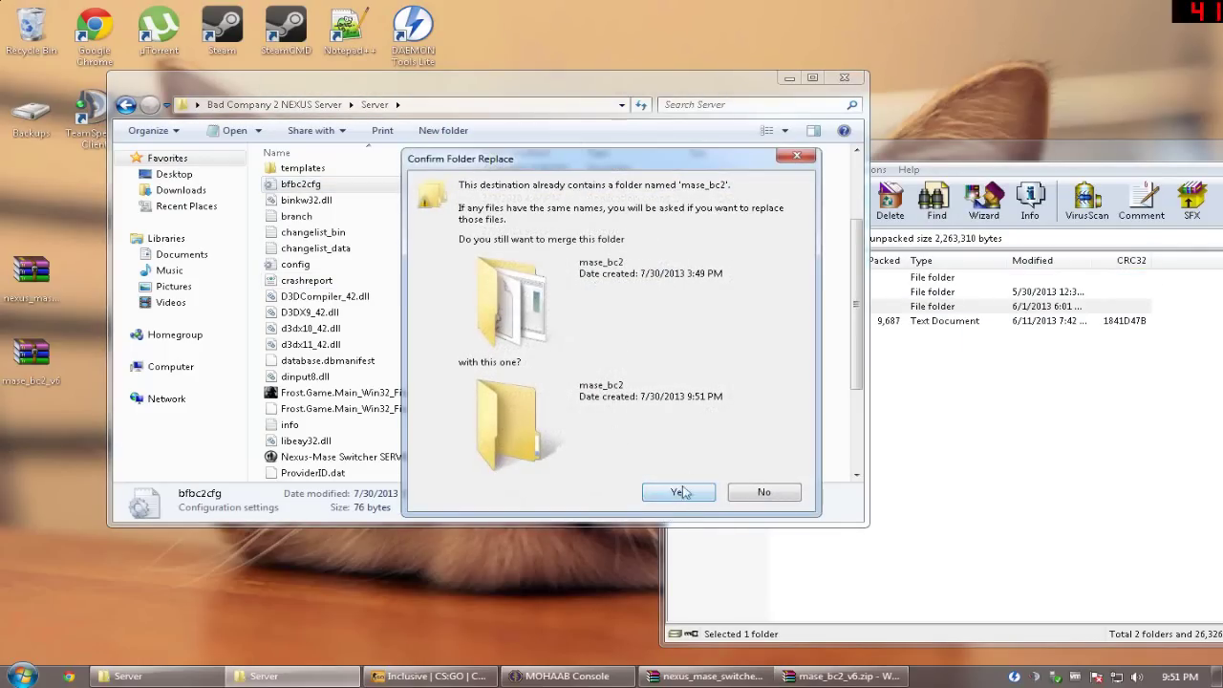
# - Merge mase_bc2 into Server, replacing all conflicting files including database, then open Server\mase_bc2
pyautogui.click(680, 491)
pyautogui.click(537, 503)
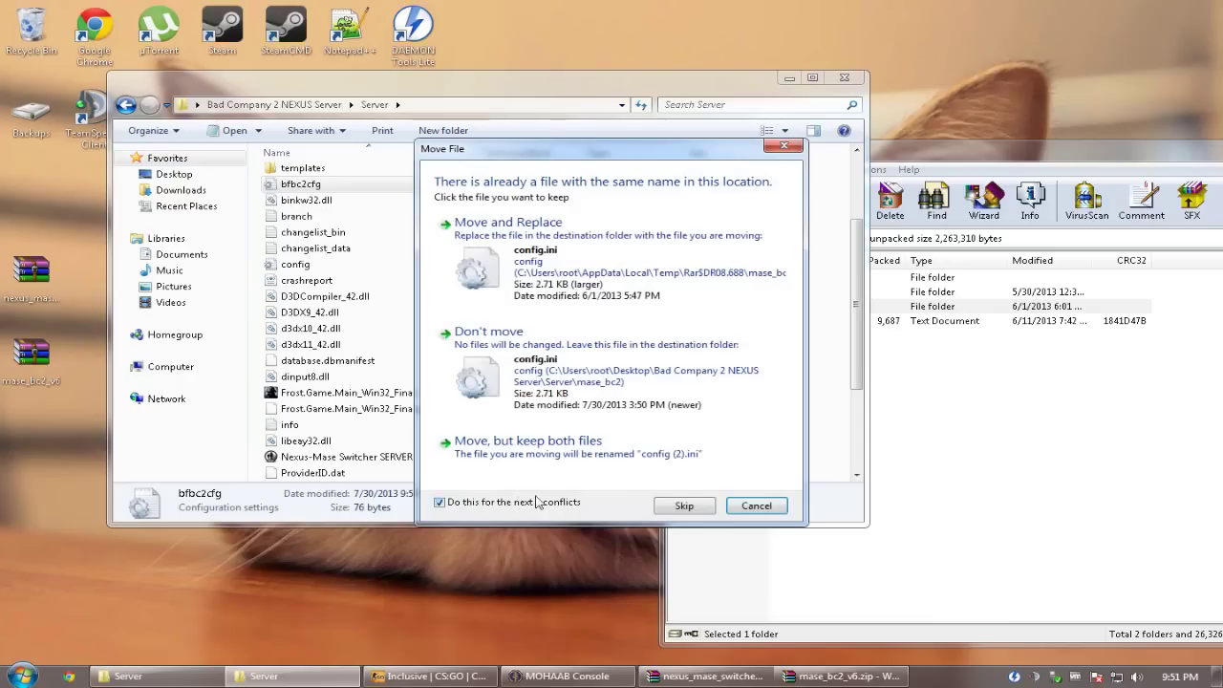
pyautogui.click(659, 236)
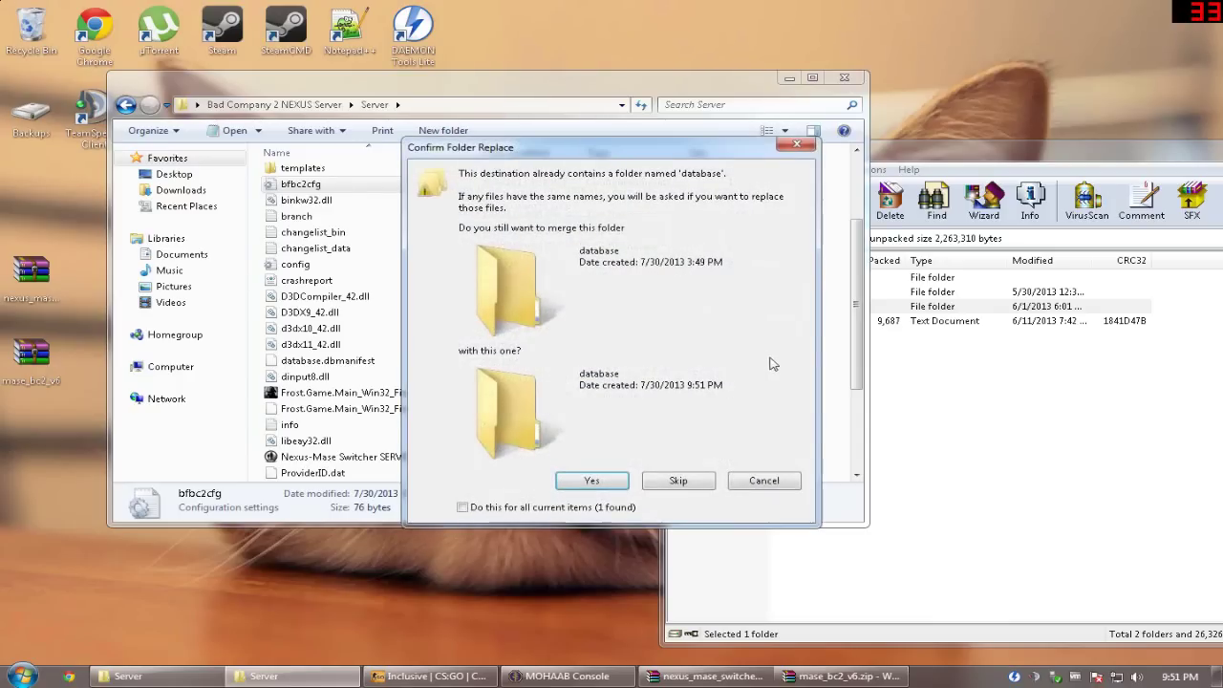
pyautogui.click(604, 506)
pyautogui.click(601, 481)
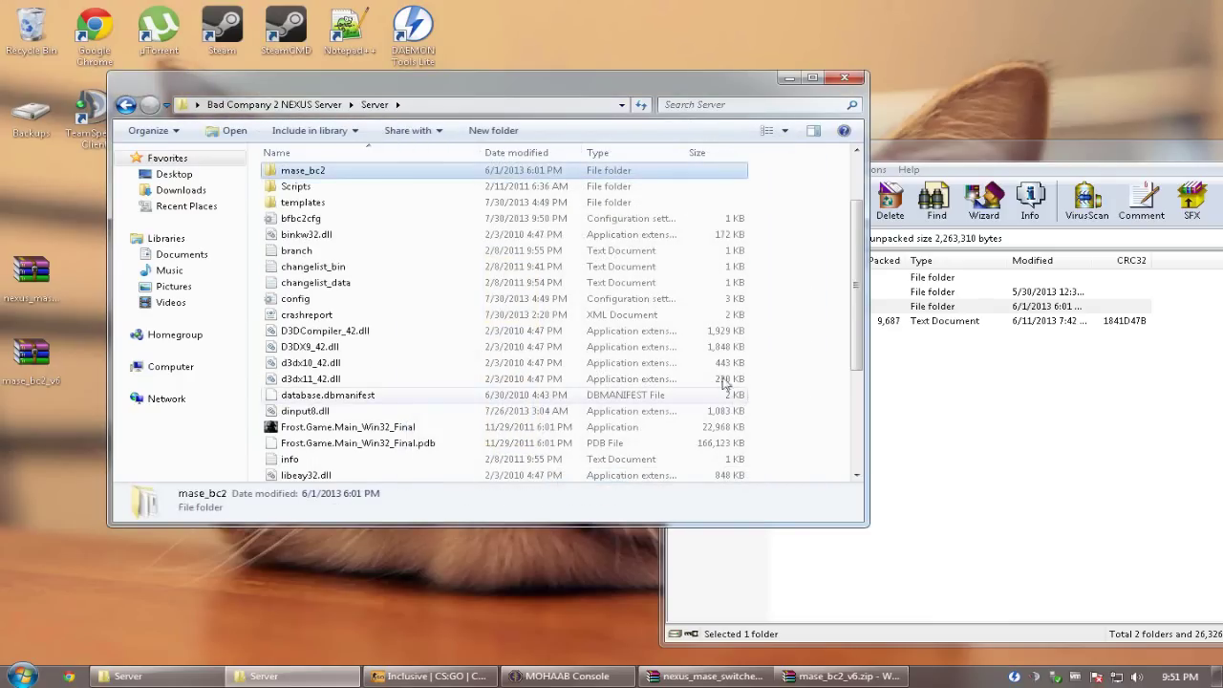
pyautogui.click(397, 208)
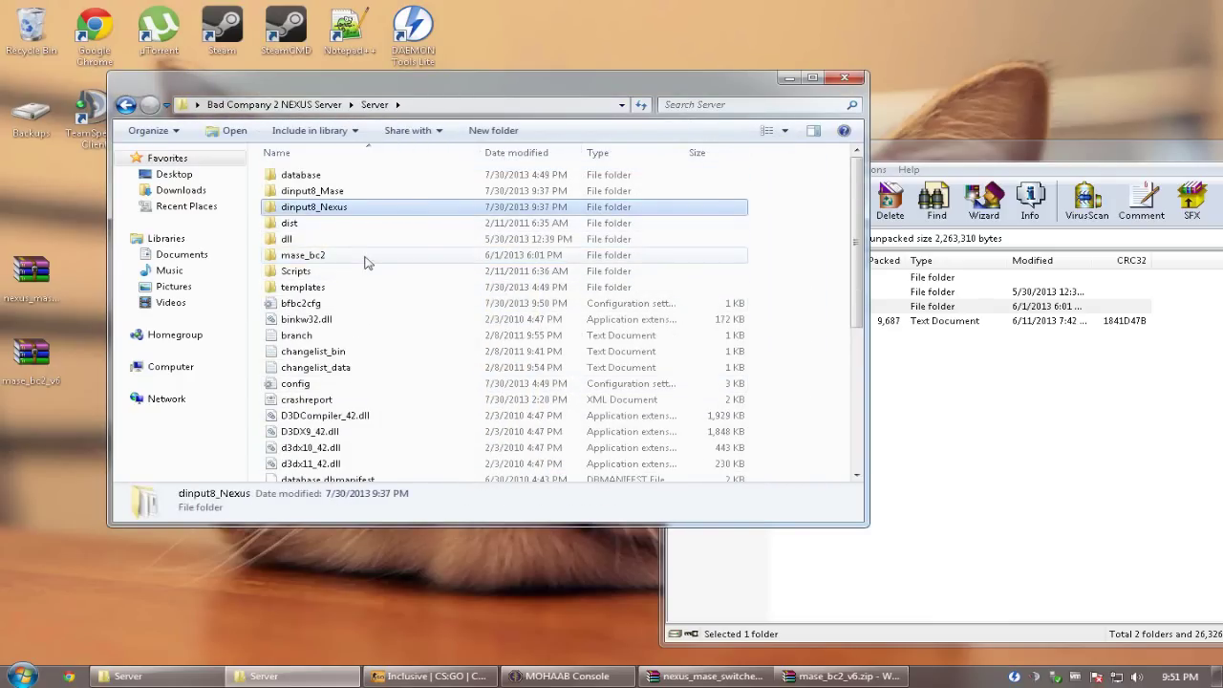
pyautogui.doubleClick(368, 258)
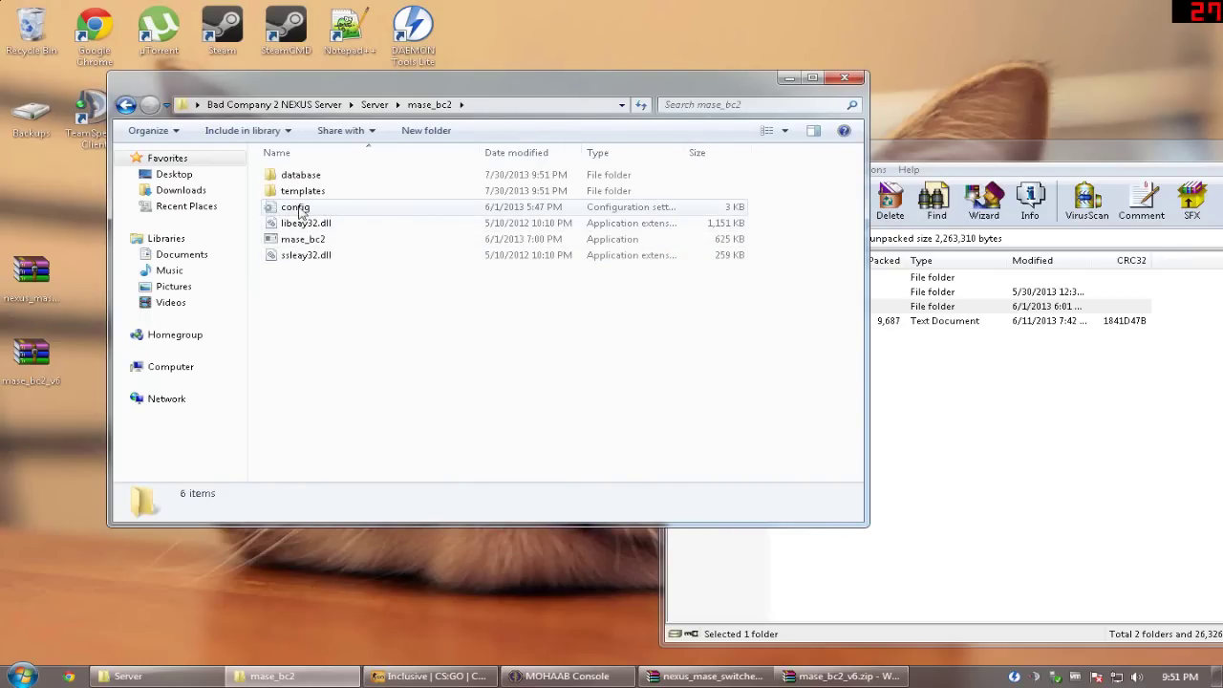
# - Open the mase_bc2 config in Notepad, enlarge the window, and review the [emulator] section
pyautogui.doubleClick(337, 207)
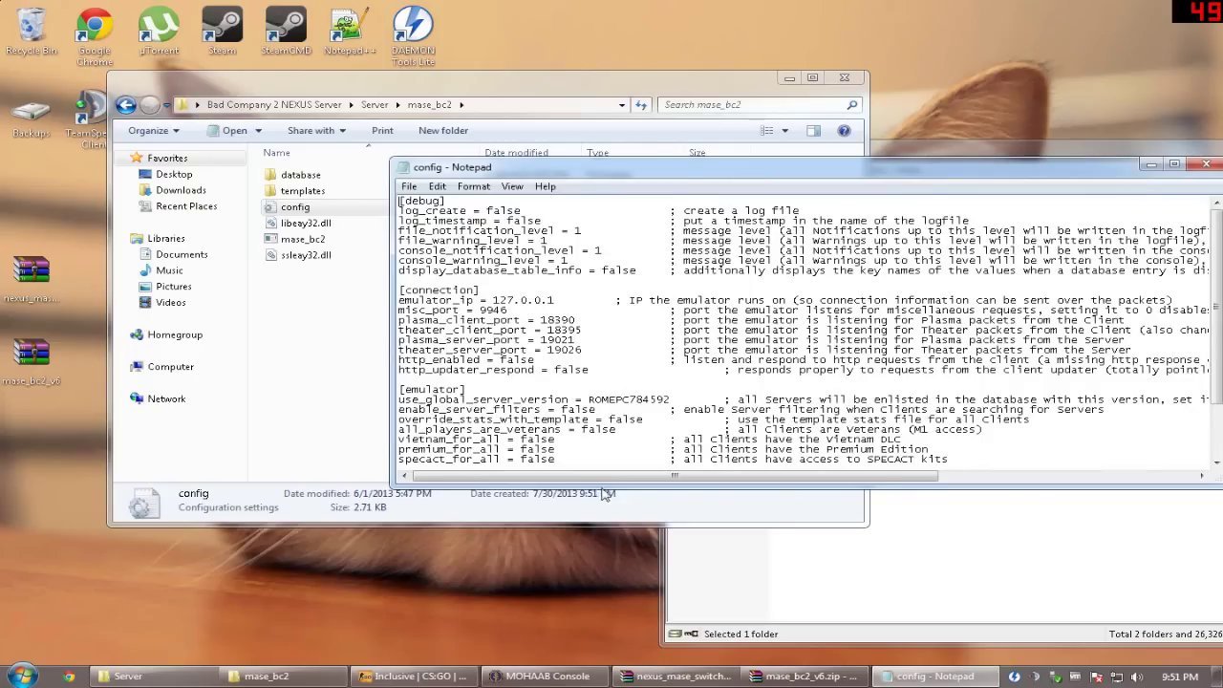
pyautogui.moveTo(608, 482); pyautogui.dragTo(595, 587)
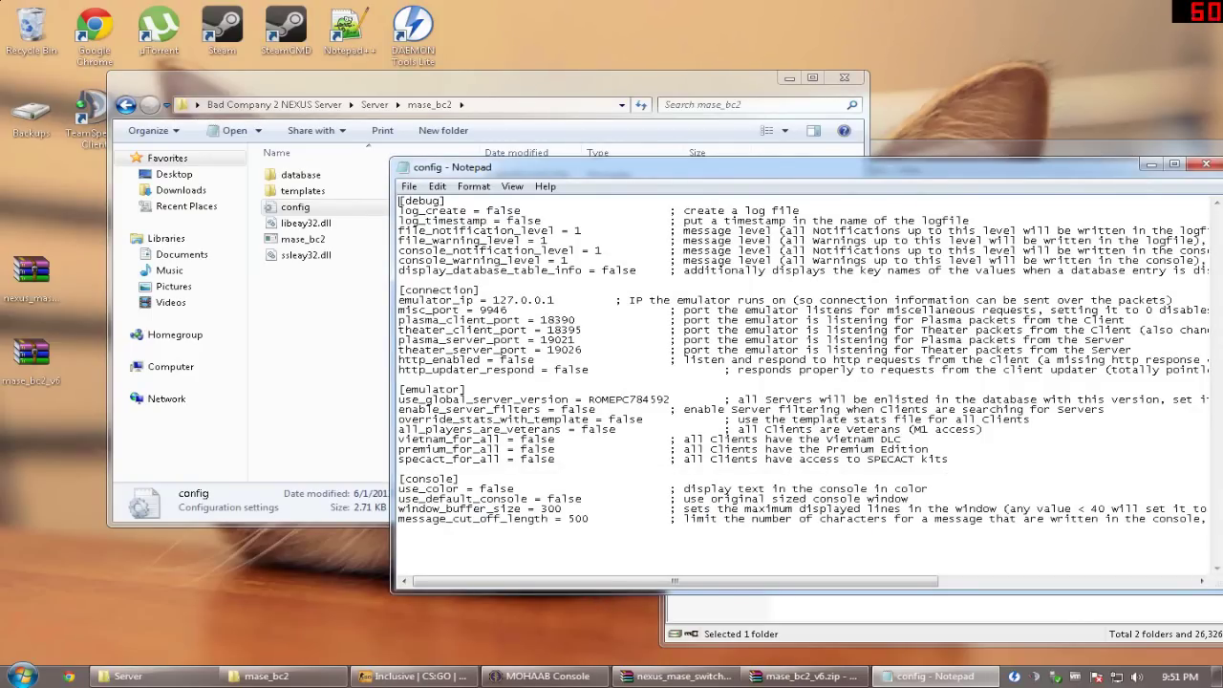
pyautogui.moveTo(417, 390); pyautogui.dragTo(467, 390)
pyautogui.click(467, 390)
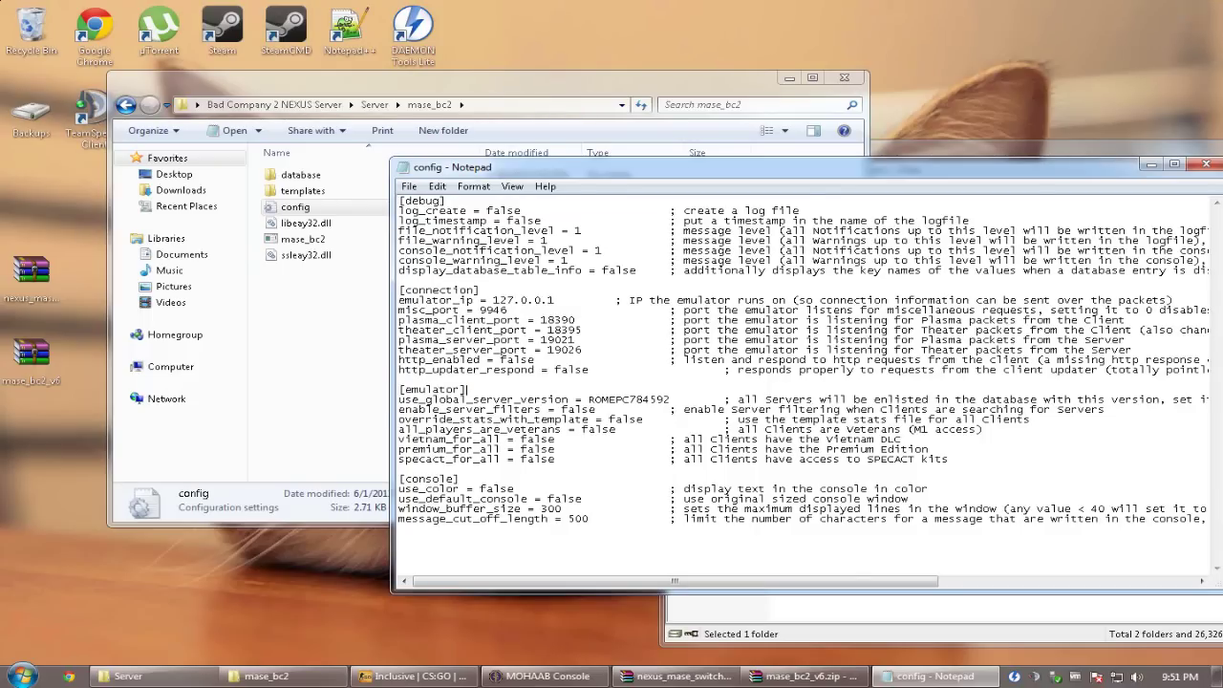
pyautogui.moveTo(597, 409); pyautogui.dragTo(398, 409)
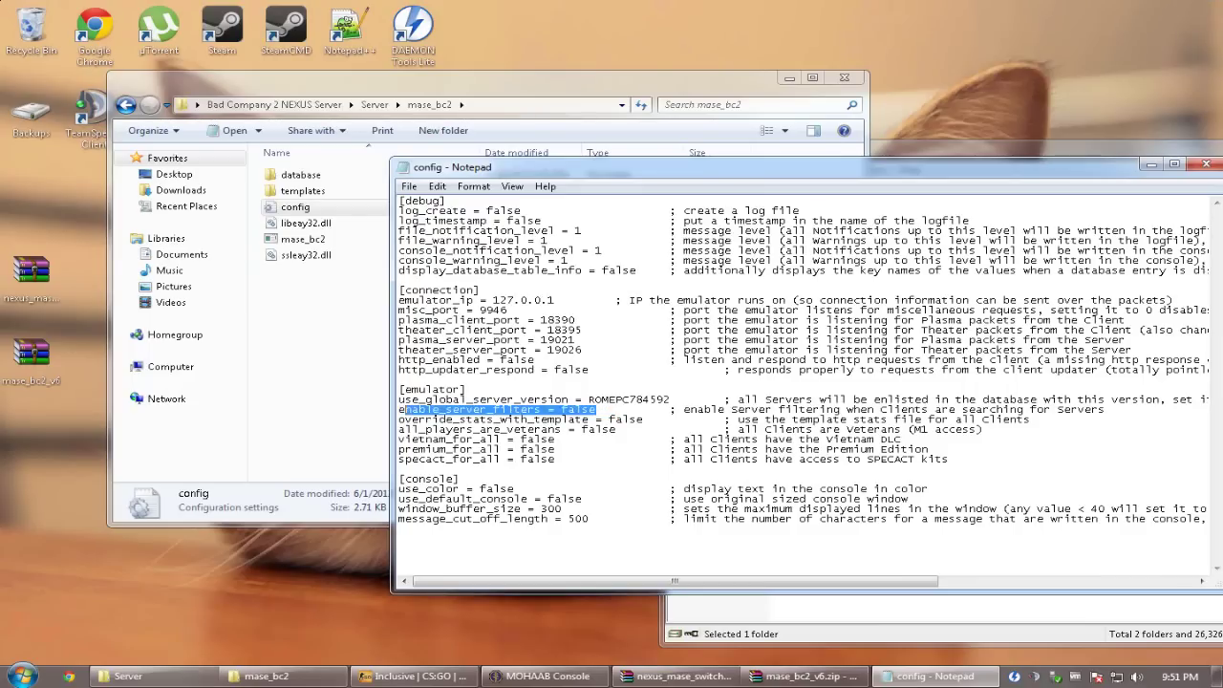
pyautogui.moveTo(597, 409); pyautogui.dragTo(405, 409)
pyautogui.click(597, 409)
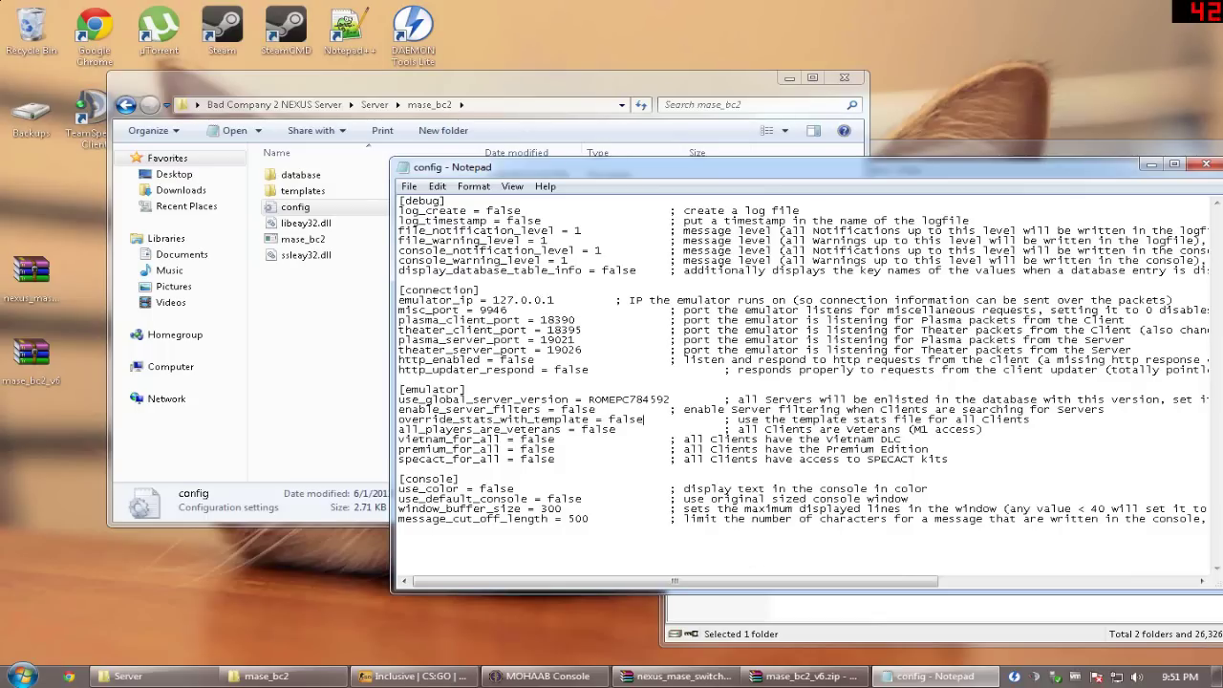
pyautogui.click(462, 479)
# - Change all_players_are_veterans, vietnam_for_all, premium_for_all and specact_for_all from false to true
pyautogui.moveTo(563, 429); pyautogui.dragTo(616, 430)
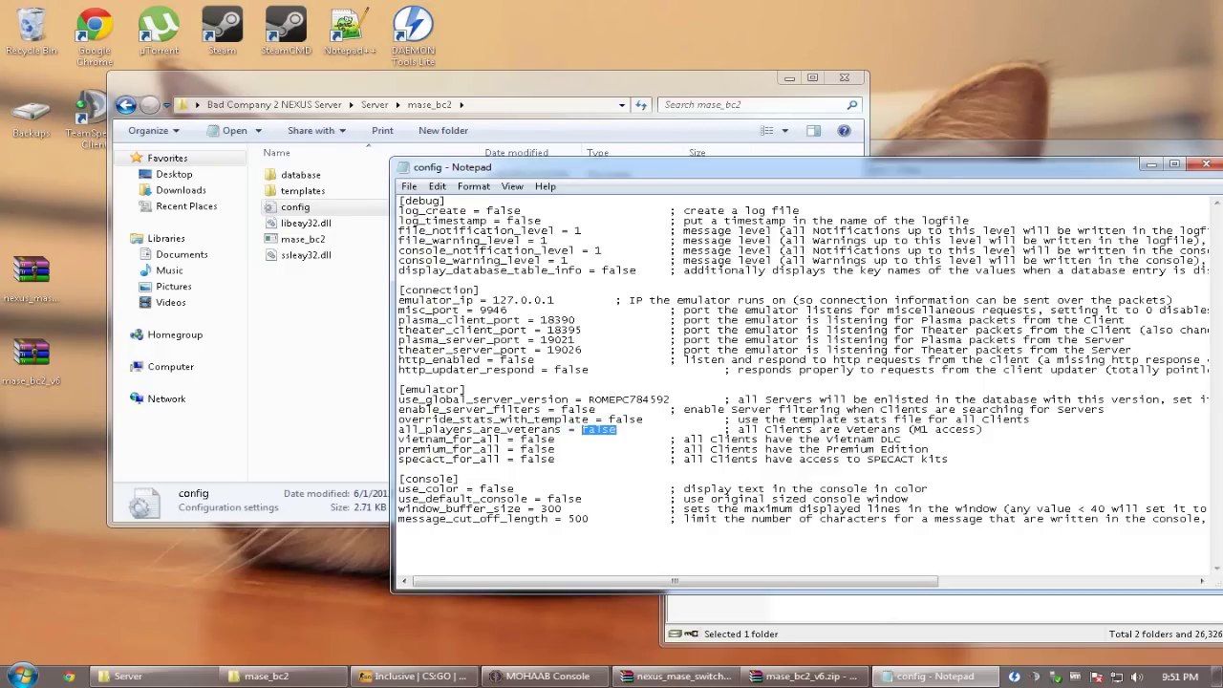
pyautogui.write('true')
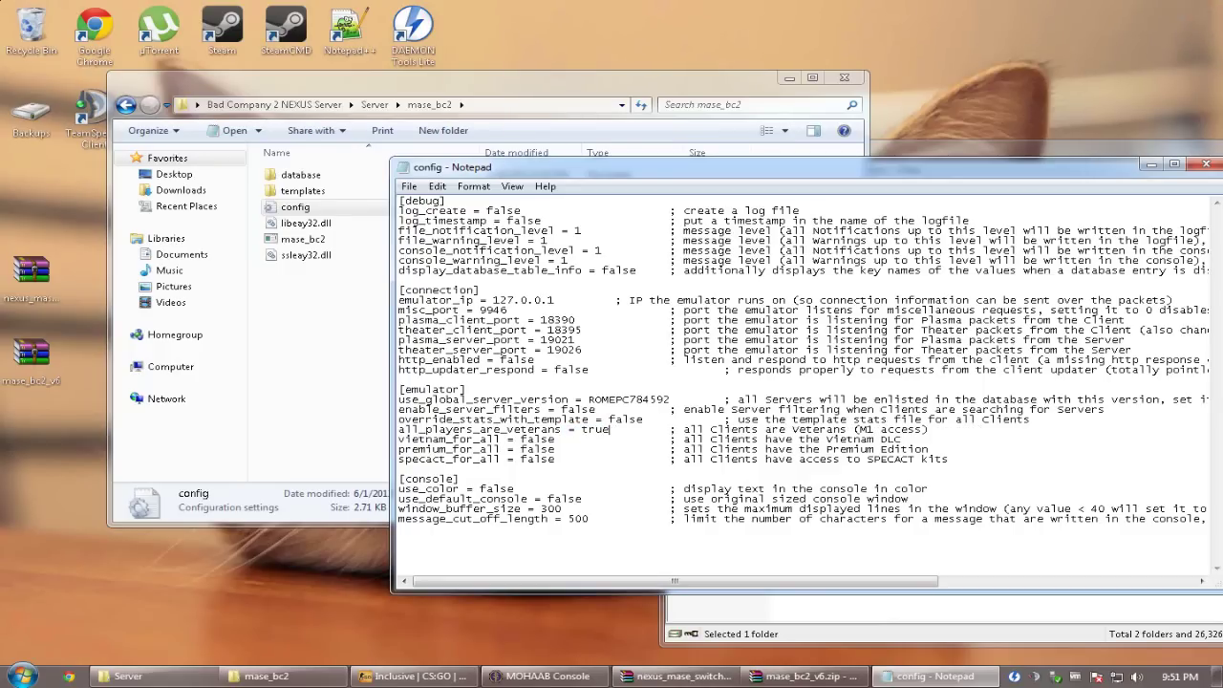
pyautogui.press('Down')
pyautogui.hotkey('shift', 'Left')
pyautogui.hotkey('shift', 'Left')
pyautogui.hotkey('shift', 'Left')
pyautogui.hotkey('shift', 'Left')
pyautogui.hotkey('shift', 'Left')
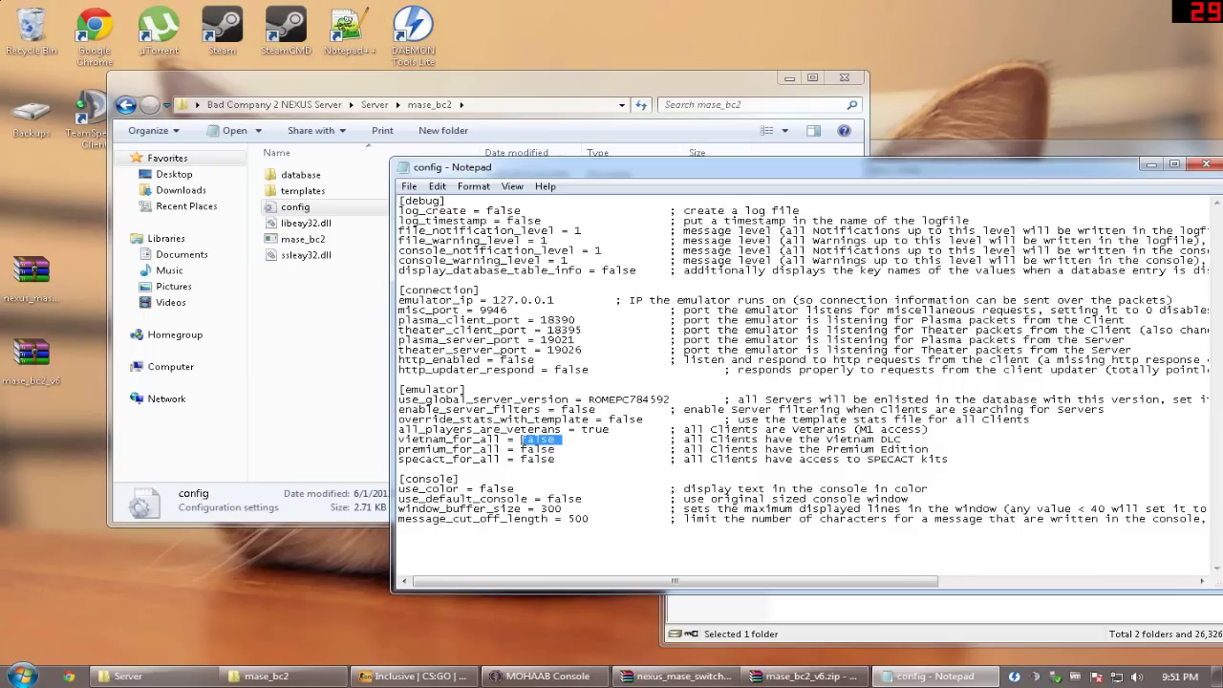
pyautogui.write('tru')
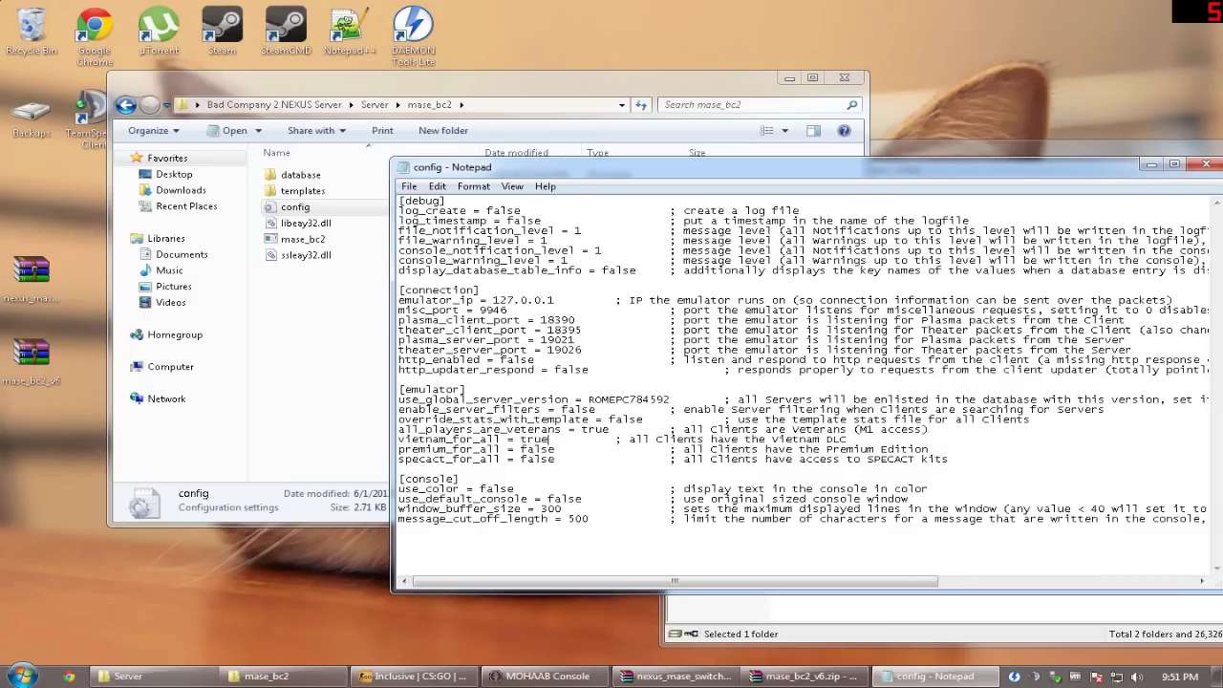
pyautogui.press('Down')
pyautogui.hotkey('shift', 'Left')
pyautogui.hotkey('shift', 'Left')
pyautogui.hotkey('shift', 'Left')
pyautogui.hotkey('shift', 'Left')
pyautogui.hotkey('shift', 'Left')
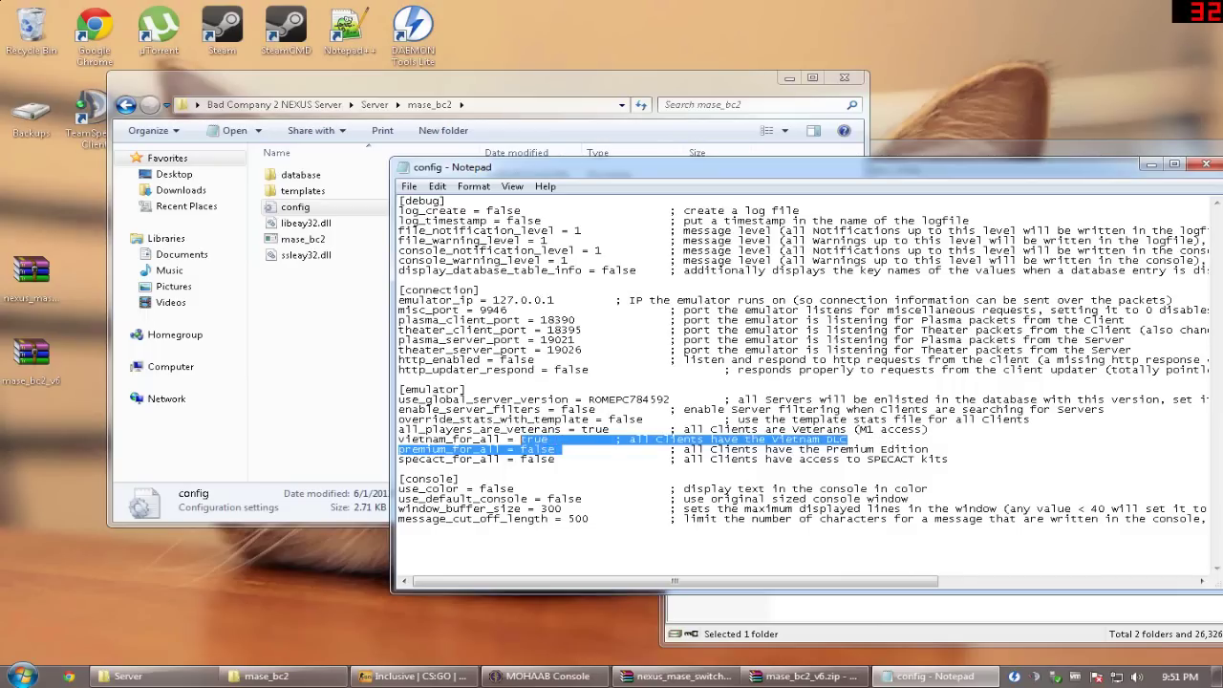
pyautogui.write('tru')
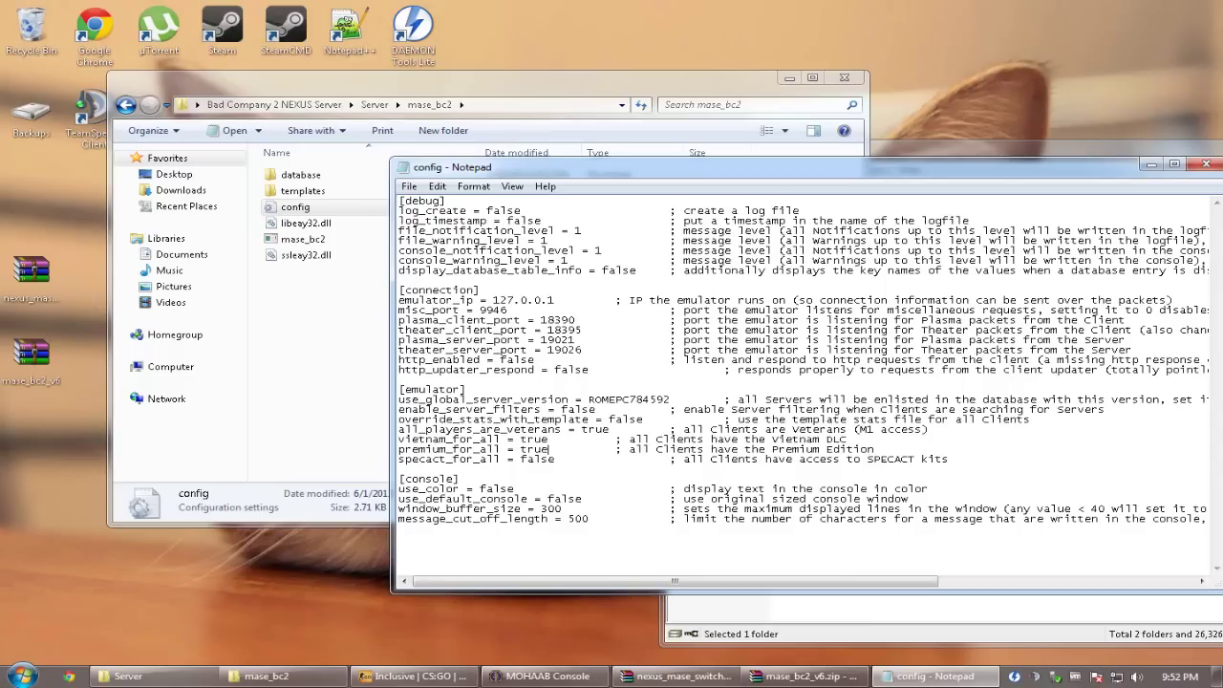
pyautogui.write('e')
pyautogui.press('Down')
pyautogui.hotkey('shift', 'Left')
pyautogui.hotkey('shift', 'Left')
pyautogui.hotkey('shift', 'Left')
pyautogui.hotkey('shift', 'Left')
pyautogui.hotkey('shift', 'Left')
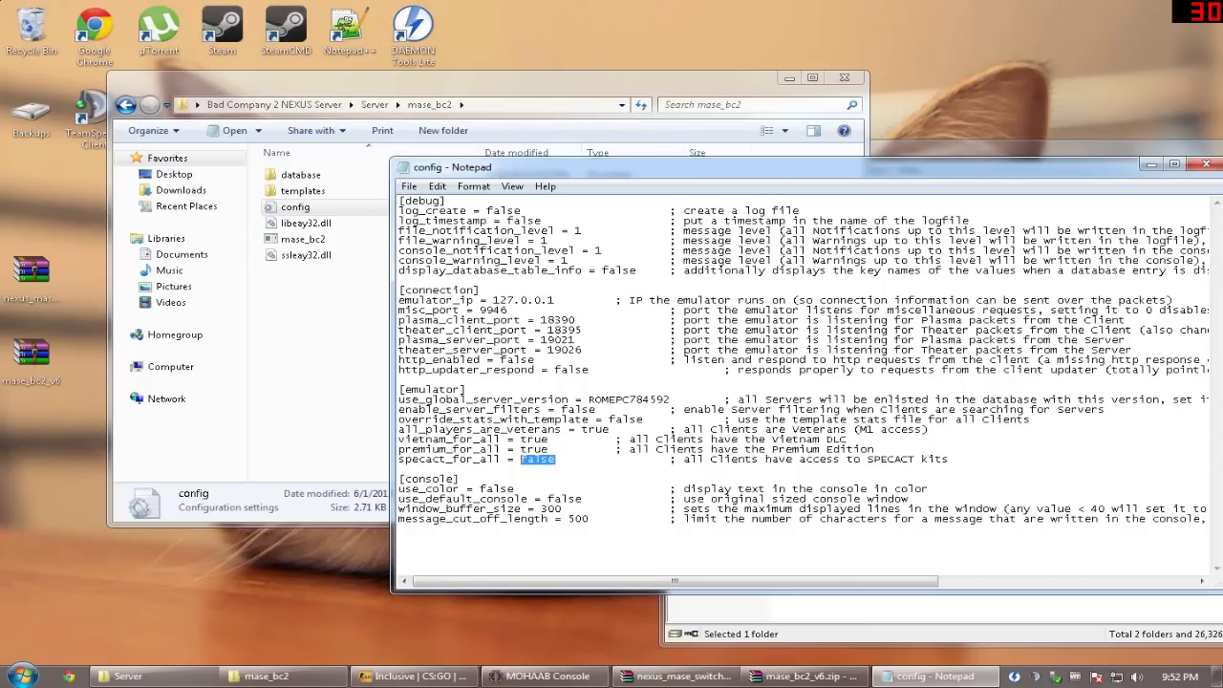
pyautogui.write('true')
pyautogui.moveTo(772, 174); pyautogui.dragTo(657, 159)
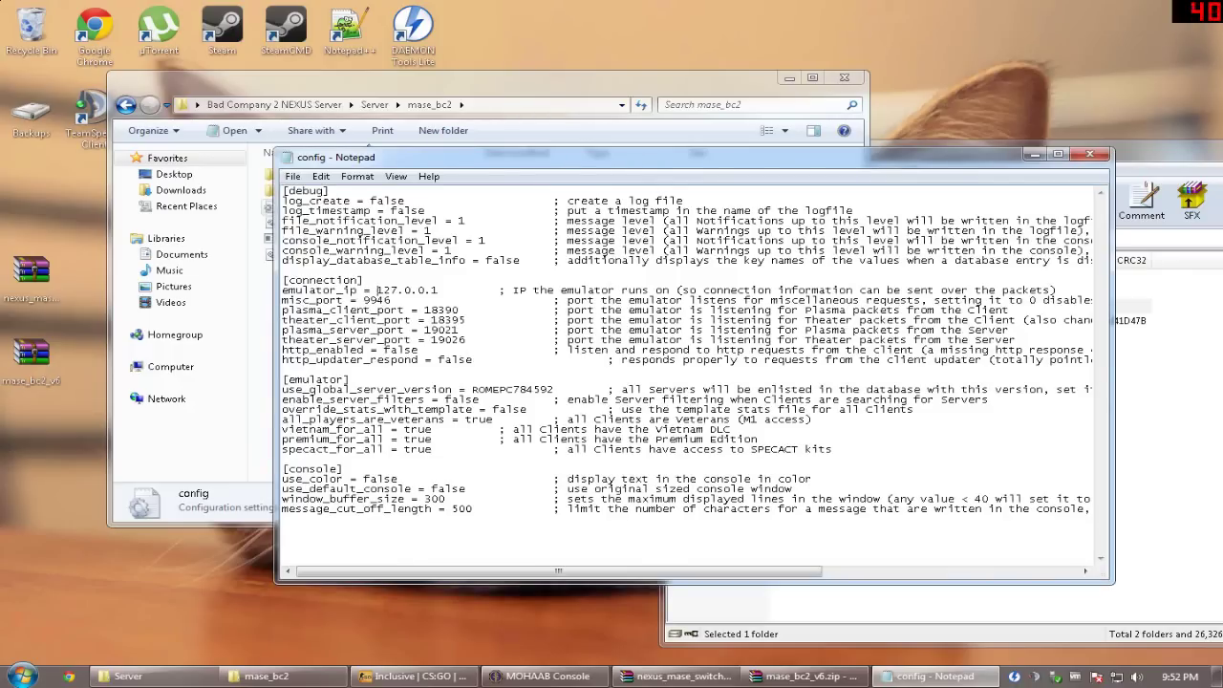
# - Select the emulator_ip value 127.0.0.1 in the config file
pyautogui.moveTo(377, 290); pyautogui.dragTo(439, 290)
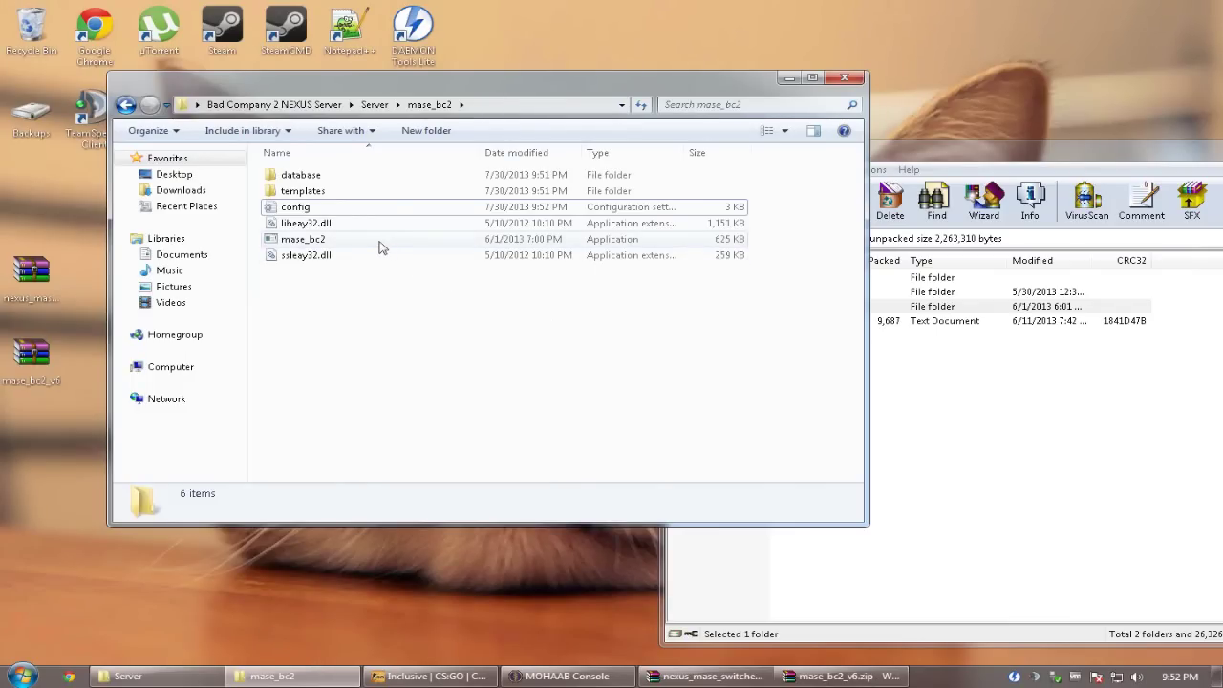
# - Run mase_bc2.exe until it reports ready for incoming connections, then close its console
pyautogui.click(350, 243)
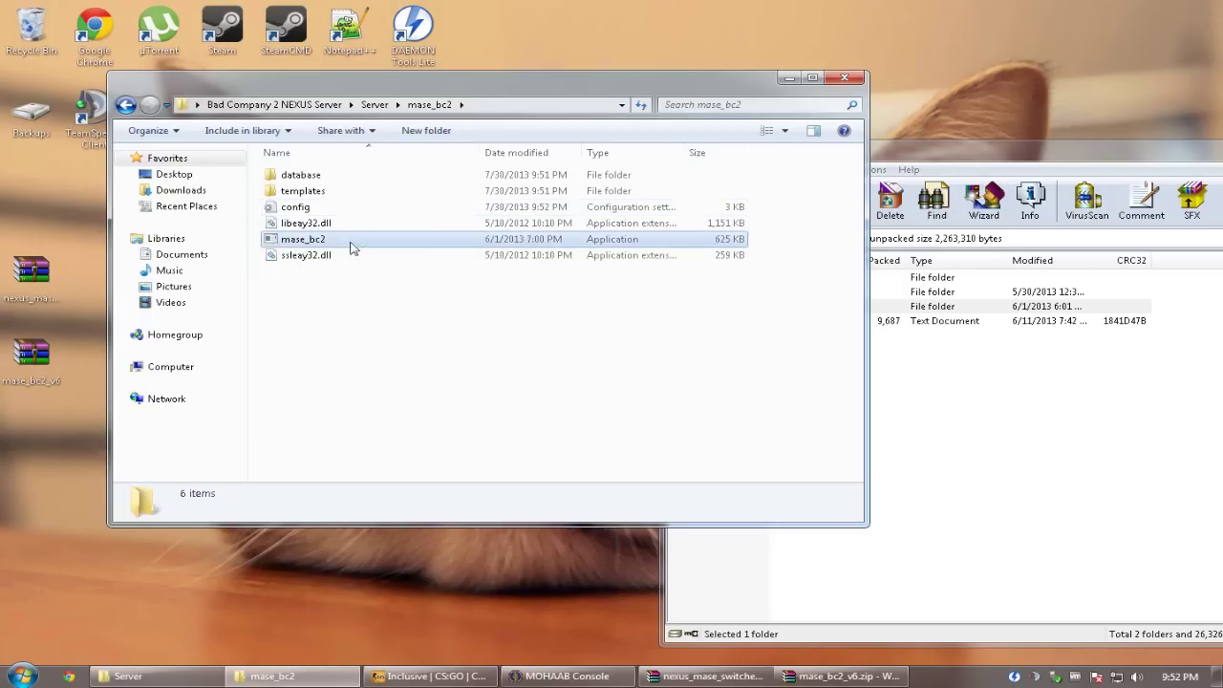
pyautogui.press('Return')
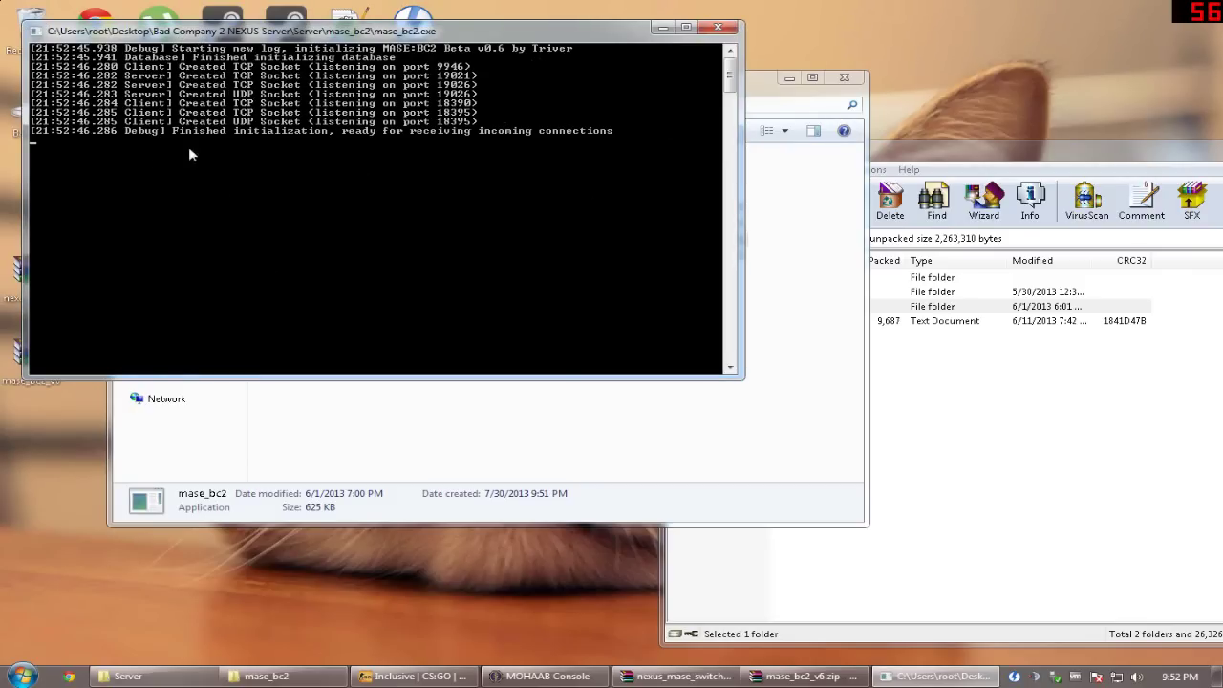
pyautogui.click(718, 27)
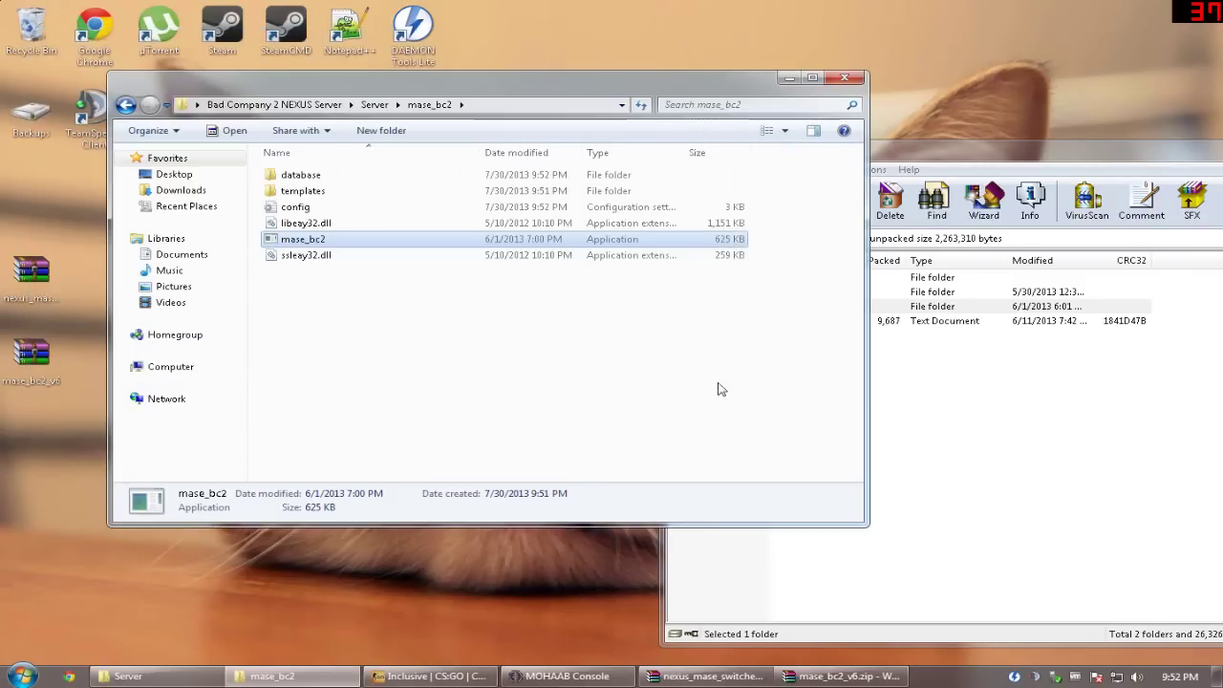
pyautogui.click(707, 386)
pyautogui.click(126, 105)
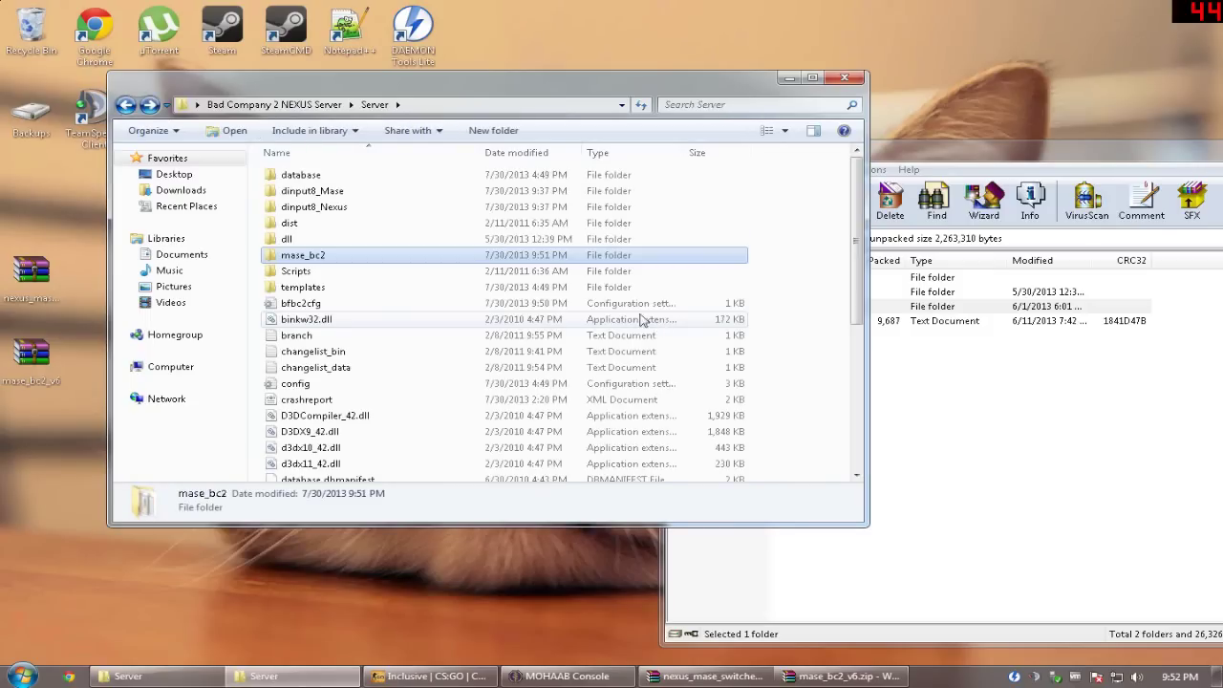
pyautogui.scroll(-4, 732, 249)
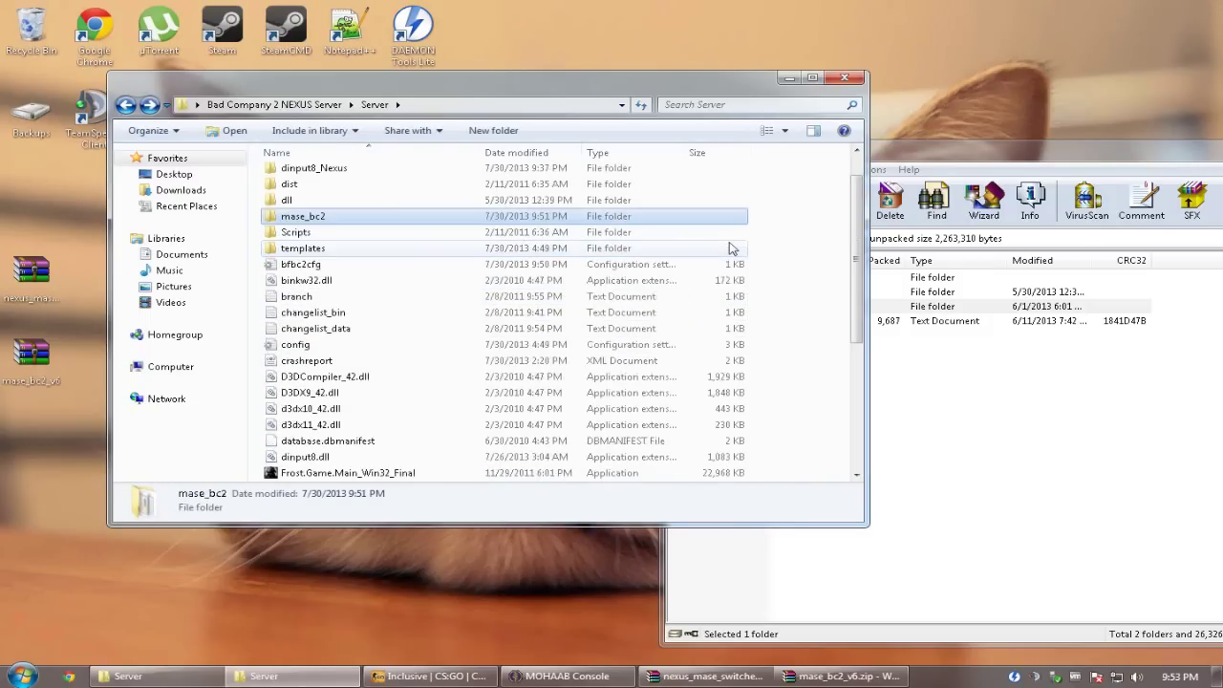
pyautogui.scroll(-2, 726, 273)
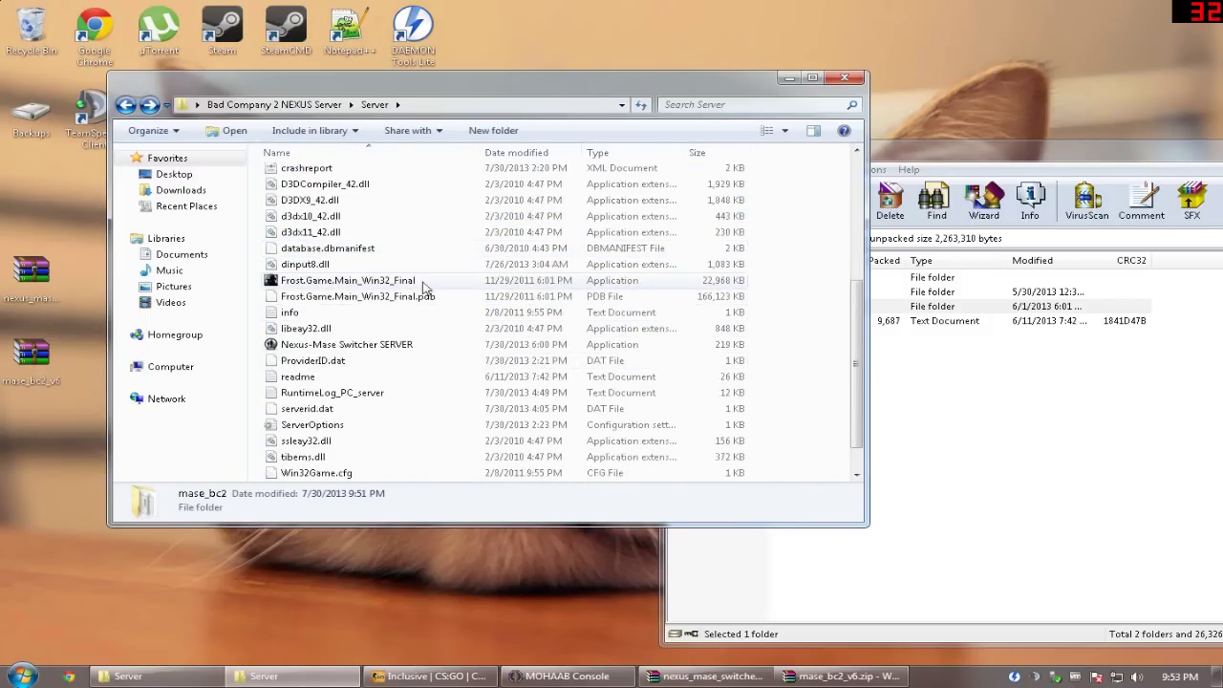
pyautogui.doubleClick(355, 394)
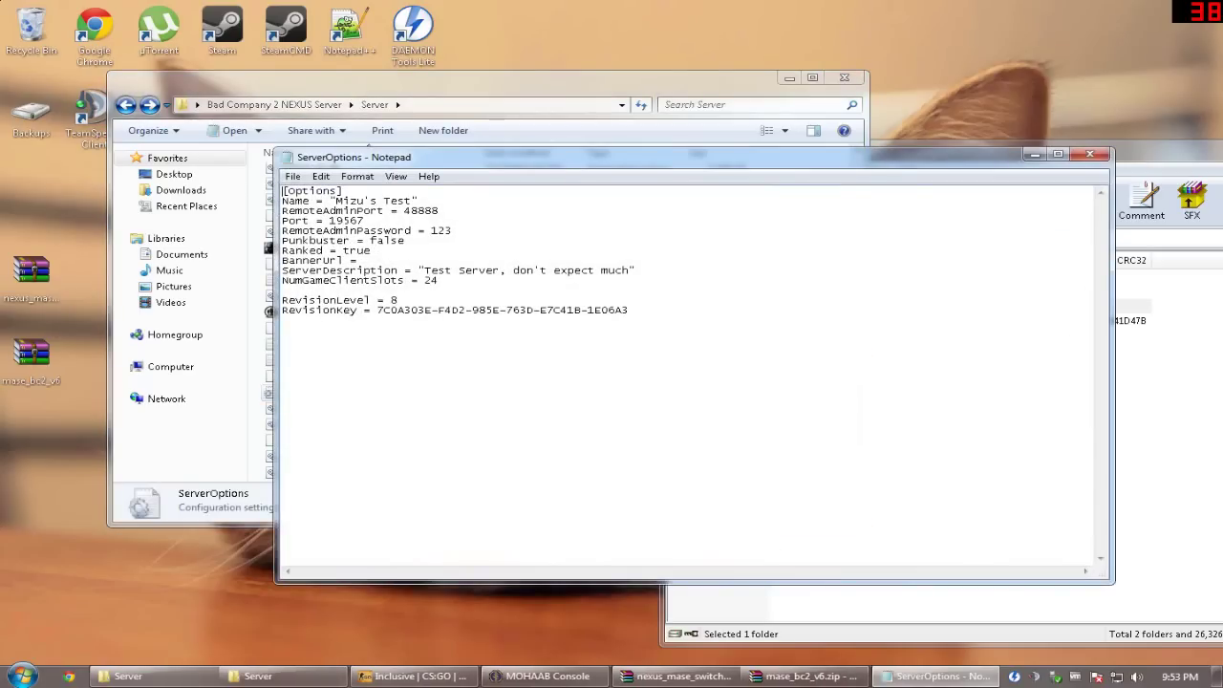
pyautogui.moveTo(330, 201); pyautogui.dragTo(420, 201)
pyautogui.click(418, 201)
pyautogui.doubleClick(429, 280)
pyautogui.press('End')
pyautogui.click(1089, 154)
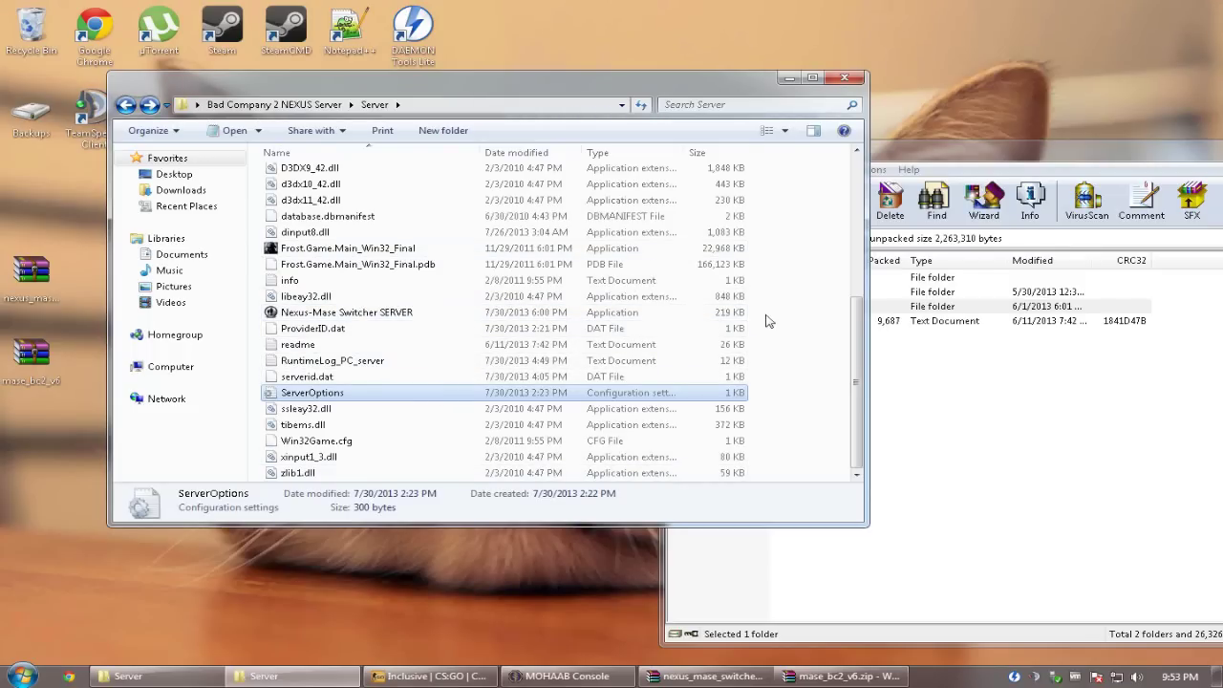
pyautogui.scroll(1, 765, 322)
pyautogui.scroll(1, 765, 321)
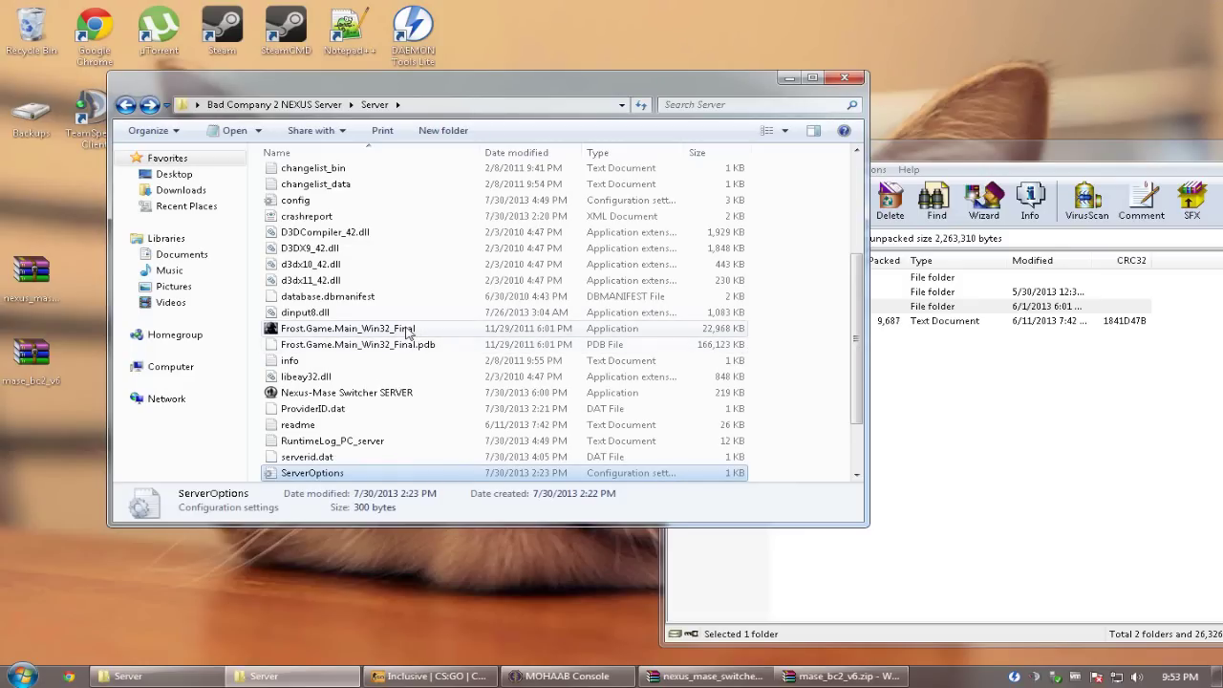
pyautogui.scroll(4, 429, 380)
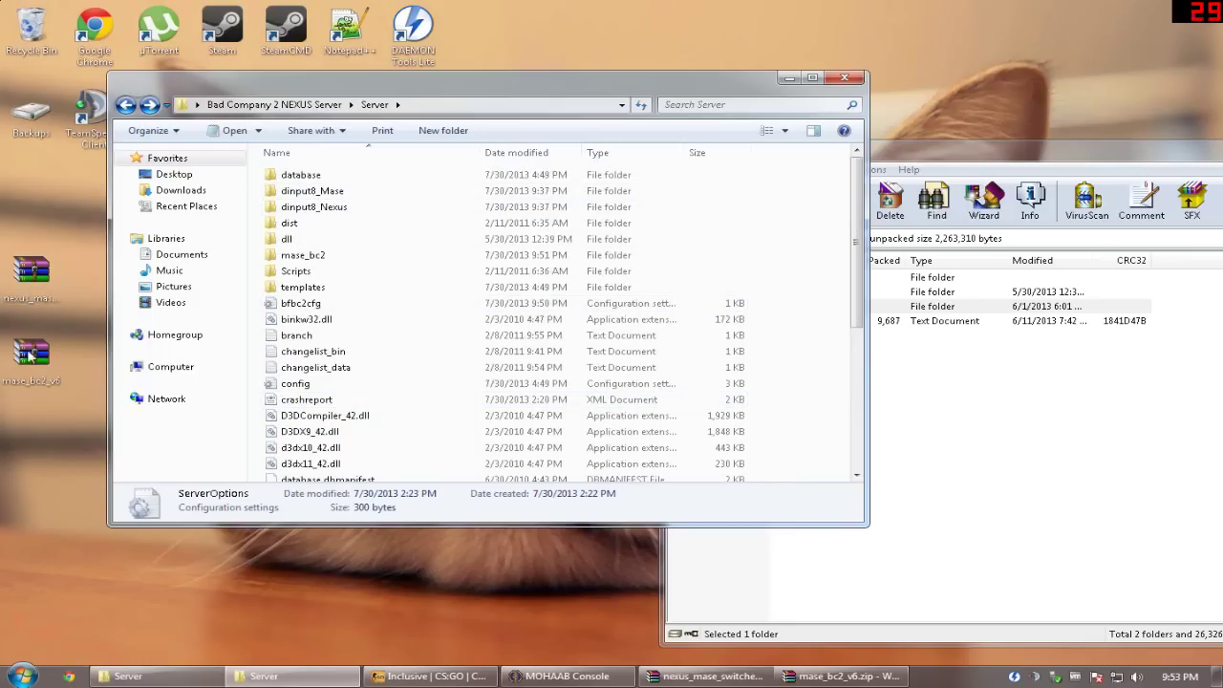
# - Open the nexus_mase_switcher.zip archive and close the mase_bc2_v6 archive window
pyautogui.click(28, 302)
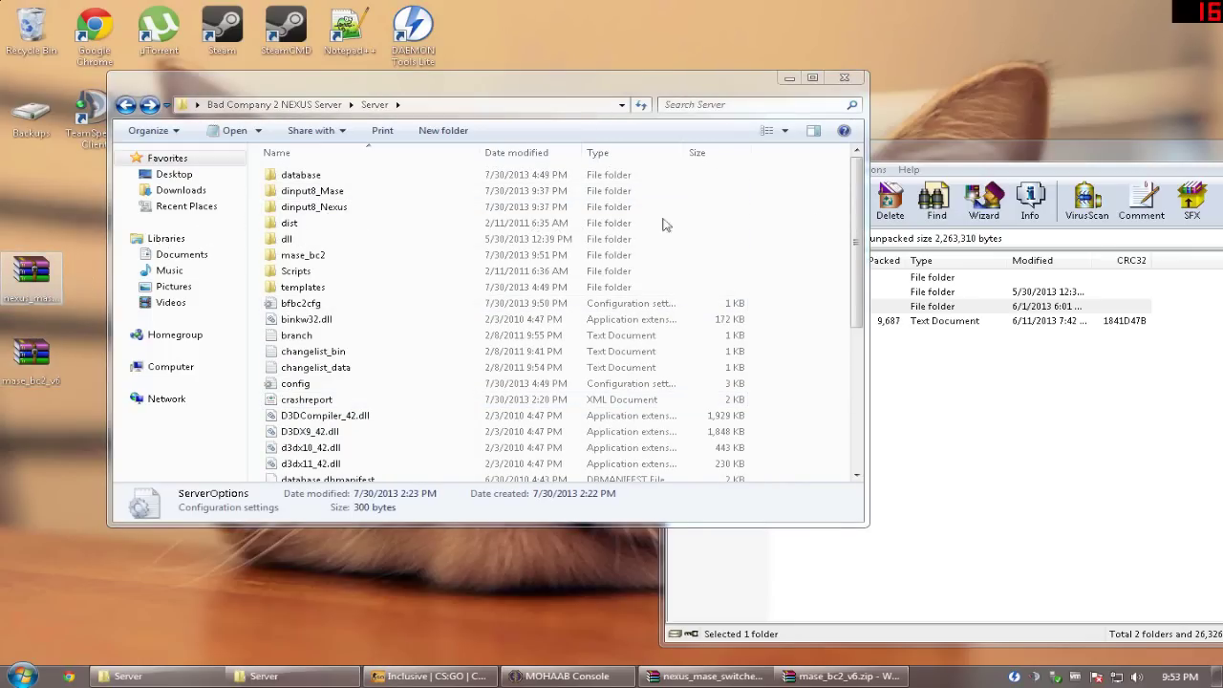
pyautogui.click(1108, 172)
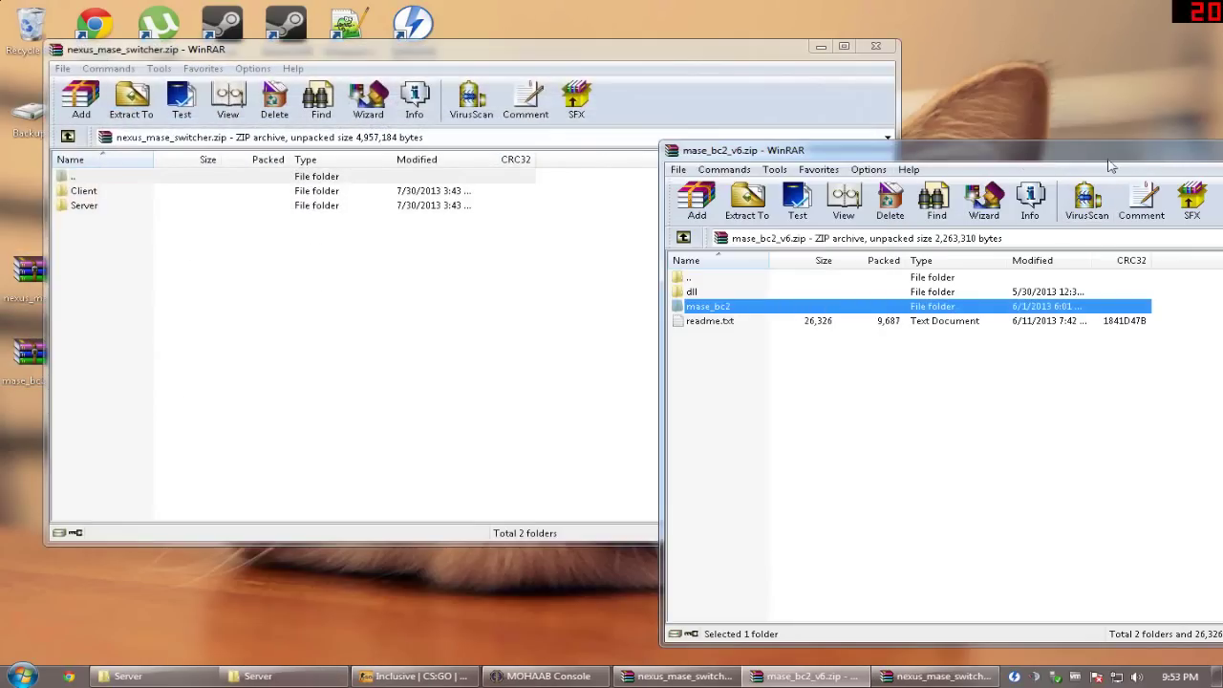
pyautogui.moveTo(905, 161); pyautogui.dragTo(678, 189)
pyautogui.moveTo(1150, 182); pyautogui.dragTo(956, 183)
pyautogui.click(1072, 179)
pyautogui.moveTo(915, 86); pyautogui.dragTo(1175, 95)
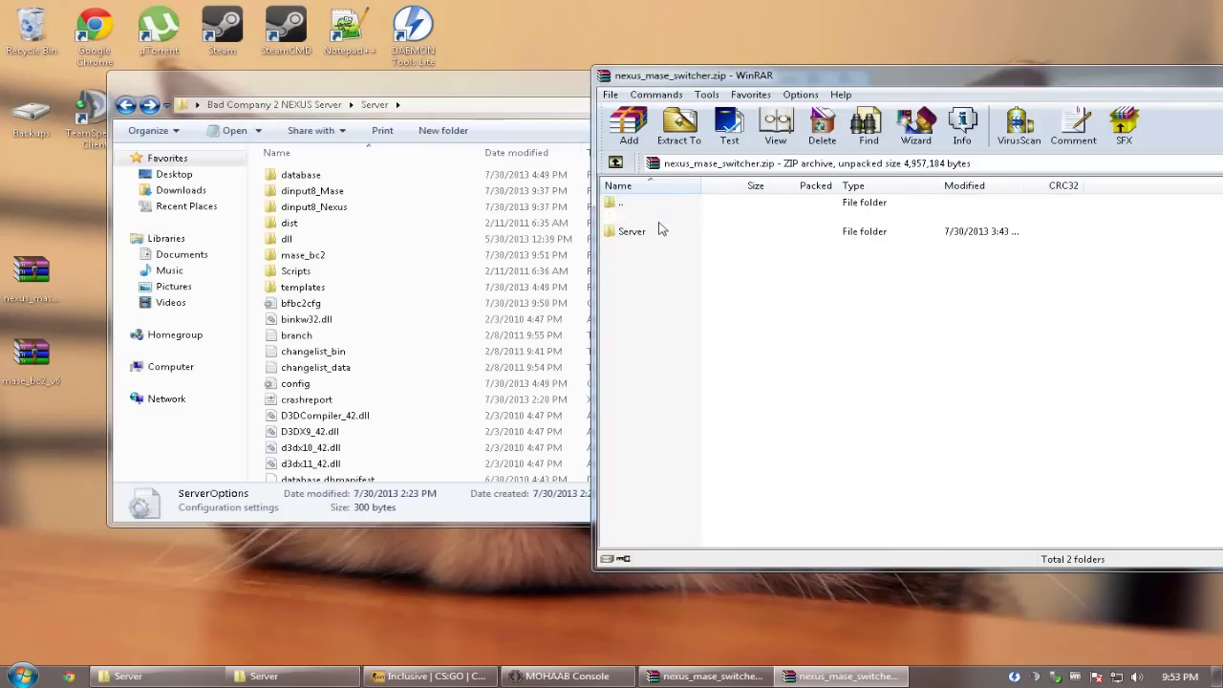
# - Move the archive's four Server items into the Server folder, replacing dinput8.dll and merging dinput8_Mase
pyautogui.doubleClick(666, 218)
pyautogui.moveTo(676, 306); pyautogui.dragTo(703, 215)
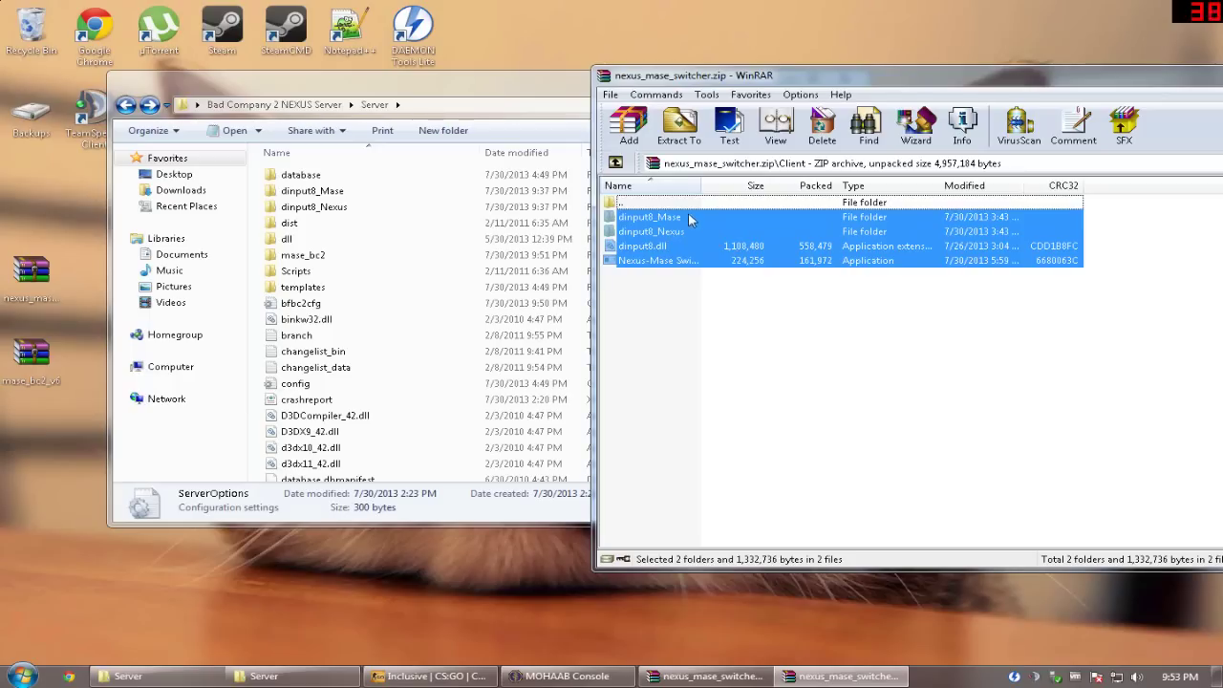
pyautogui.doubleClick(685, 202)
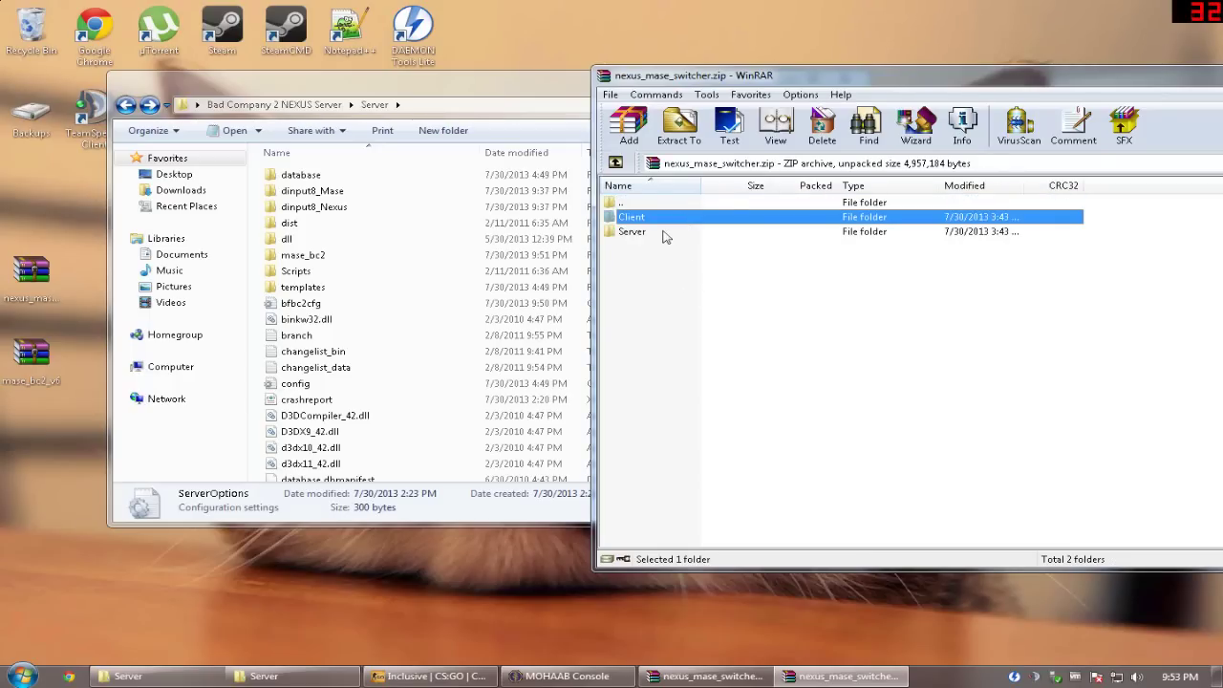
pyautogui.doubleClick(666, 236)
pyautogui.moveTo(706, 326); pyautogui.dragTo(483, 354)
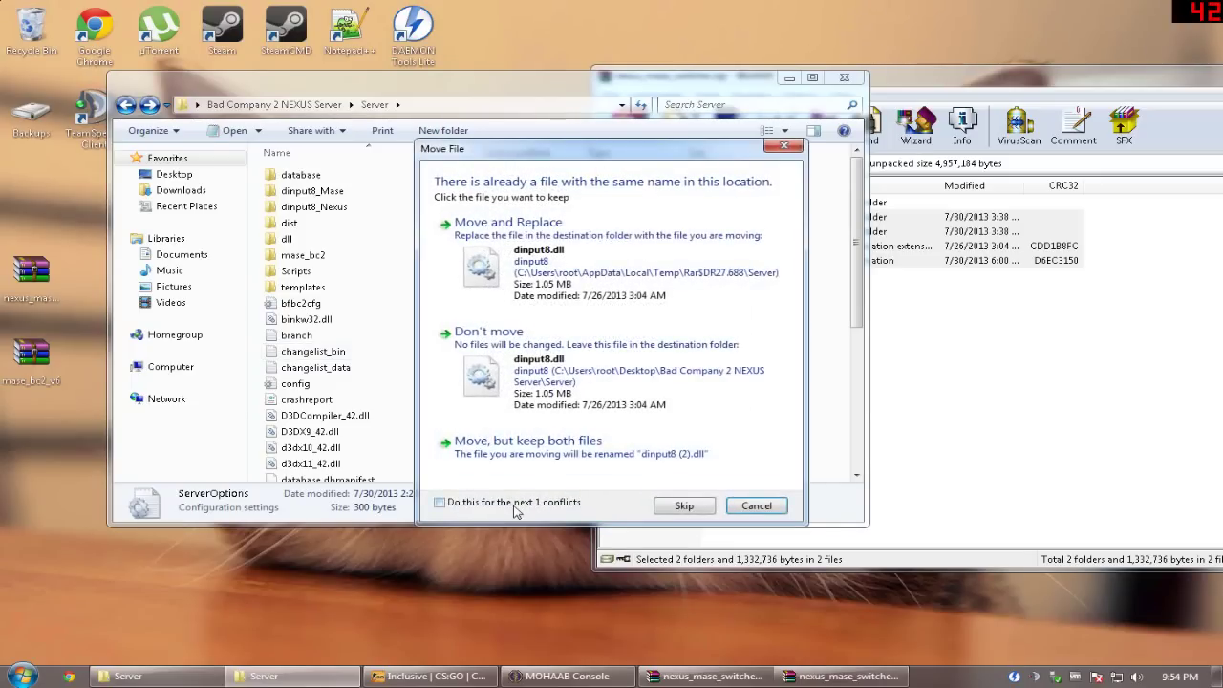
pyautogui.click(654, 271)
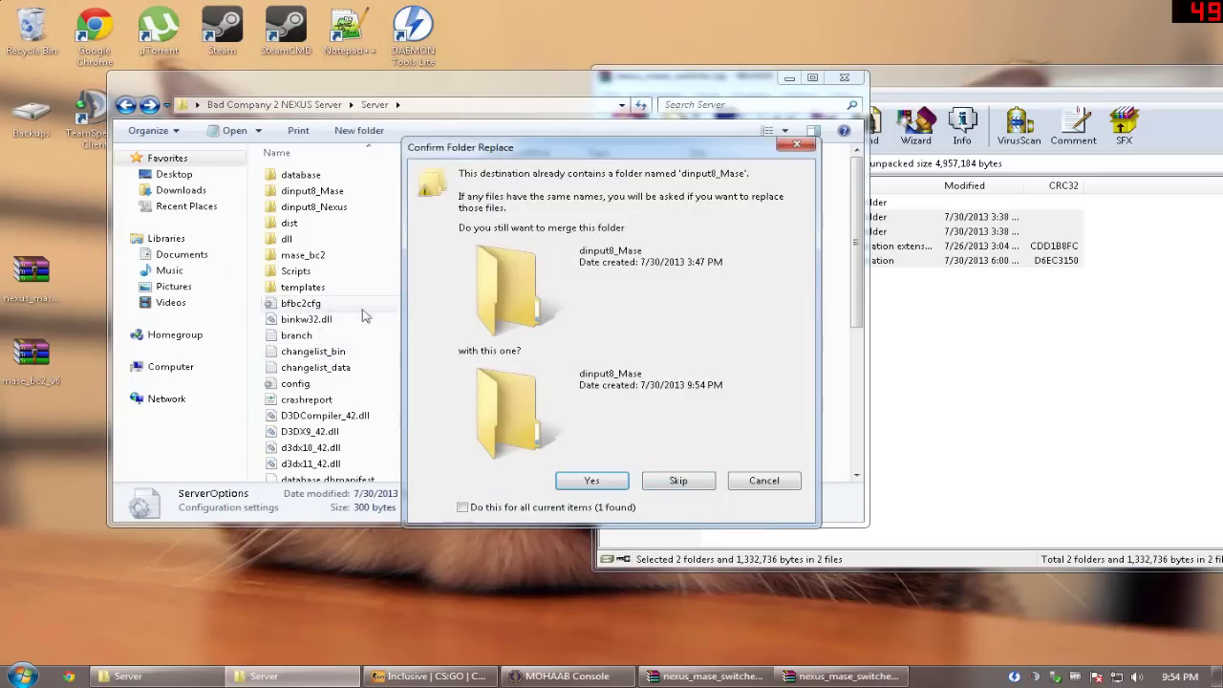
pyautogui.click(591, 480)
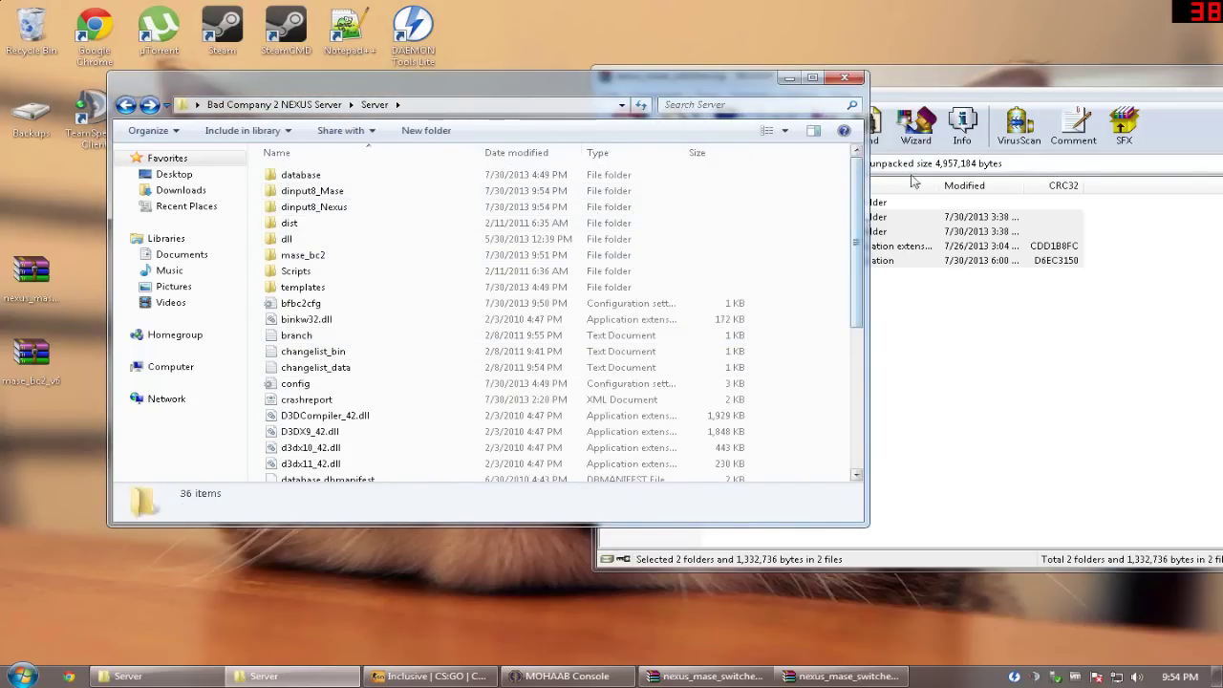
# - Move the switcher archive window aside to reveal the Server folder's contents
pyautogui.click(883, 97)
pyautogui.moveTo(883, 76); pyautogui.dragTo(730, 96)
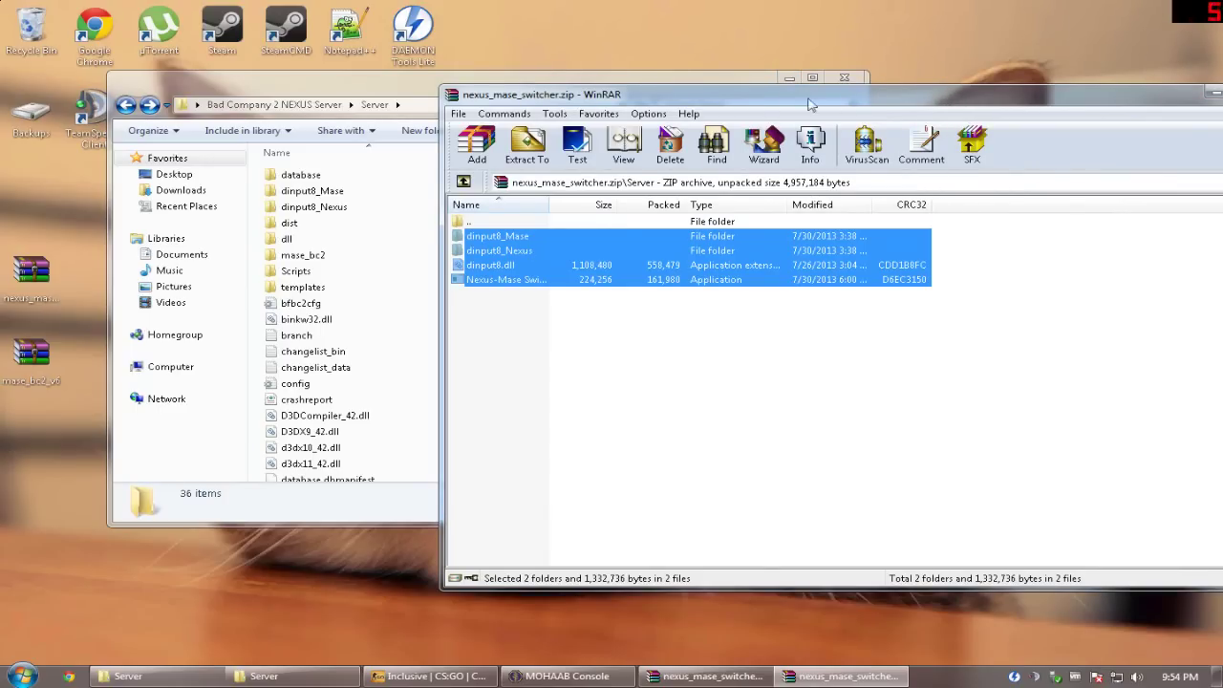
pyautogui.moveTo(744, 105); pyautogui.dragTo(422, 86)
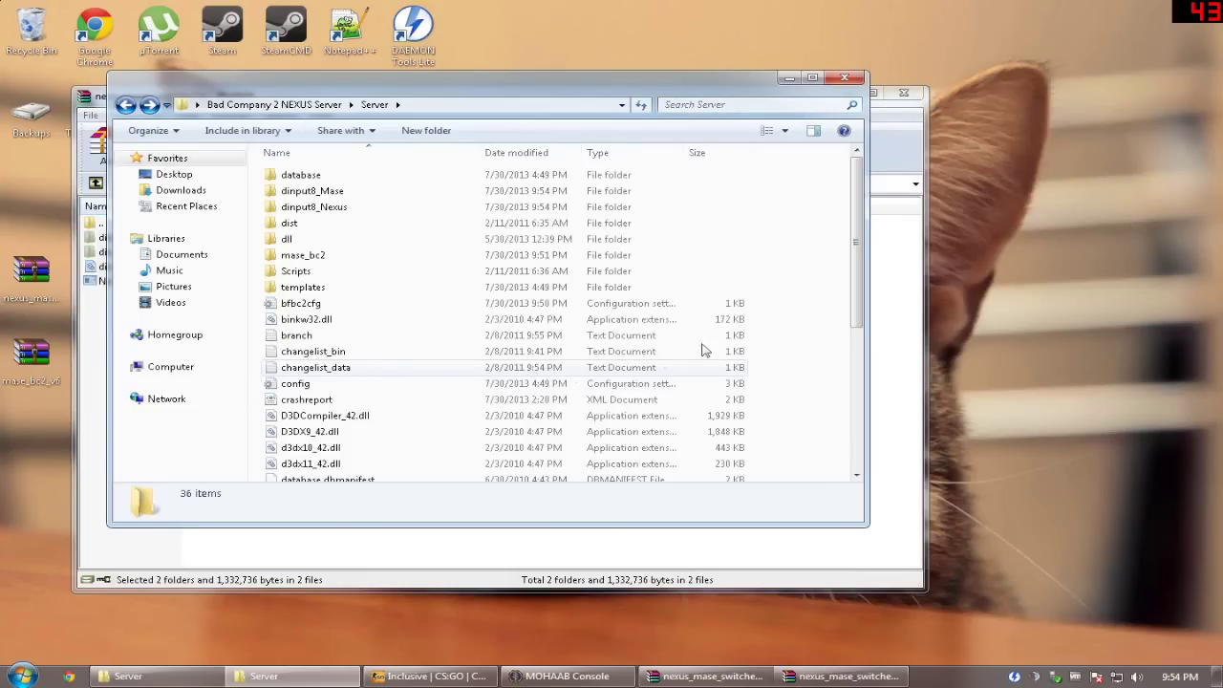
pyautogui.scroll(-3, 856, 325)
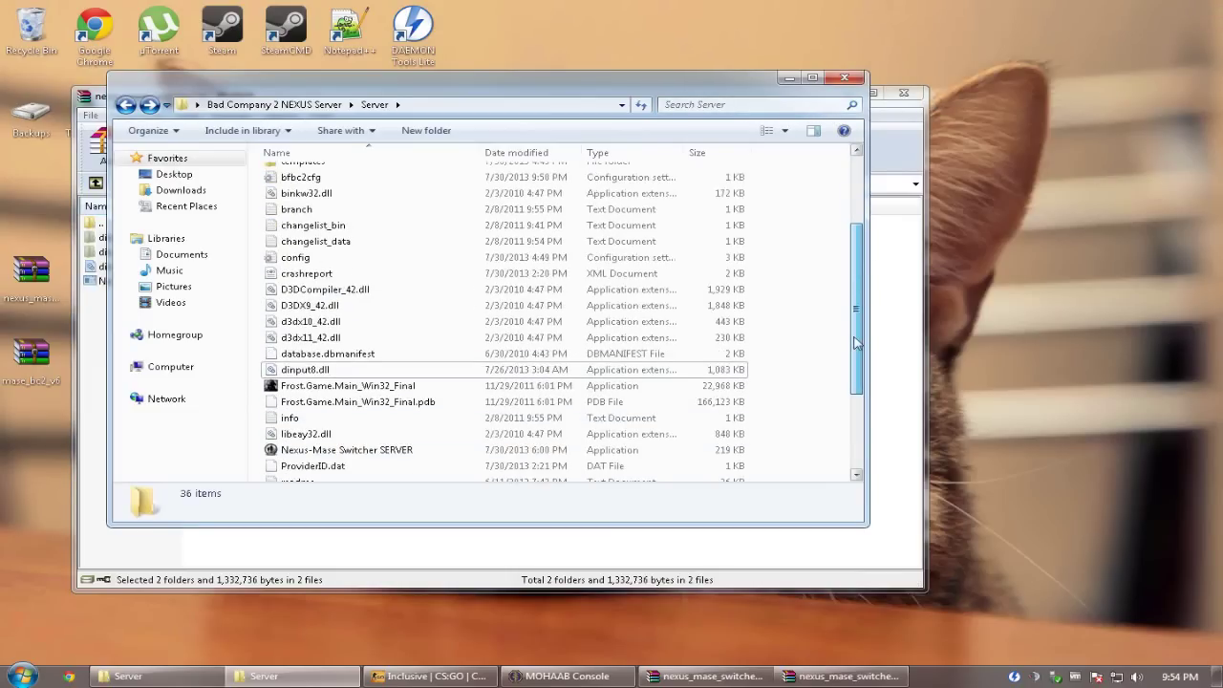
pyautogui.scroll(-1, 504, 449)
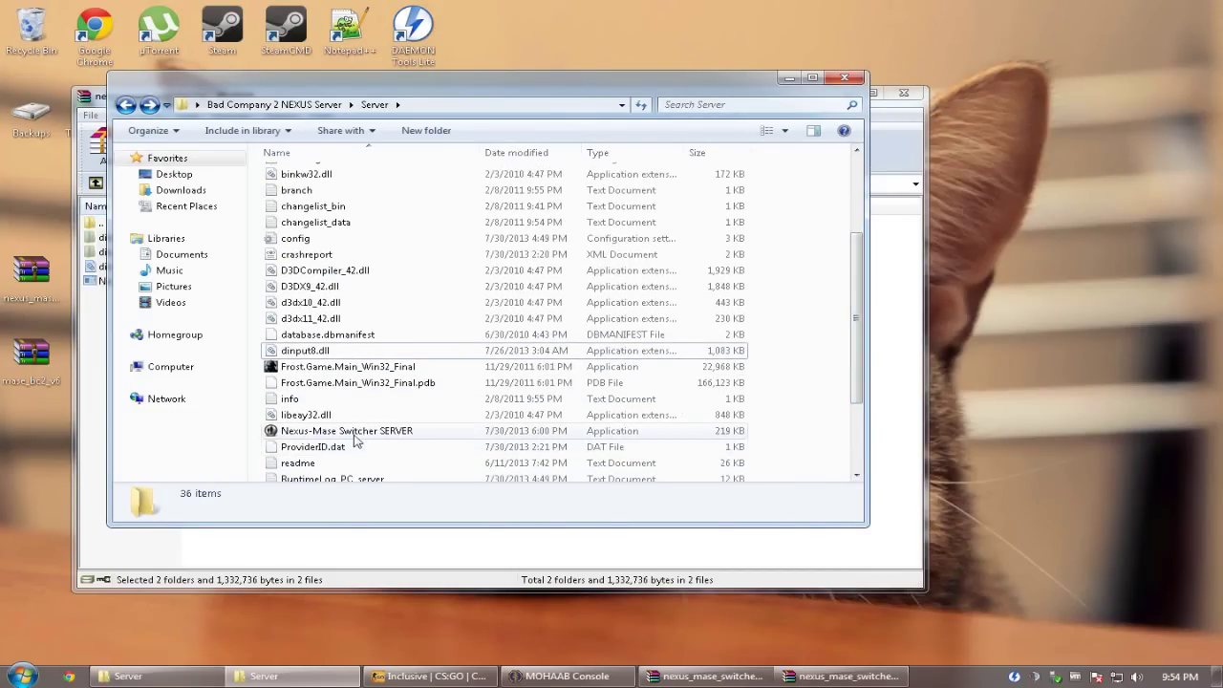
pyautogui.scroll(3, 392, 435)
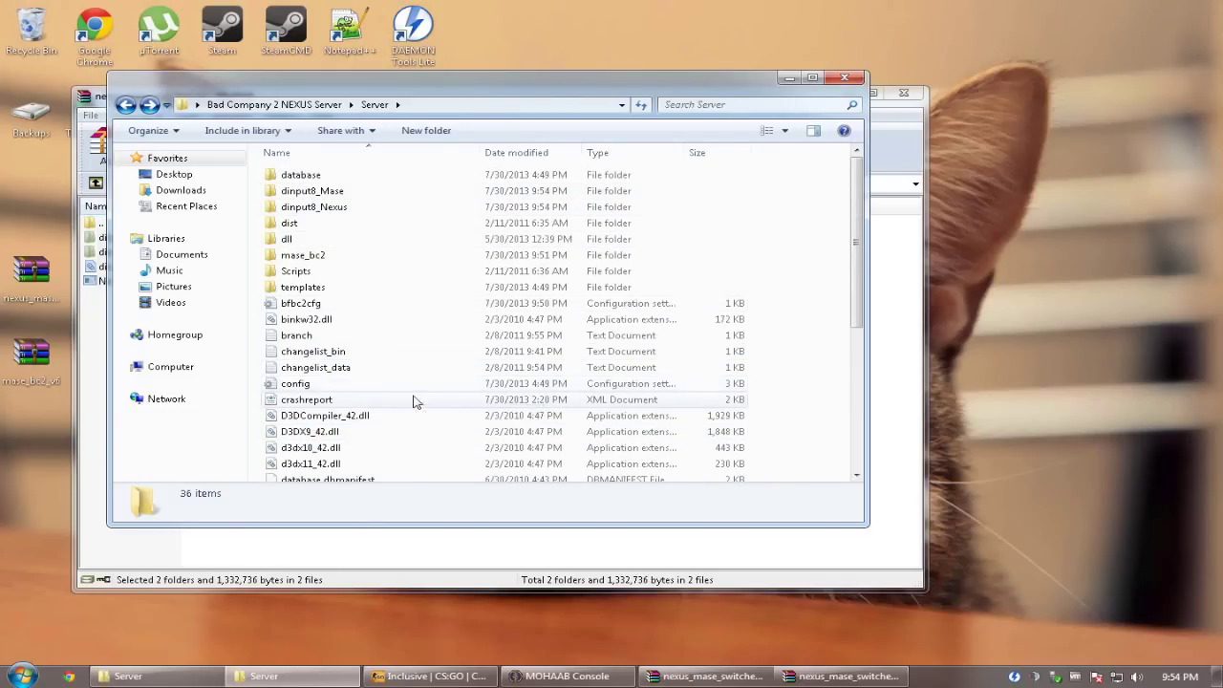
pyautogui.scroll(-1, 414, 401)
pyautogui.scroll(-1, 416, 402)
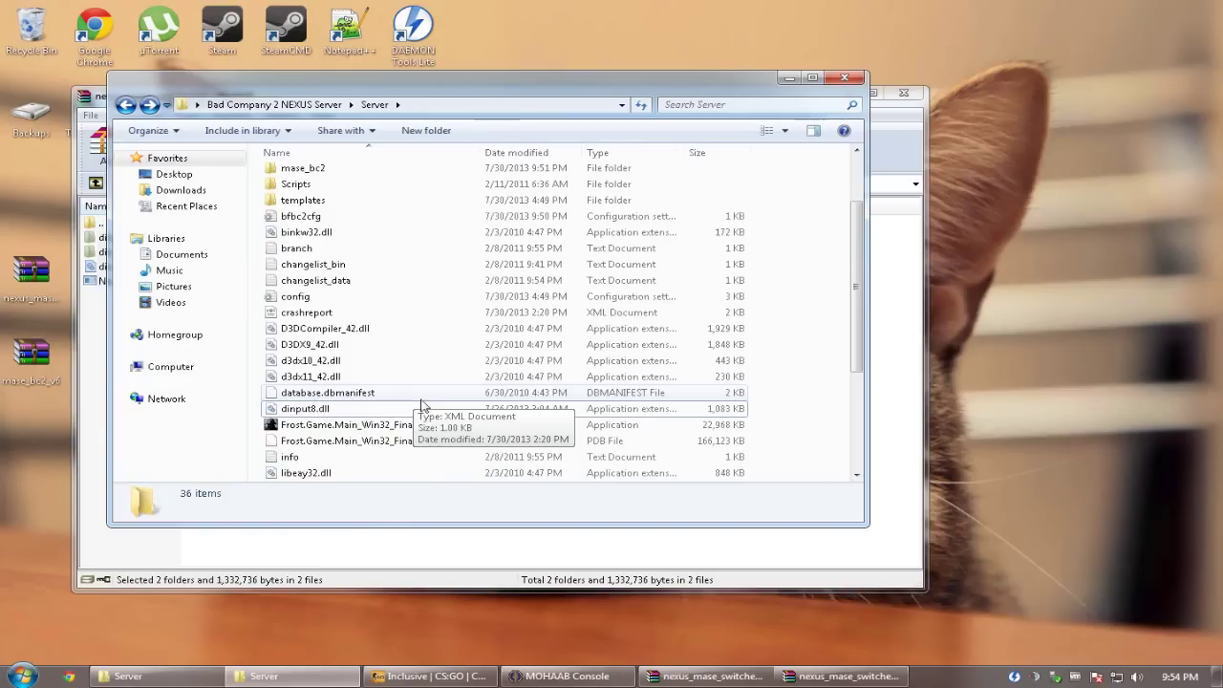
pyautogui.scroll(2, 858, 287)
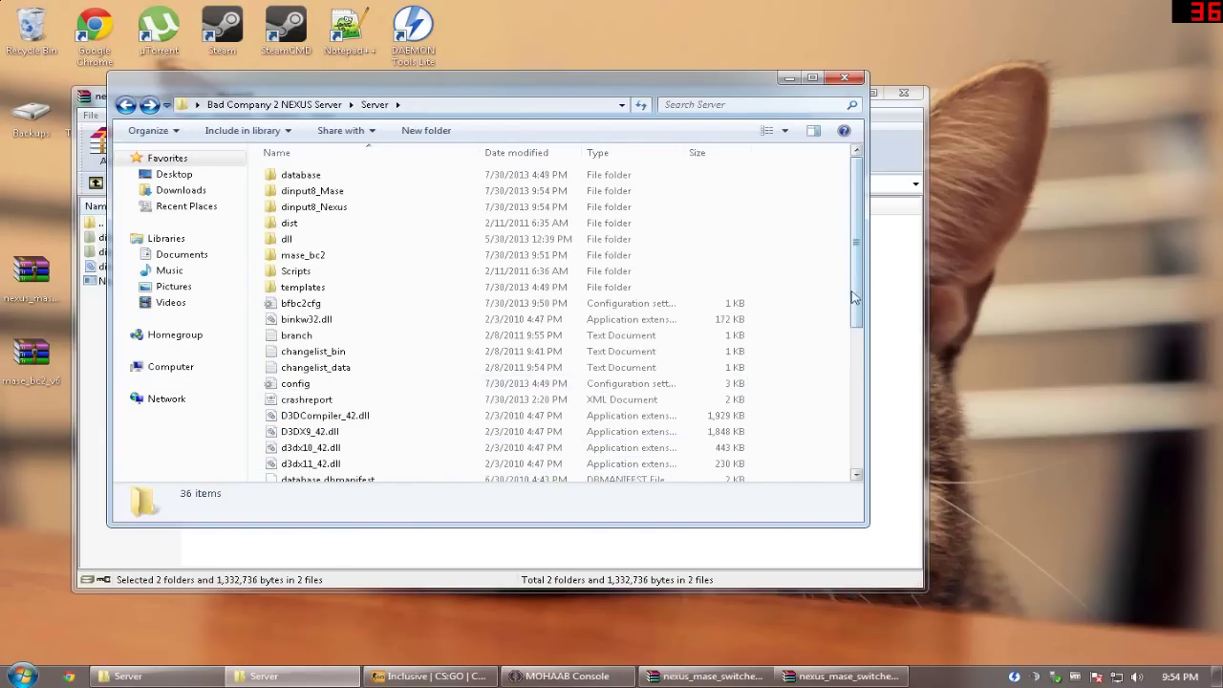
# - Check that dinput8_Mase and dinput8_Nexus each contain one dinput8.dll
pyautogui.doubleClick(331, 194)
pyautogui.click(320, 183)
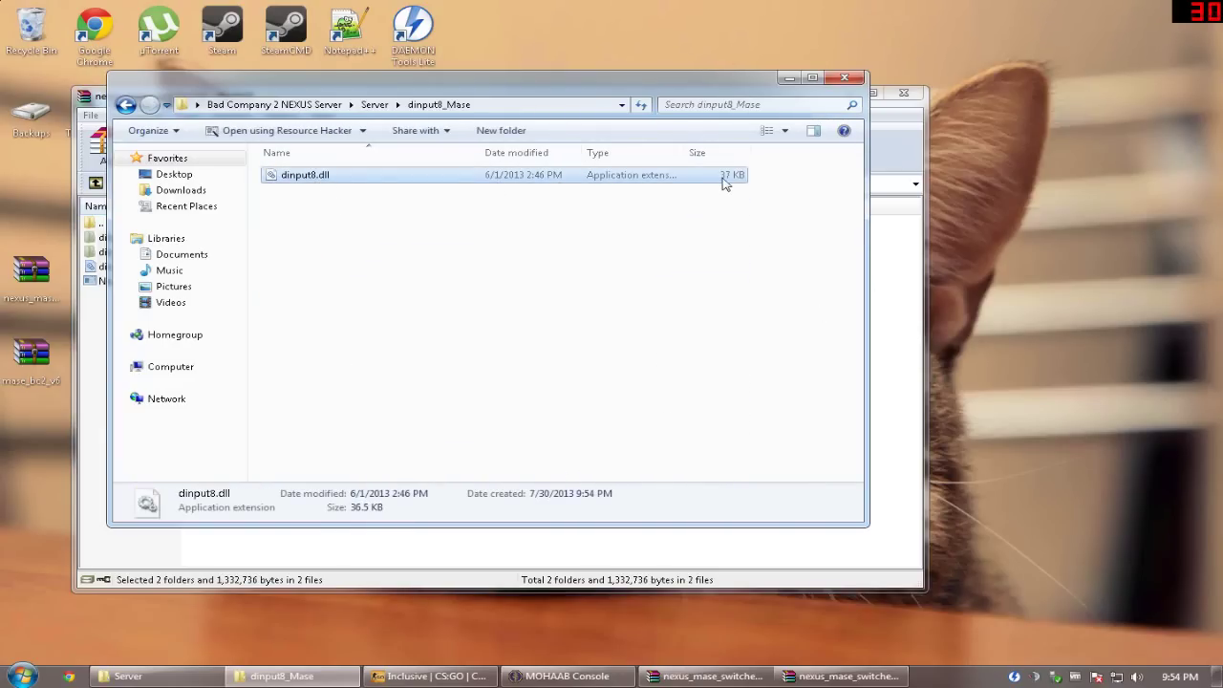
pyautogui.click(125, 104)
pyautogui.click(304, 210)
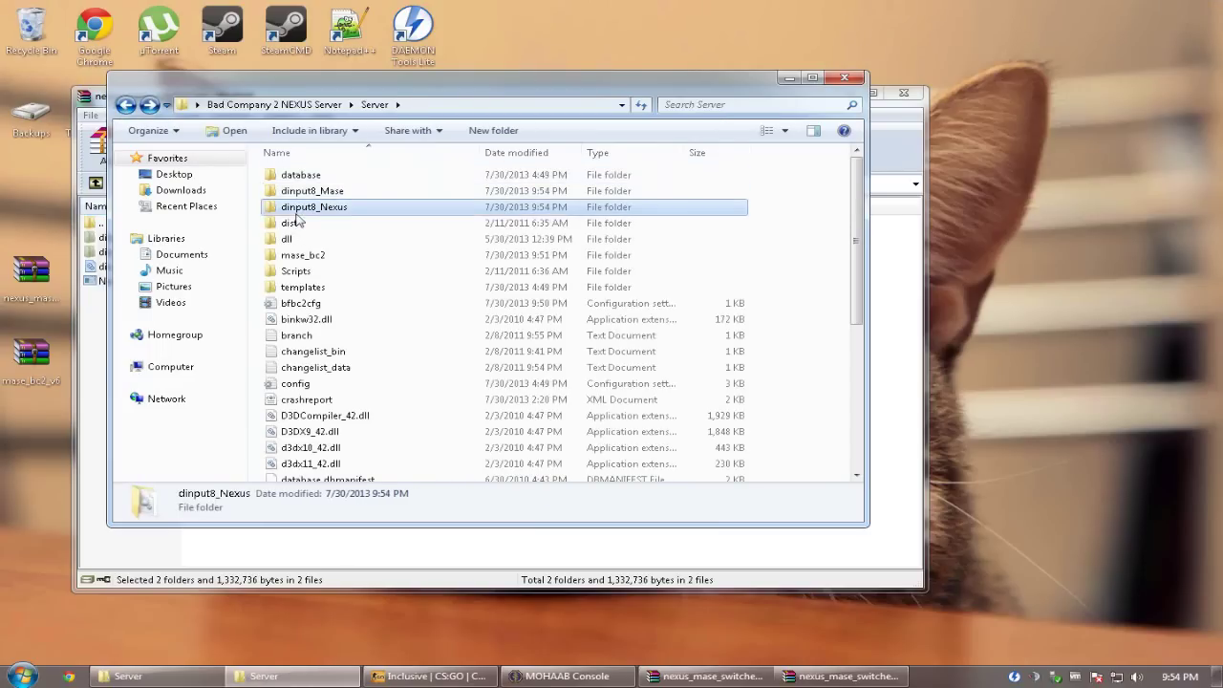
pyautogui.doubleClick(388, 210)
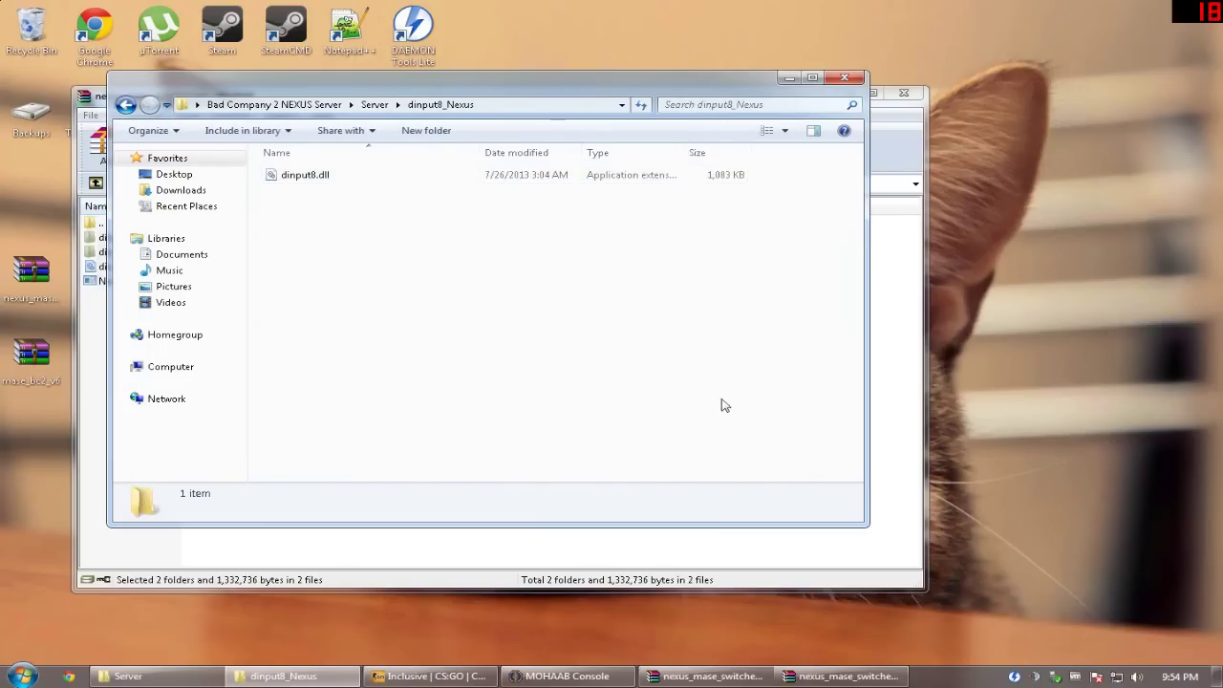
pyautogui.click(125, 104)
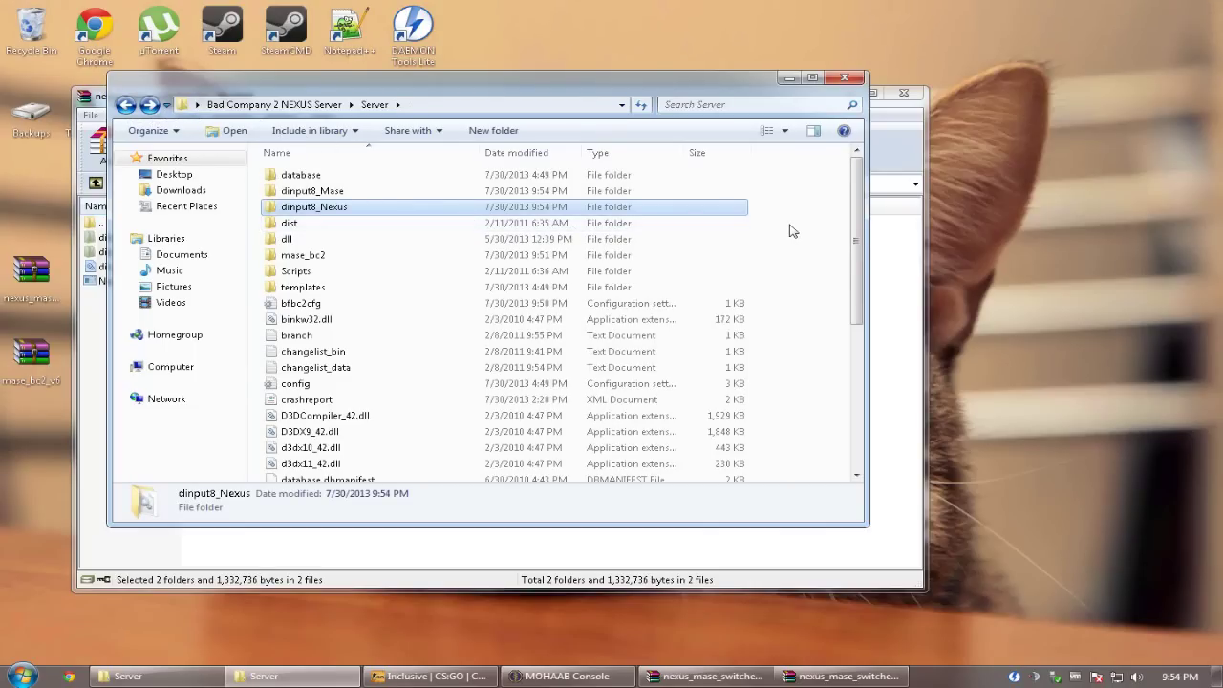
# - Launch Nexus-Mase Switcher SERVER from the Server folder
pyautogui.scroll(-6, 791, 230)
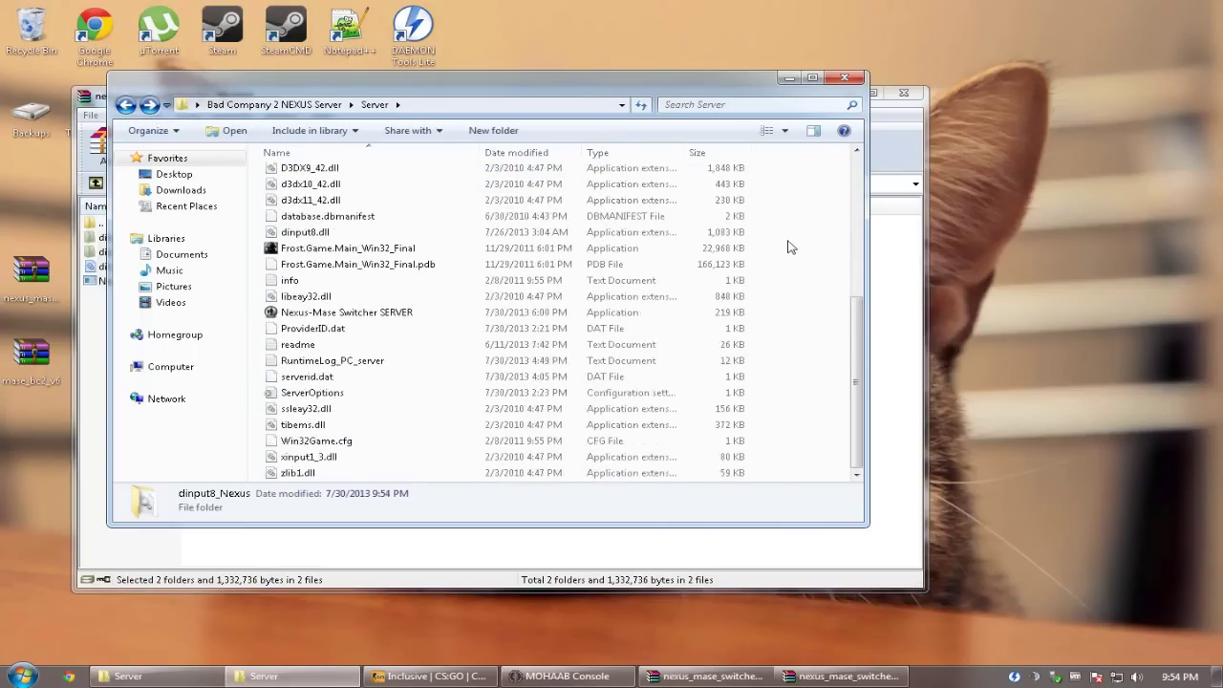
pyautogui.scroll(1, 797, 313)
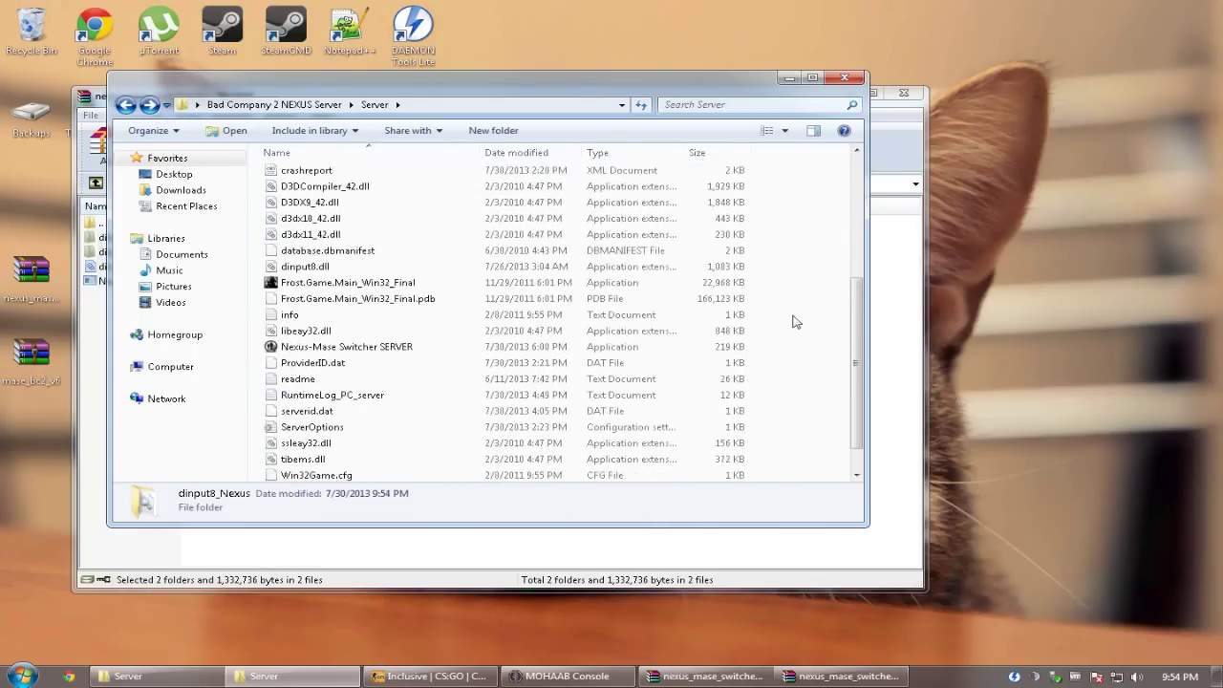
pyautogui.doubleClick(381, 348)
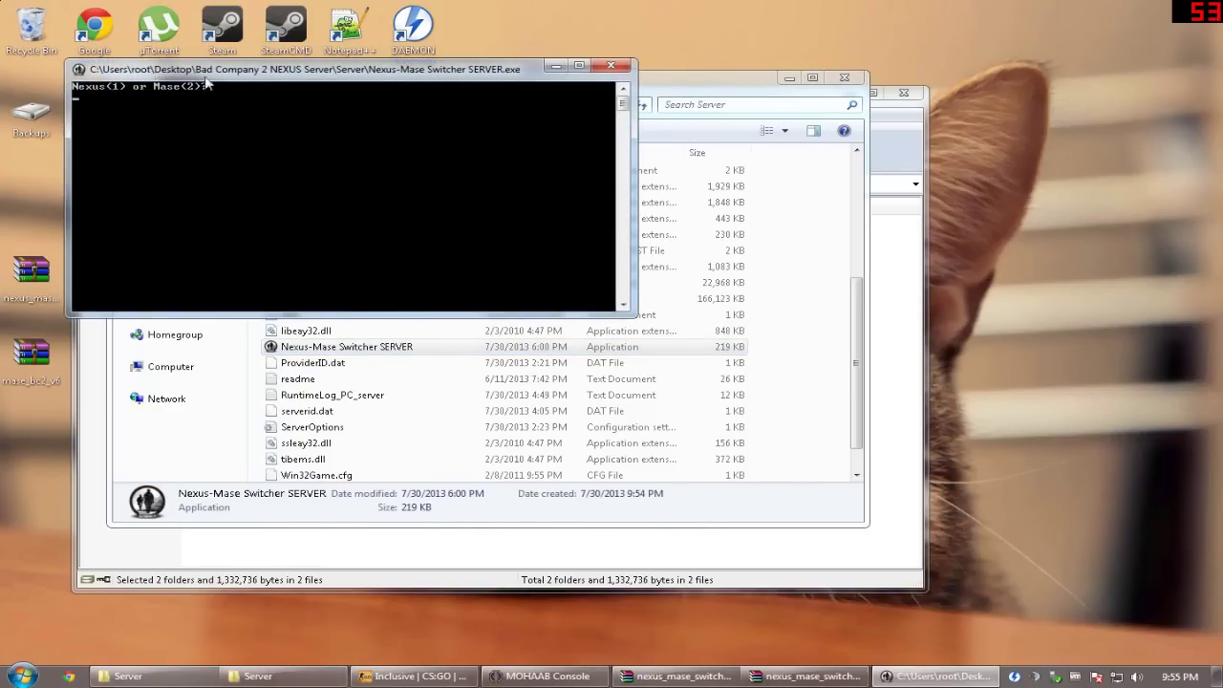
# - Answer 2 for Mase mode, then arrange and minimize the mase_bc2 and BC2 server windows
pyautogui.moveTo(287, 68); pyautogui.dragTo(988, 185)
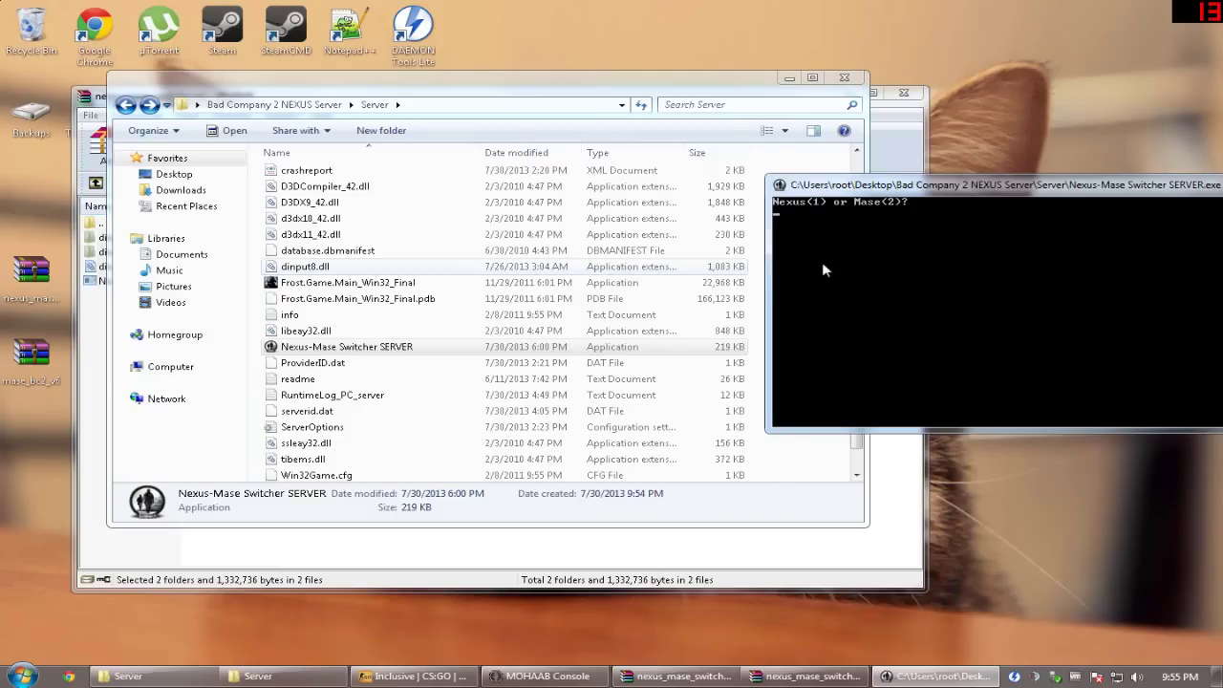
pyautogui.write('2')
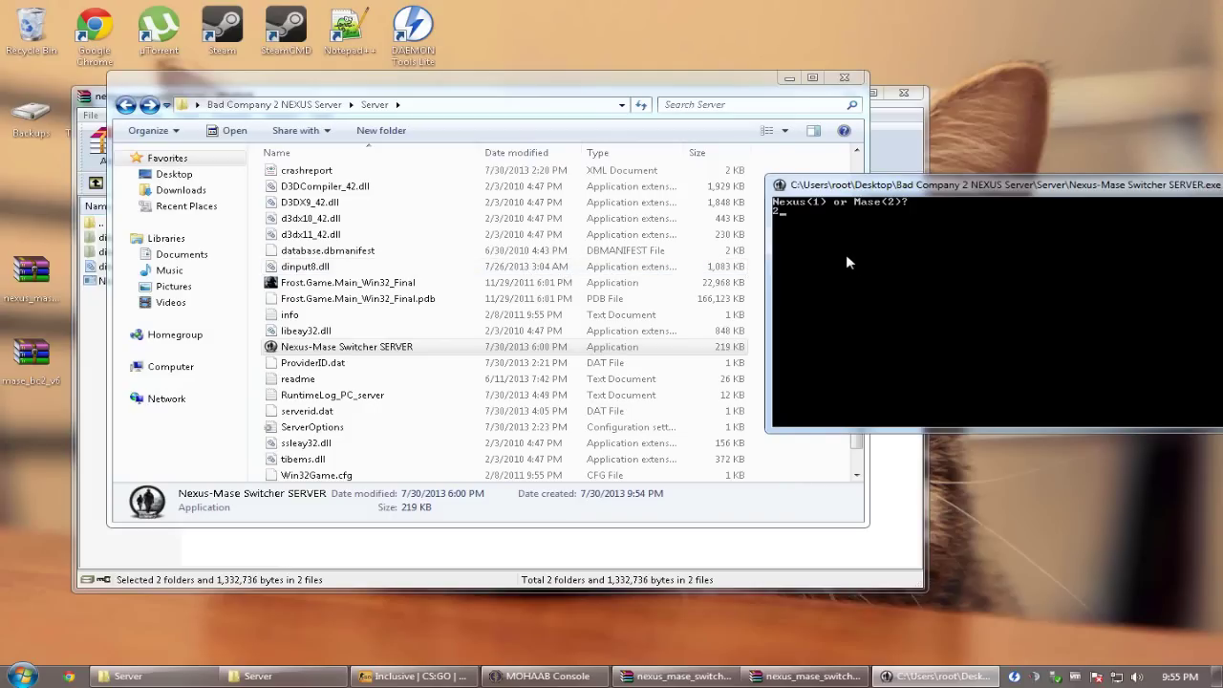
pyautogui.press('Return')
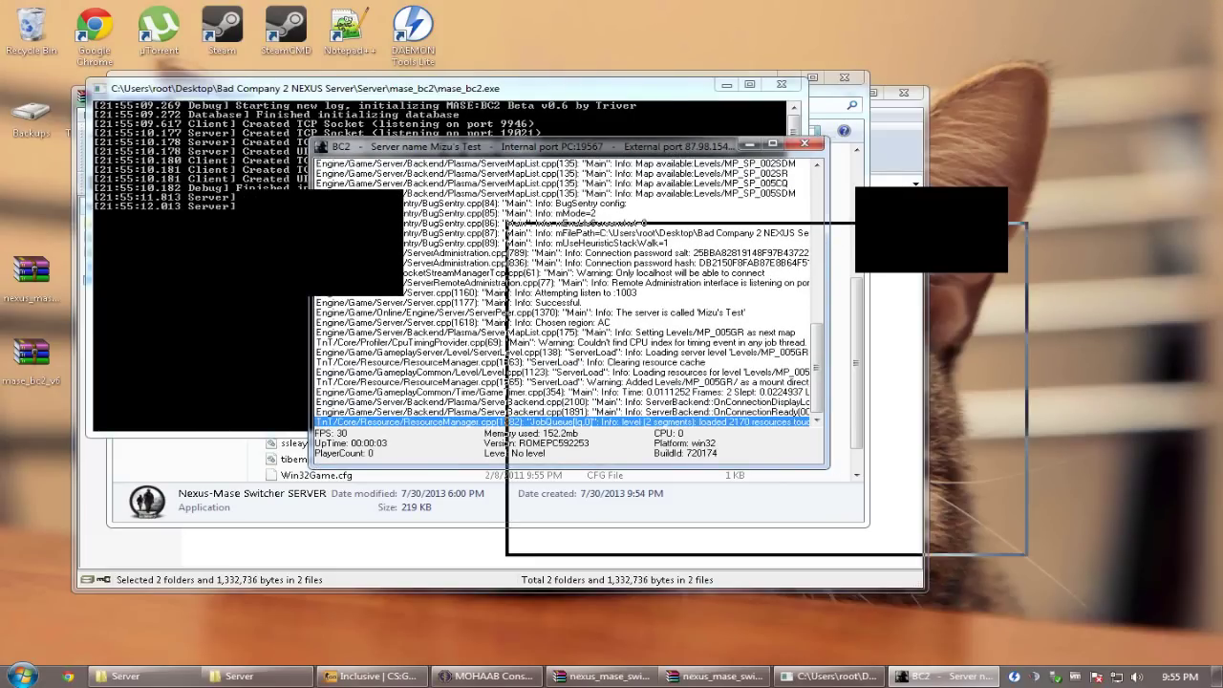
pyautogui.moveTo(535, 147); pyautogui.dragTo(731, 231)
pyautogui.click(409, 142)
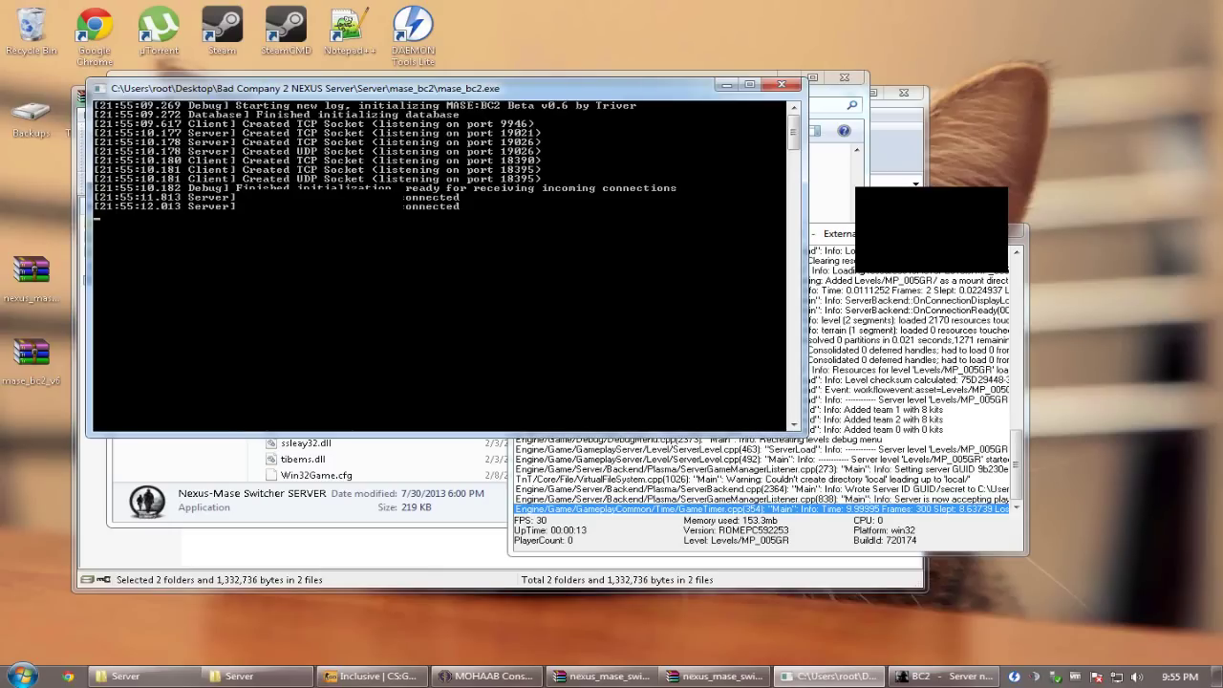
pyautogui.hotkey('alt', 'Tab')
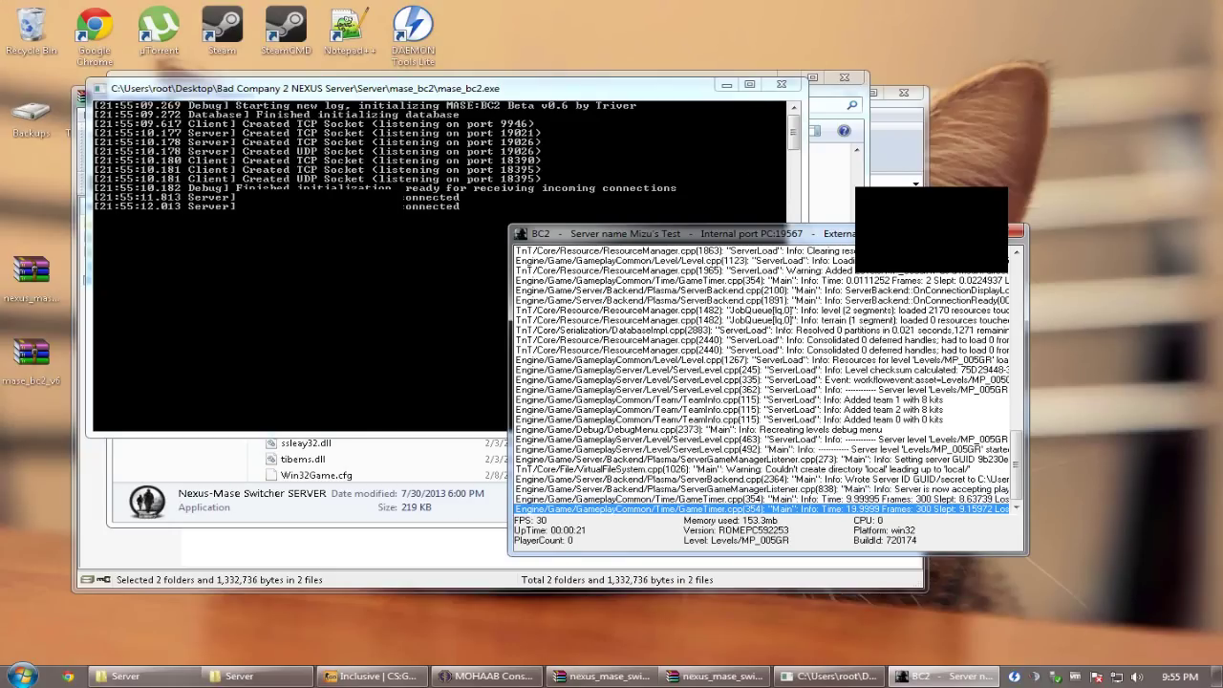
pyautogui.click(726, 85)
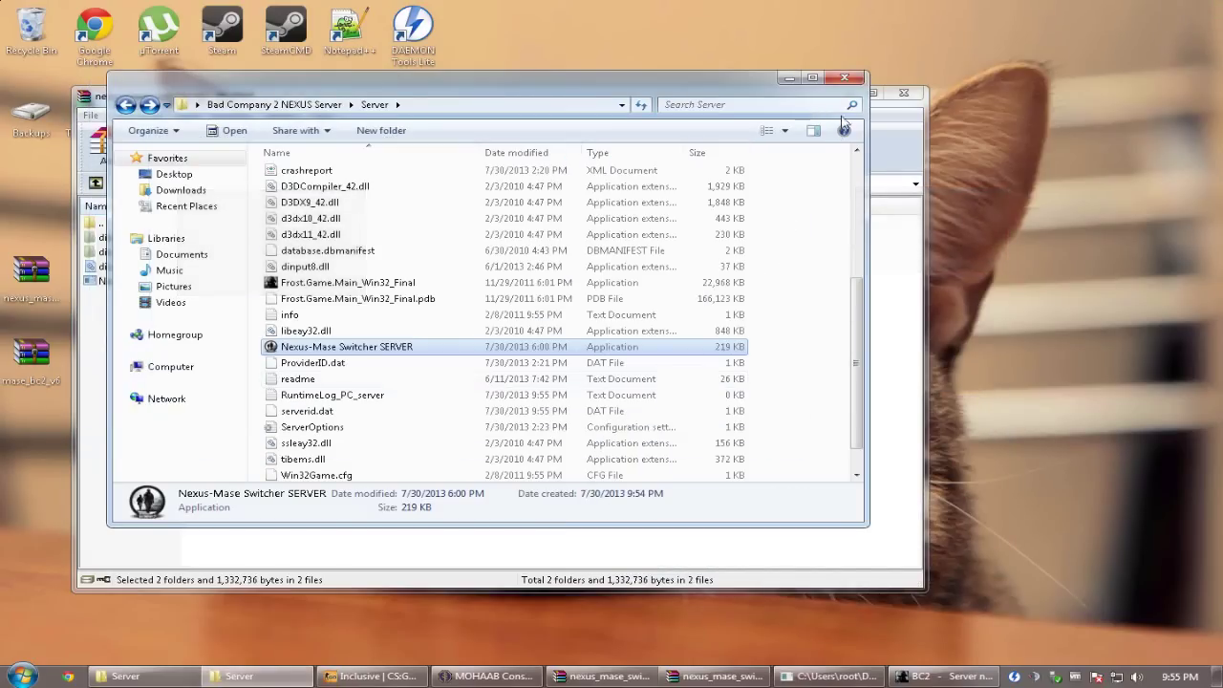
# - Close the Server window and WinRAR, minimize the MaseBC2 folder, and close the mase_bc2_v6 archive
pyautogui.click(843, 77)
pyautogui.click(911, 99)
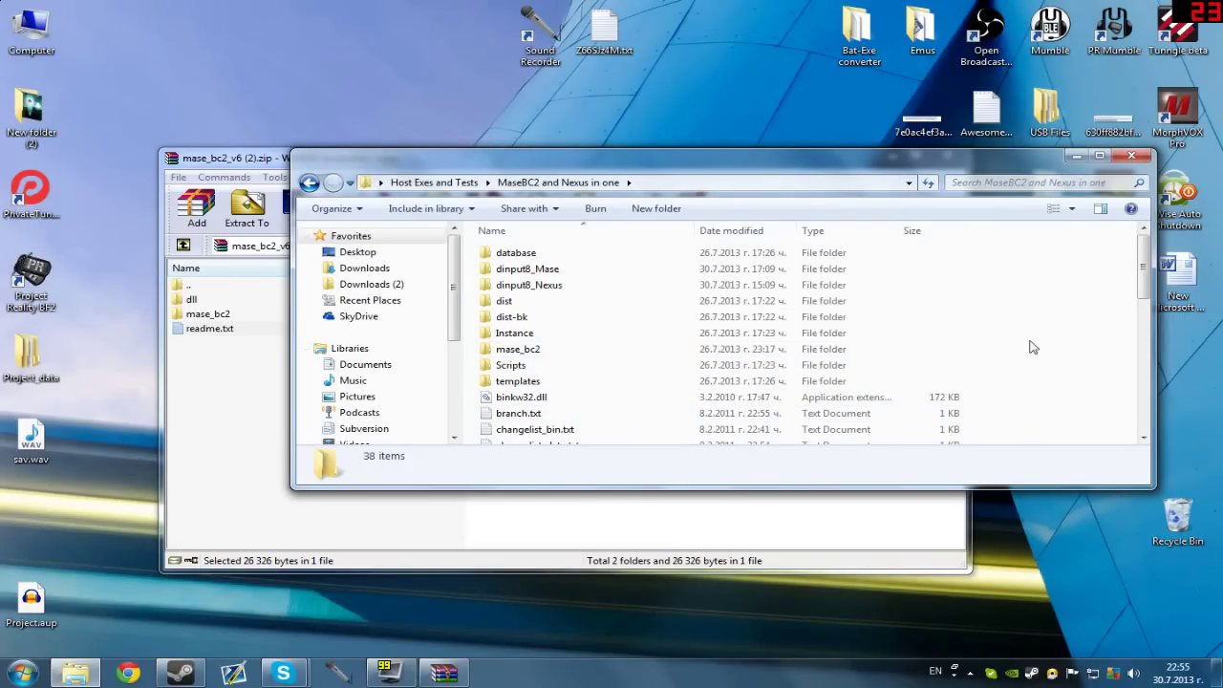
pyautogui.click(1076, 154)
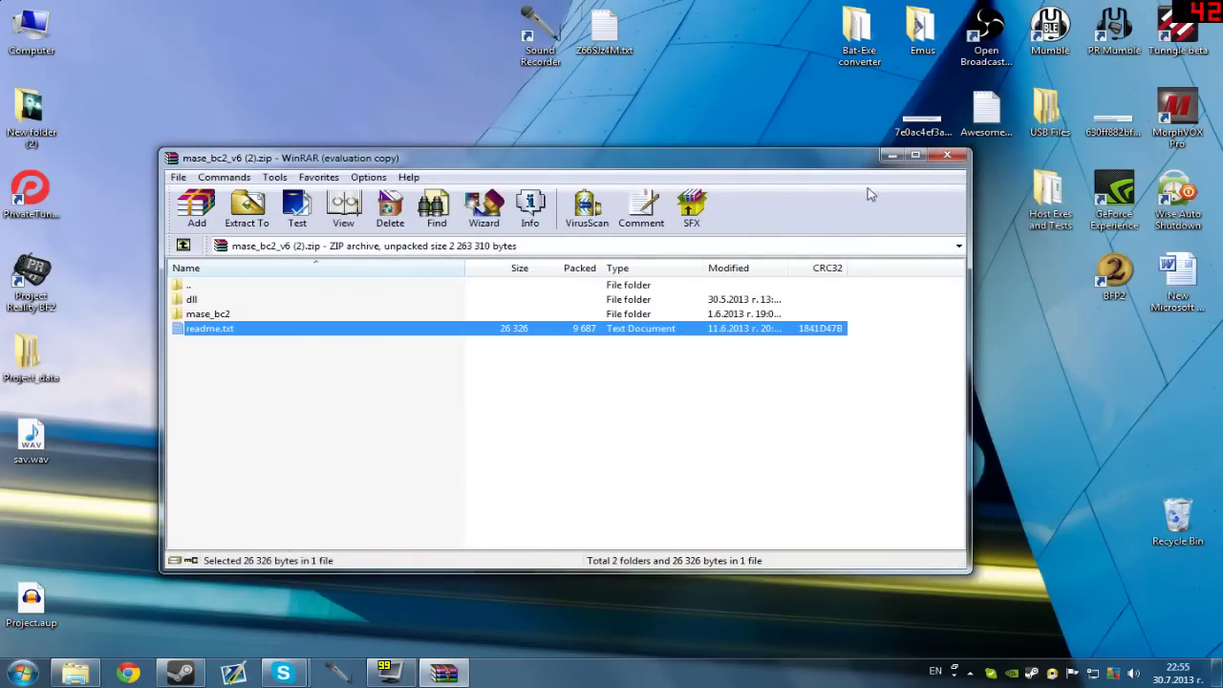
pyautogui.click(947, 159)
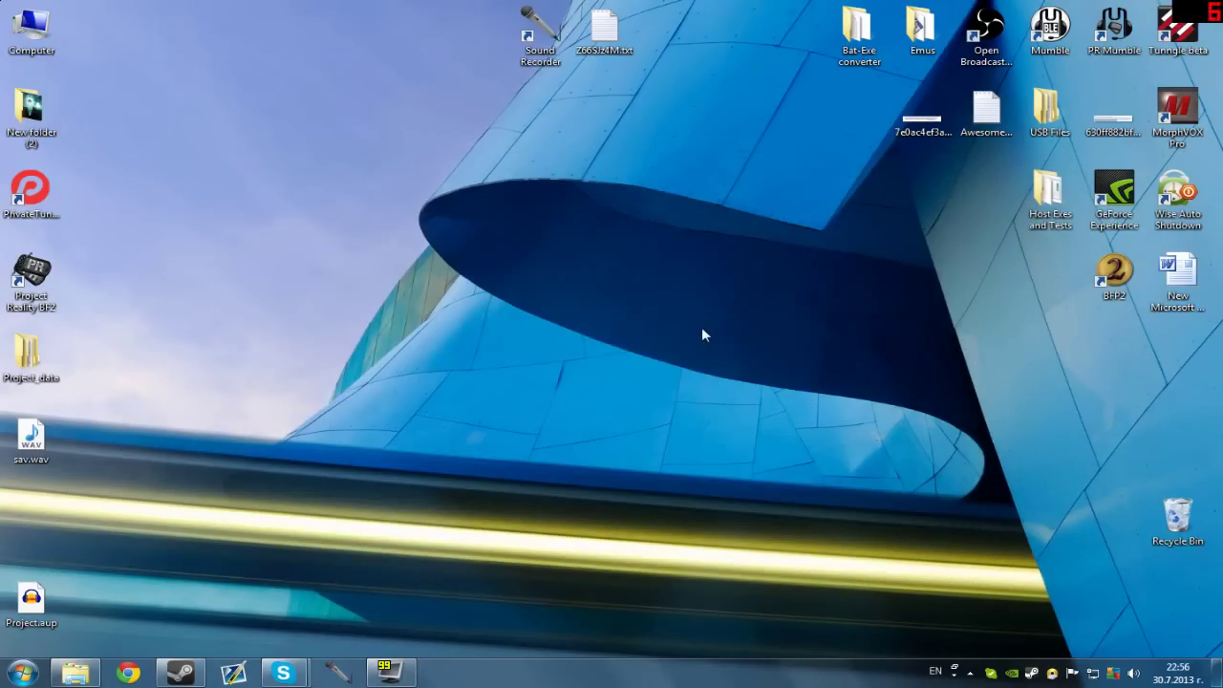
pyautogui.click(76, 673)
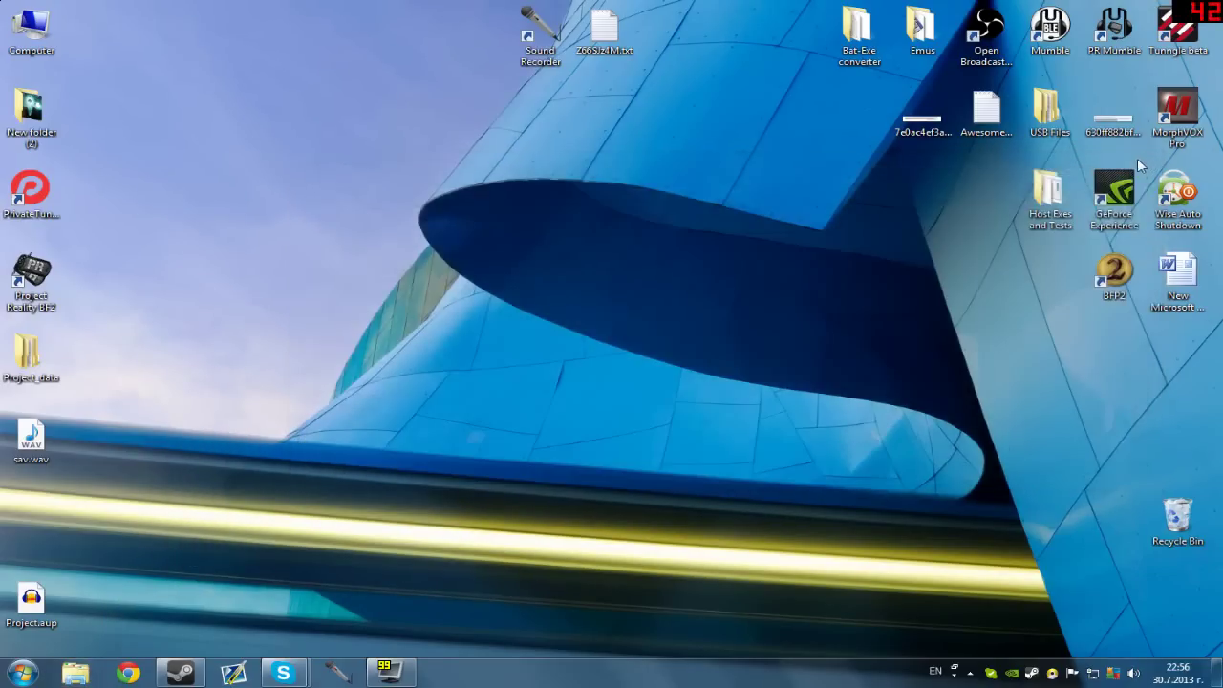
# - Open the Client folder of nexus_mase_switcher.zip from the Host Exes and Tests folder
pyautogui.doubleClick(1049, 196)
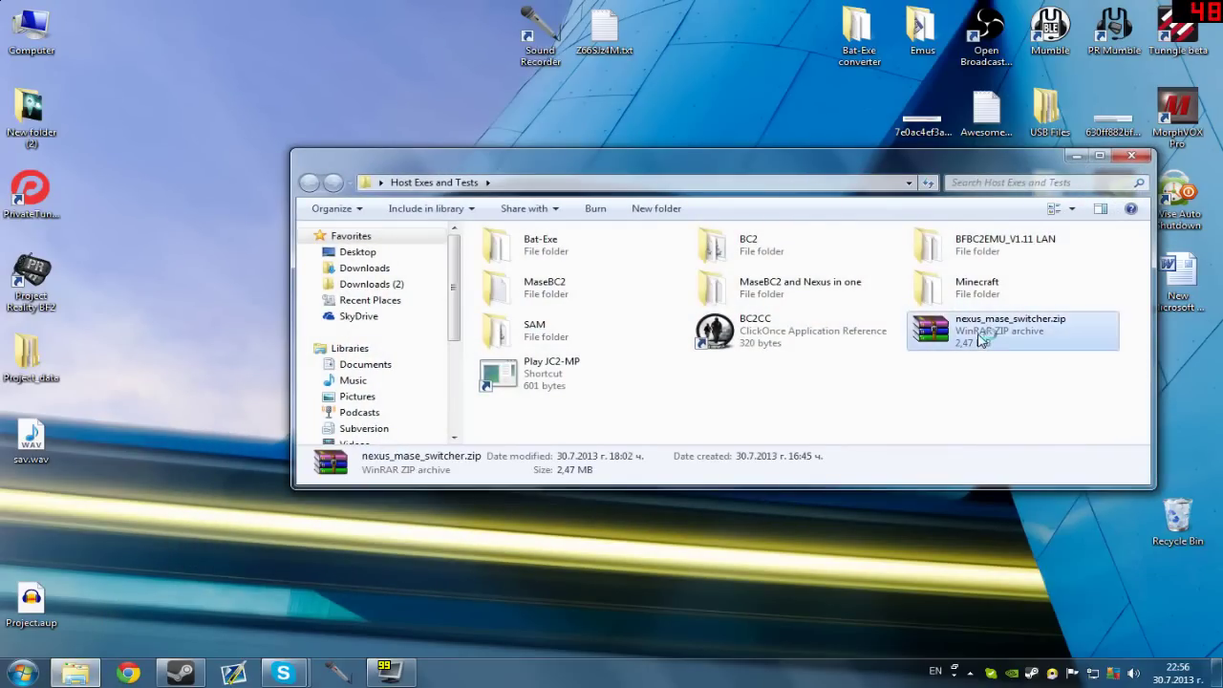
pyautogui.doubleClick(982, 339)
pyautogui.doubleClick(289, 304)
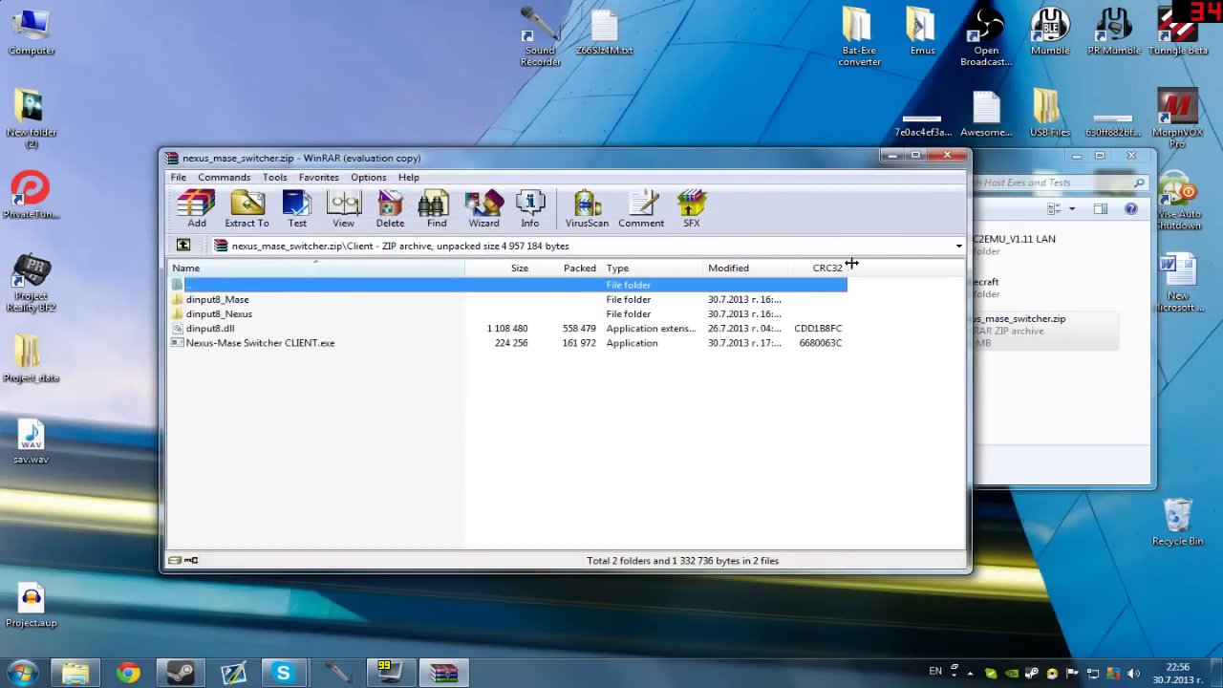
pyautogui.click(691, 300)
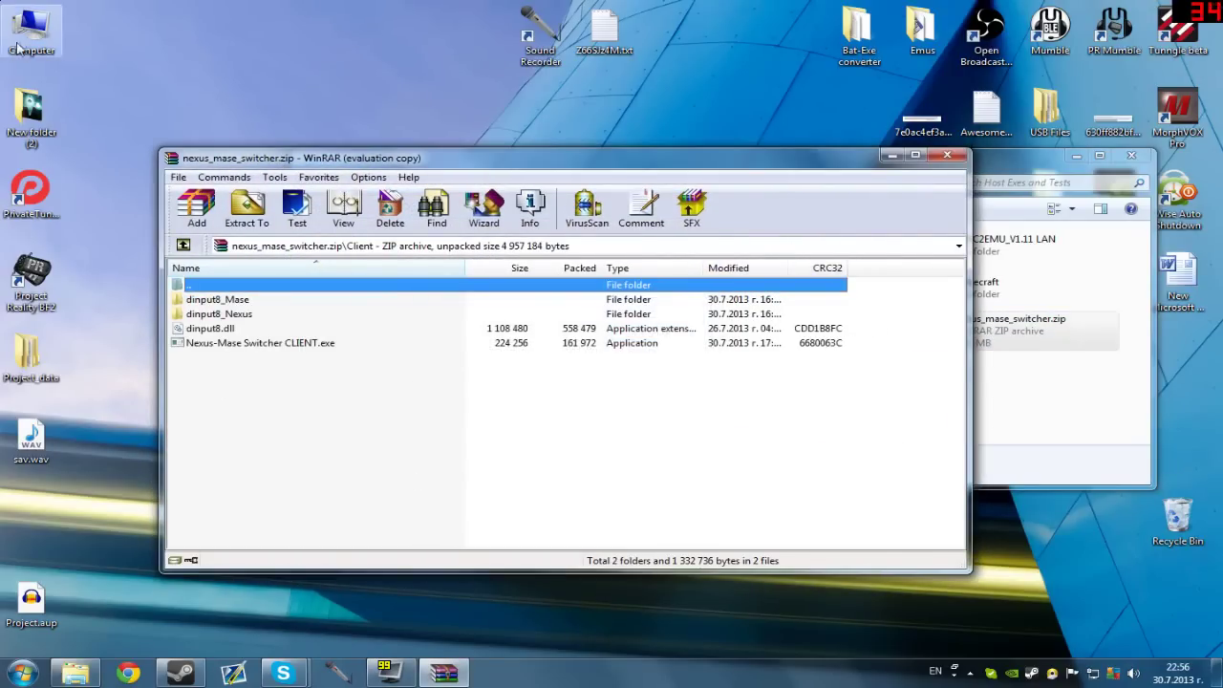
# - Browse to C:\Program Files (x86)\Origin Games\Battlefield Bad Company 2 in Explorer
pyautogui.press('super+e')
pyautogui.doubleClick(632, 300)
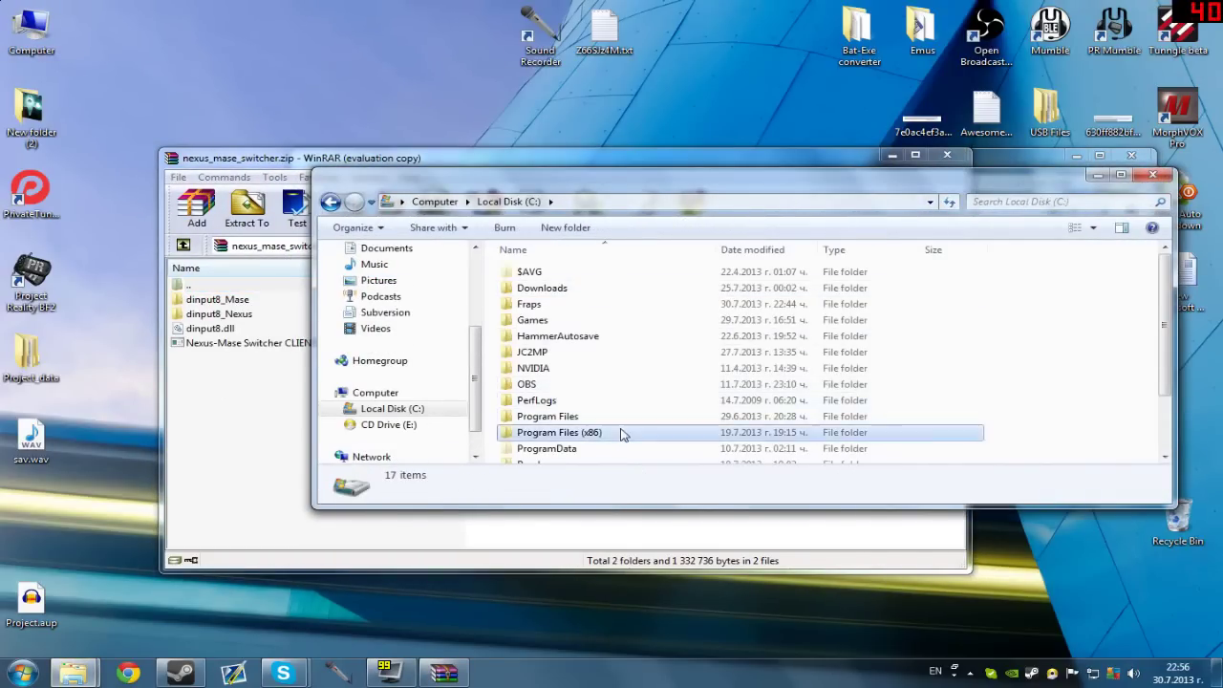
pyautogui.doubleClick(622, 429)
pyautogui.scroll(-2, 617, 422)
pyautogui.scroll(-5, 611, 419)
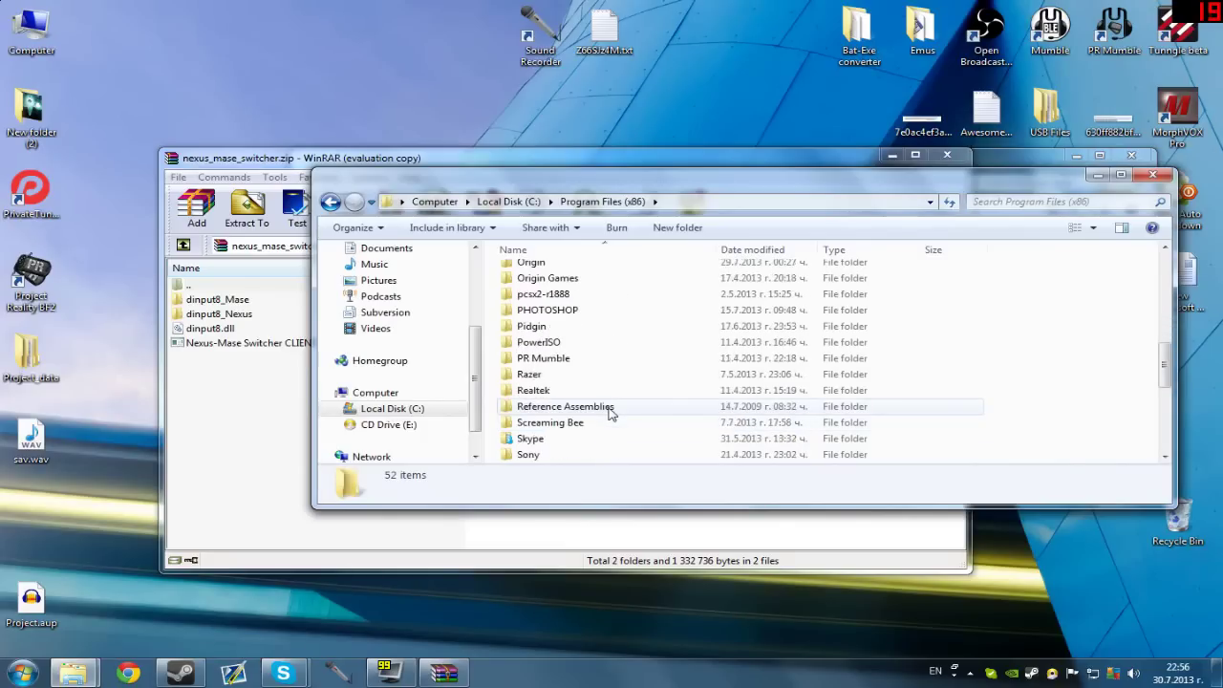
pyautogui.scroll(1, 602, 382)
pyautogui.doubleClick(564, 315)
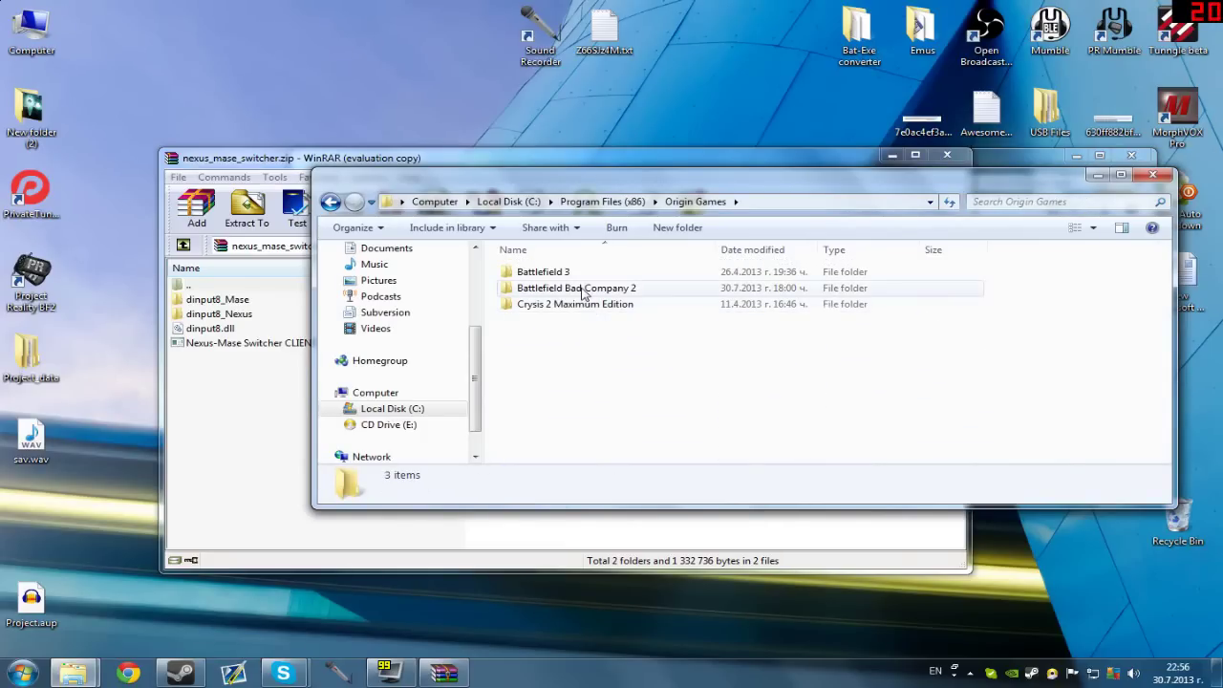
pyautogui.doubleClick(560, 288)
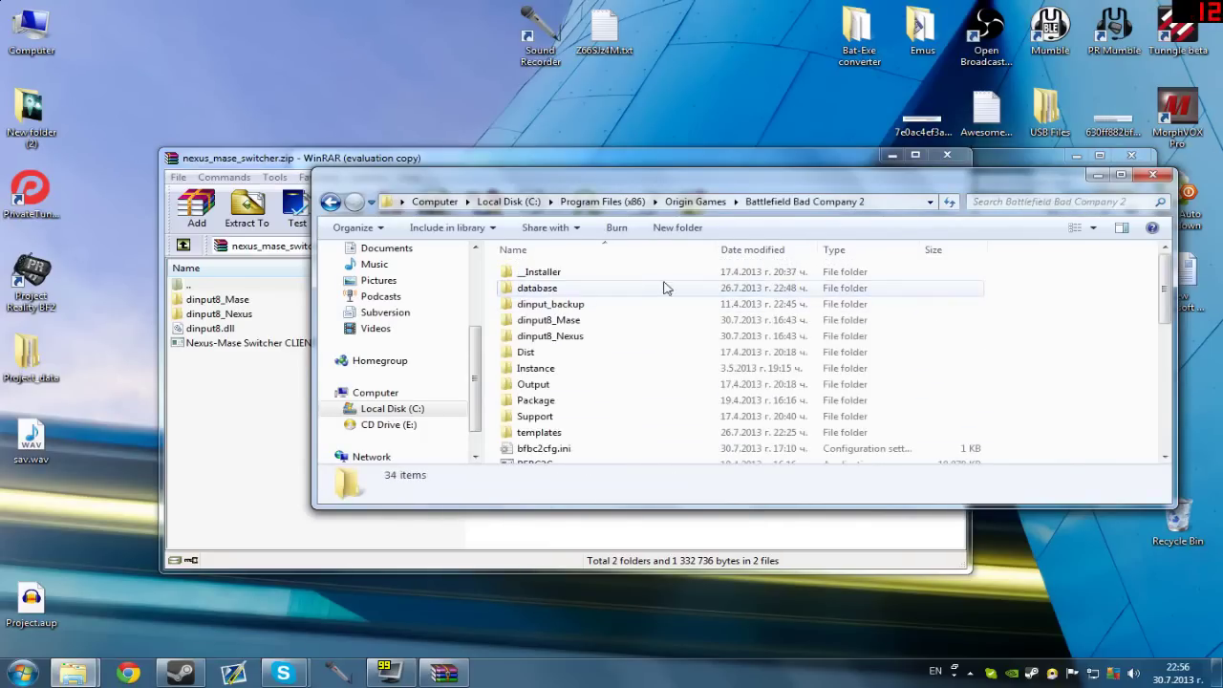
# - Move all Client entries into the game folder, replacing existing files and merging dinput8_Mase
pyautogui.click(277, 399)
pyautogui.hotkey('ctrl', 'a')
pyautogui.moveTo(341, 354); pyautogui.dragTo(1052, 352)
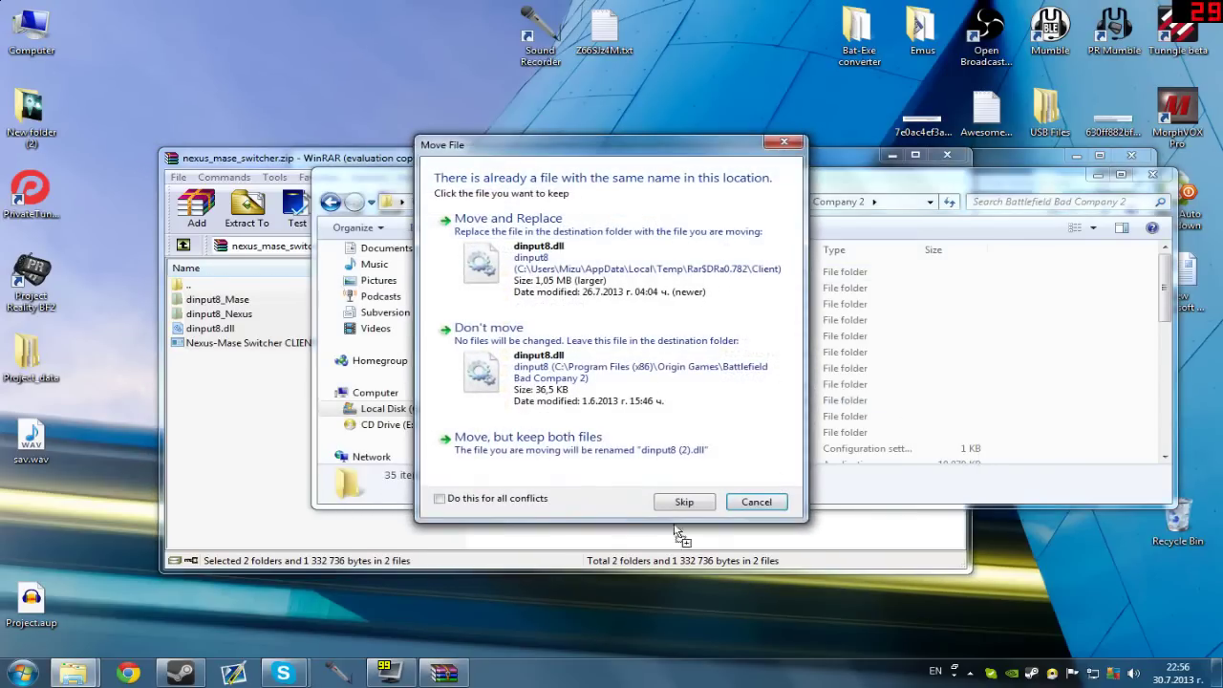
pyautogui.click(659, 247)
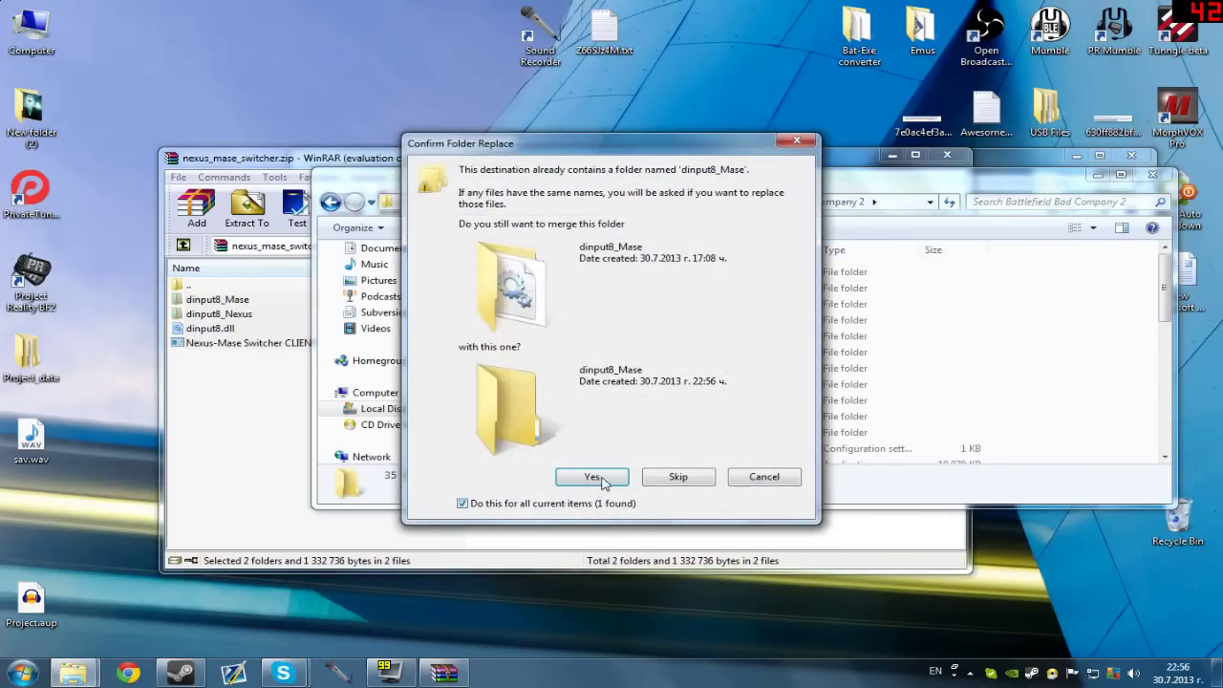
pyautogui.click(600, 480)
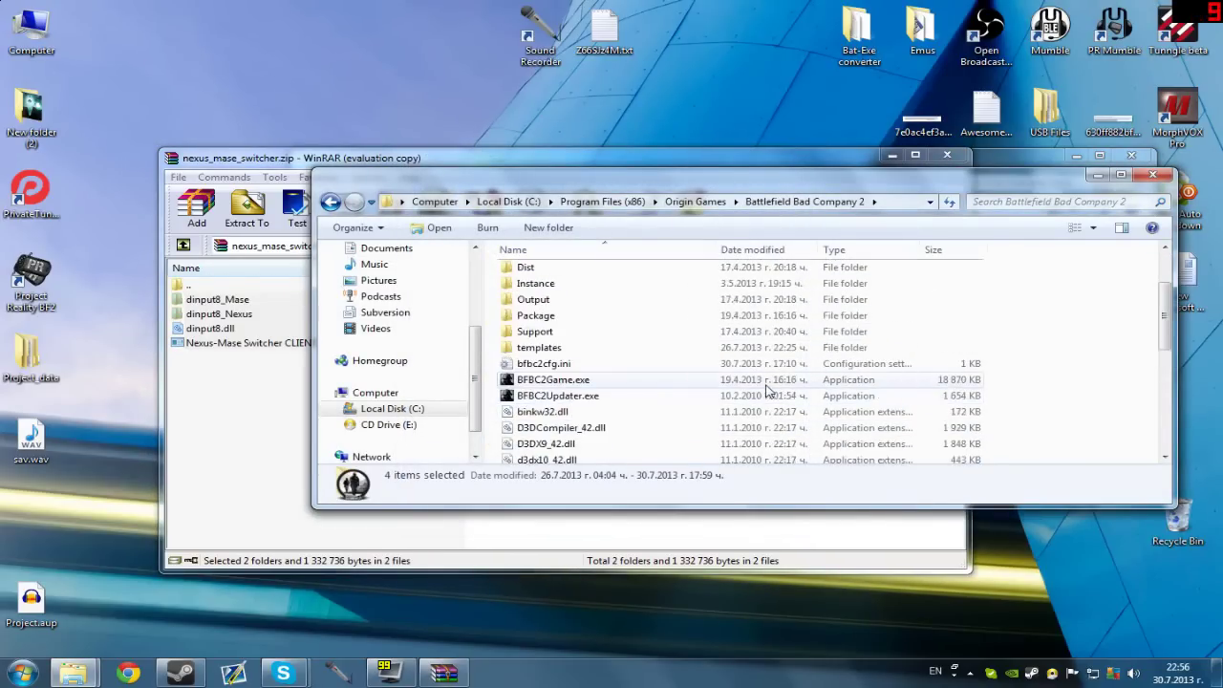
# - Delete the old Nexus-Mase _CLIENT.exe from the Battlefield Bad Company 2 folder
pyautogui.scroll(6, 585, 328)
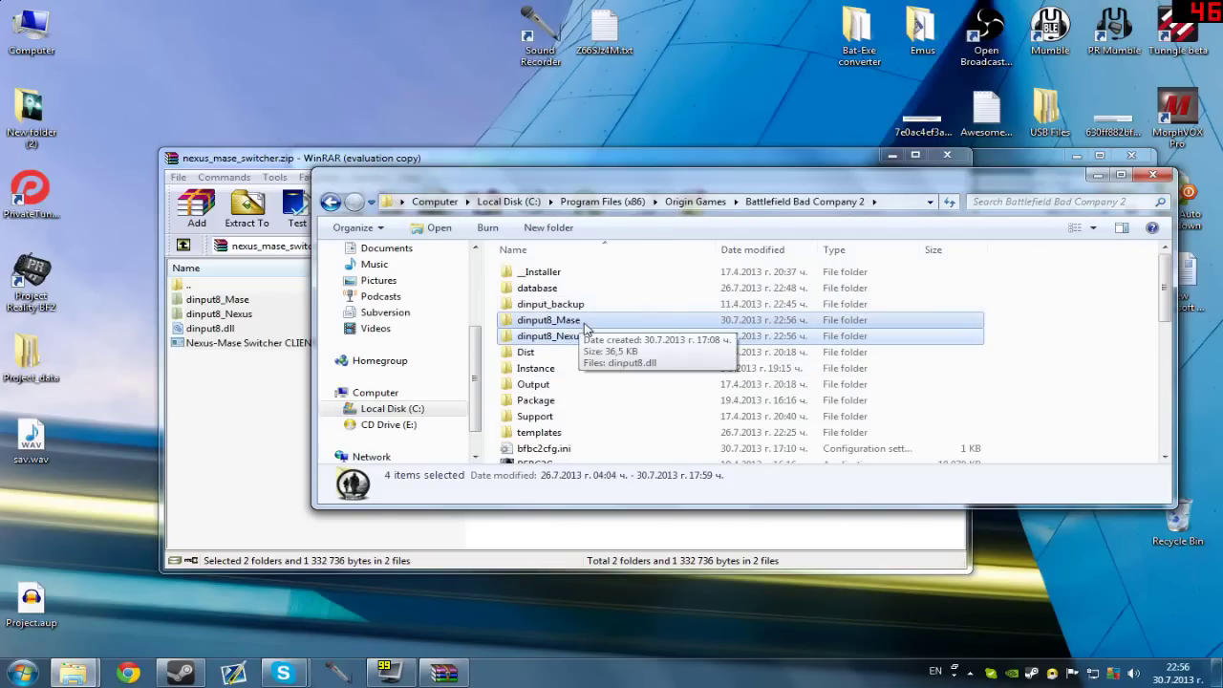
pyautogui.click(1080, 365)
pyautogui.scroll(-4, 1080, 365)
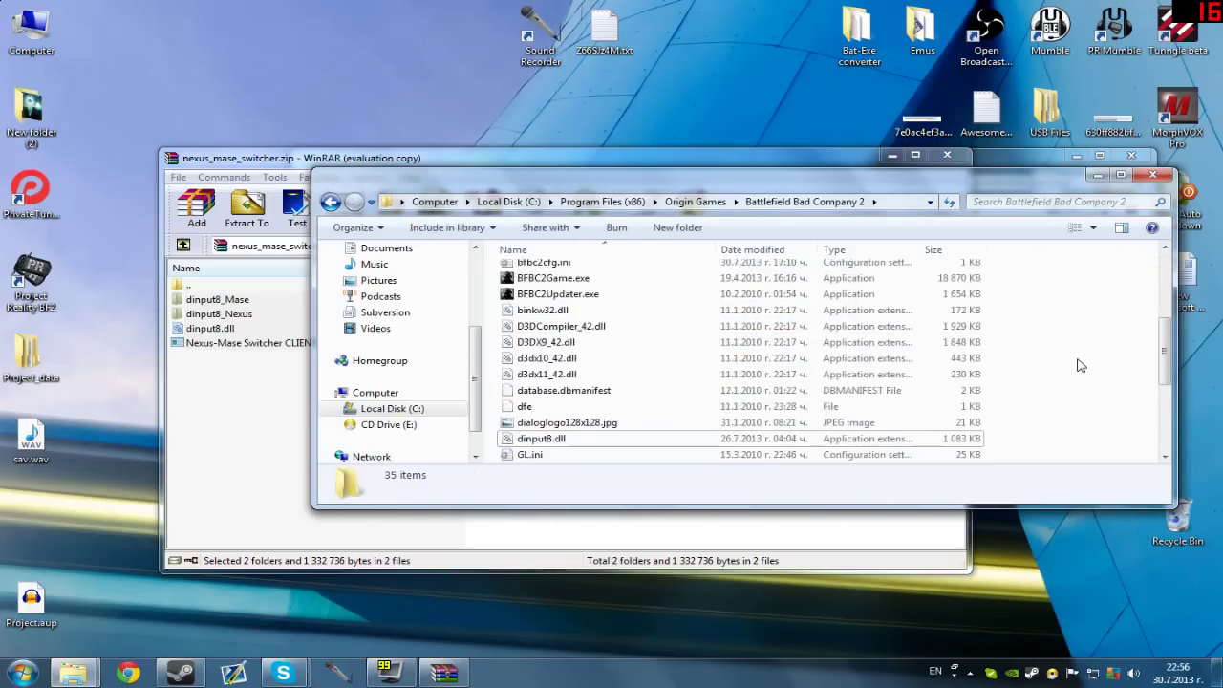
pyautogui.scroll(-1, 1080, 365)
pyautogui.scroll(2, 677, 372)
pyautogui.scroll(-4, 671, 375)
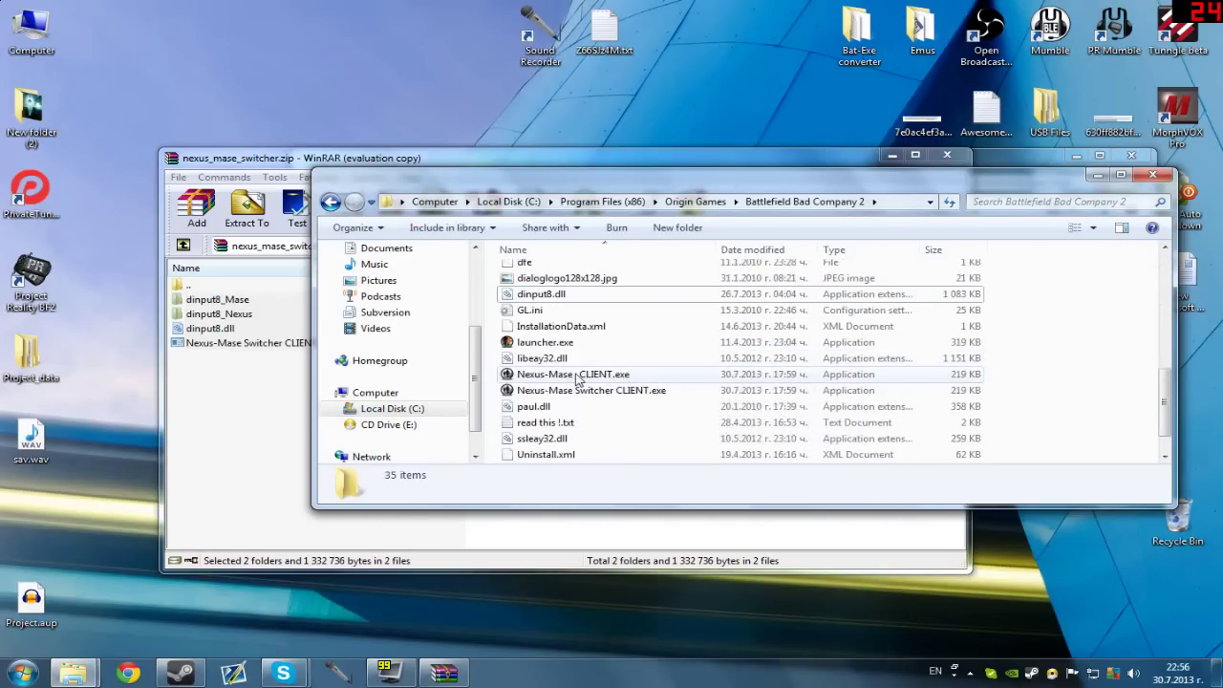
pyautogui.click(655, 381)
pyautogui.press('Delete')
pyautogui.press('Return')
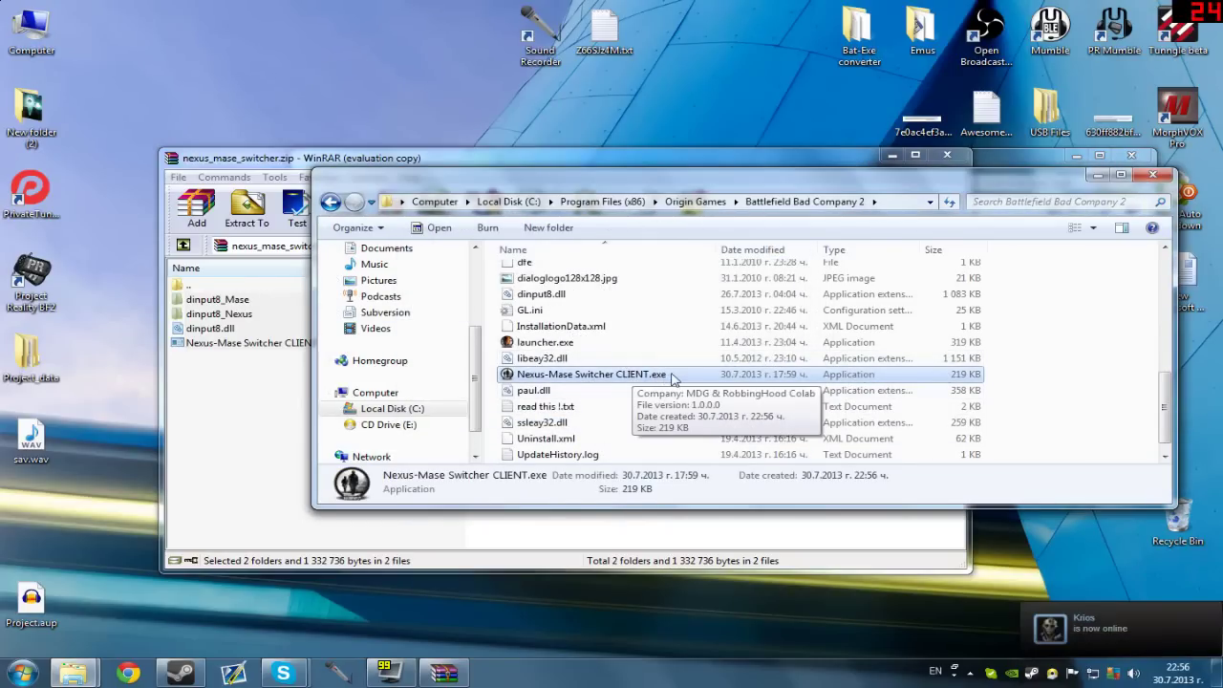
# - Reposition the game folder window and browse the archive's dinput8_Mase folder
pyautogui.scroll(3, 640, 363)
pyautogui.scroll(2, 628, 350)
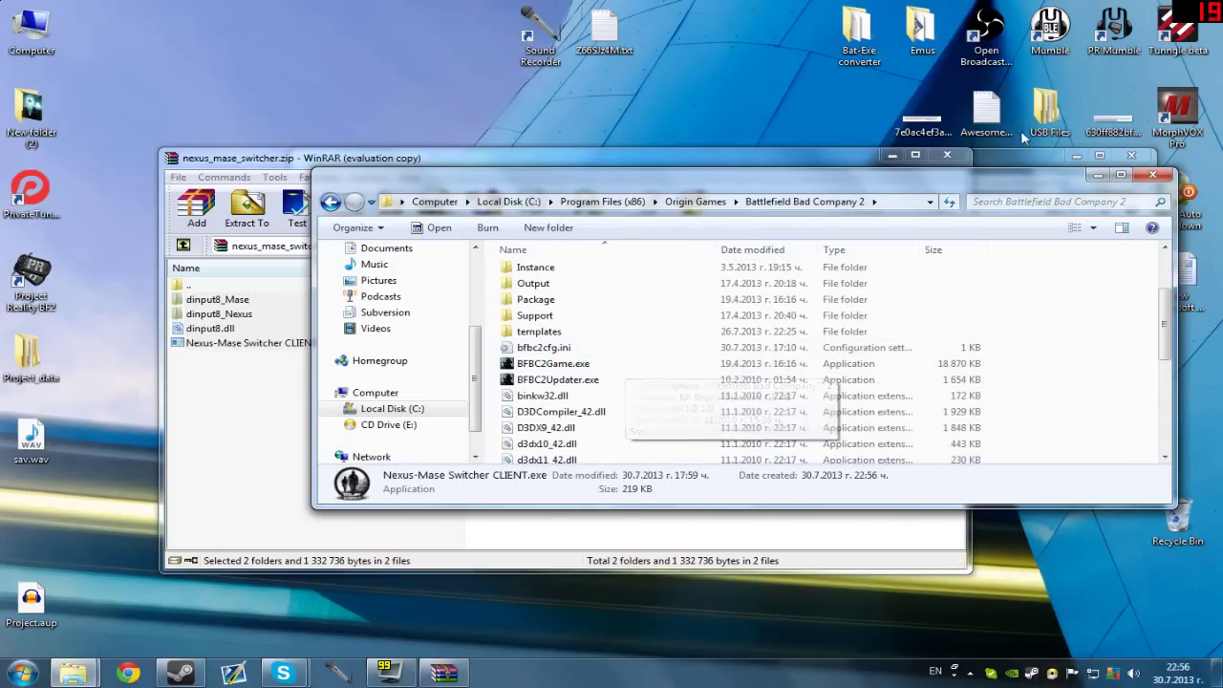
pyautogui.scroll(-3, 1067, 418)
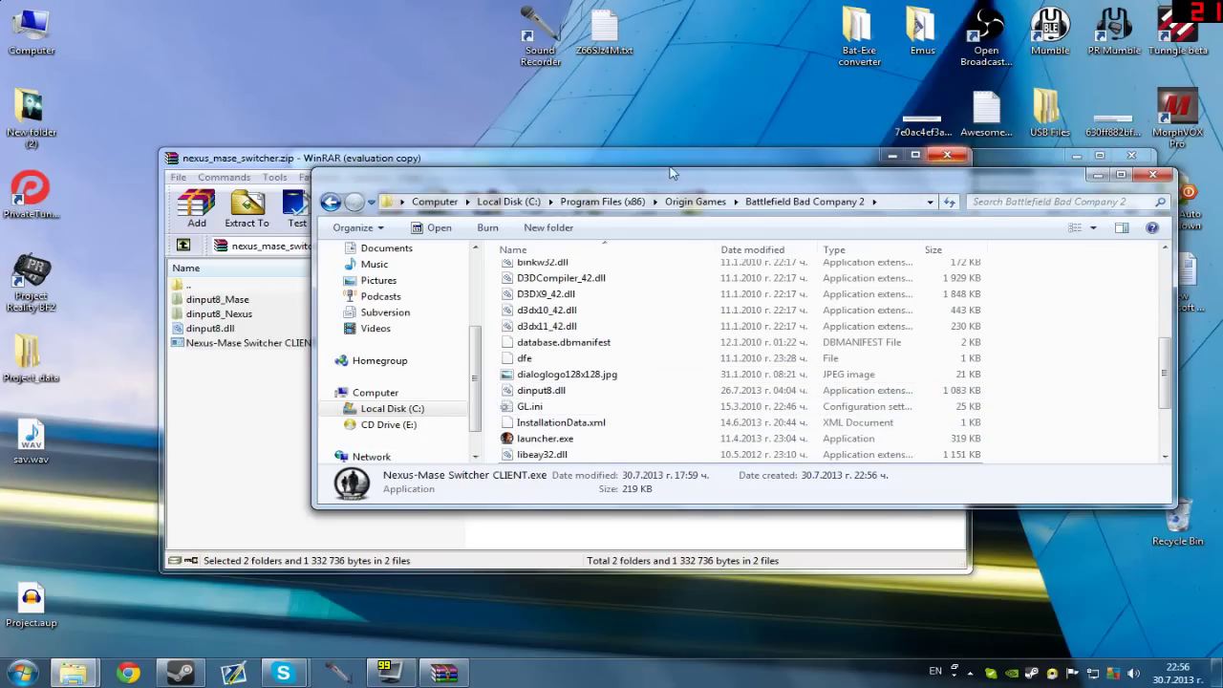
pyautogui.moveTo(669, 174); pyautogui.dragTo(629, 222)
pyautogui.click(176, 286)
pyautogui.doubleClick(192, 299)
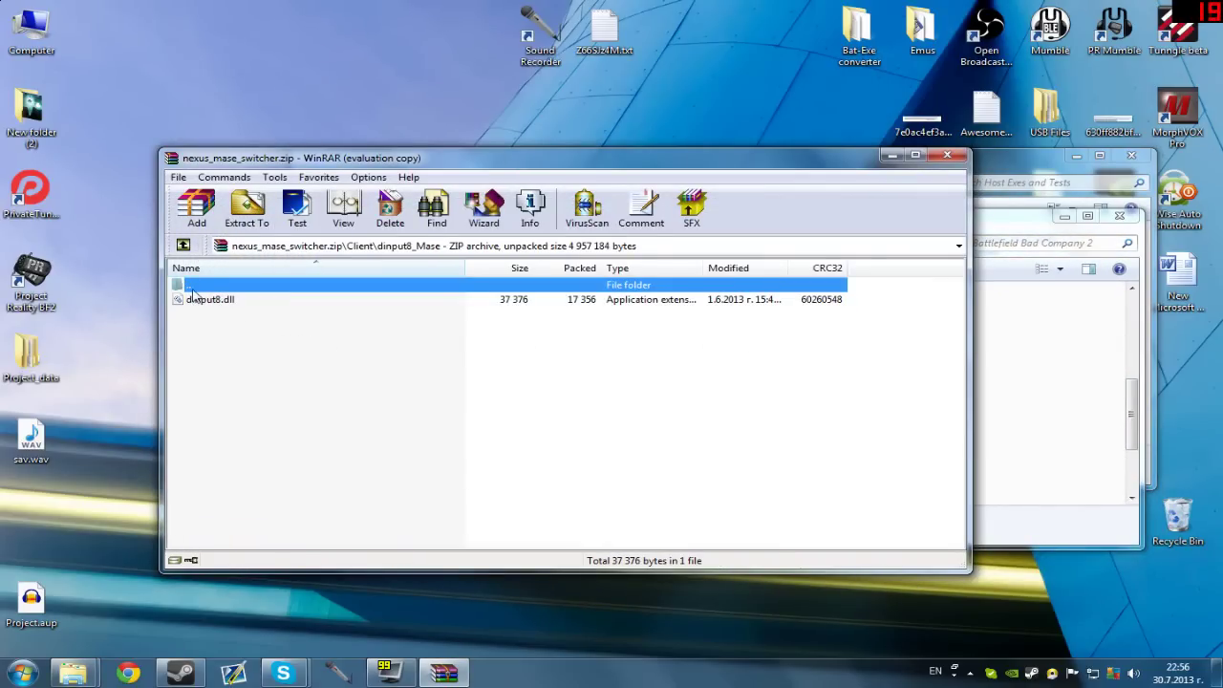
pyautogui.doubleClick(192, 287)
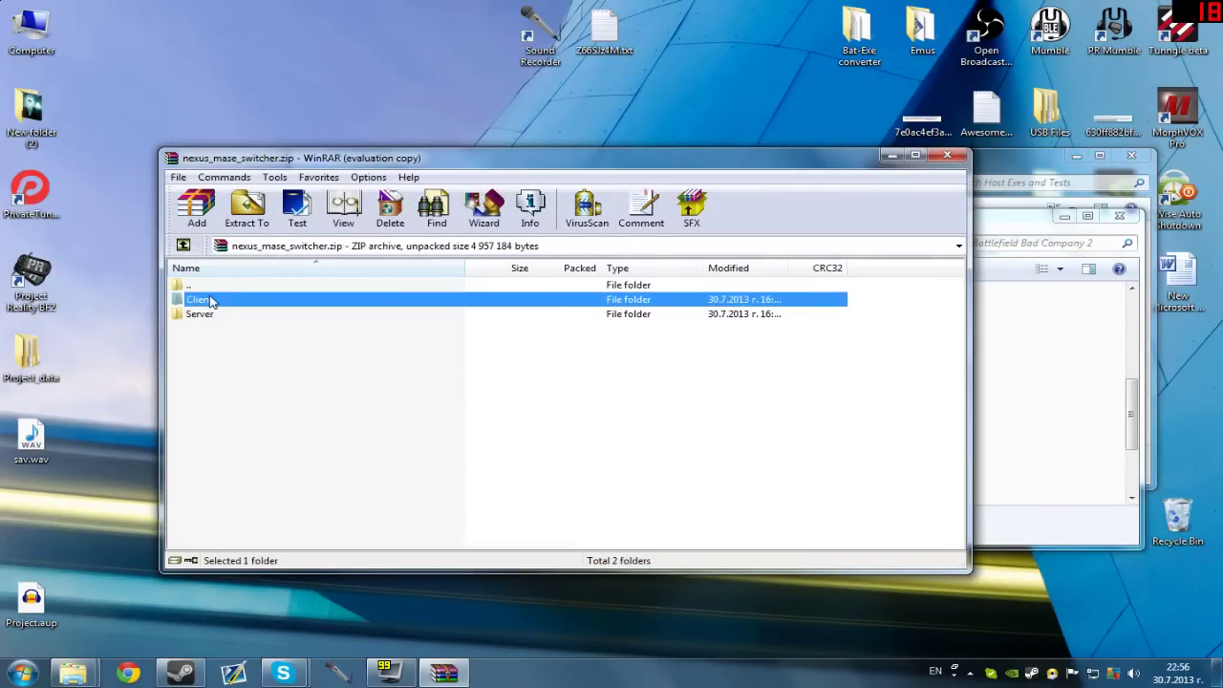
# - Browse the archive's Server folder, then close the switcher archive
pyautogui.click(1008, 374)
pyautogui.click(209, 315)
pyautogui.doubleClick(209, 315)
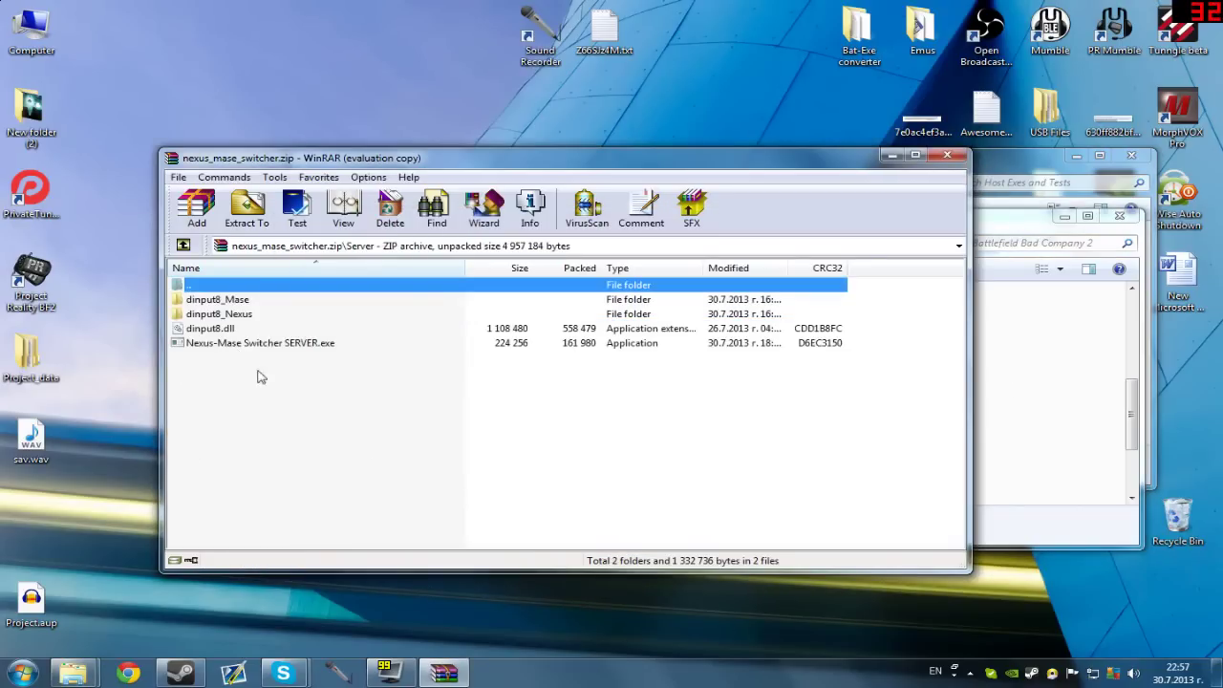
pyautogui.doubleClick(509, 289)
pyautogui.click(951, 156)
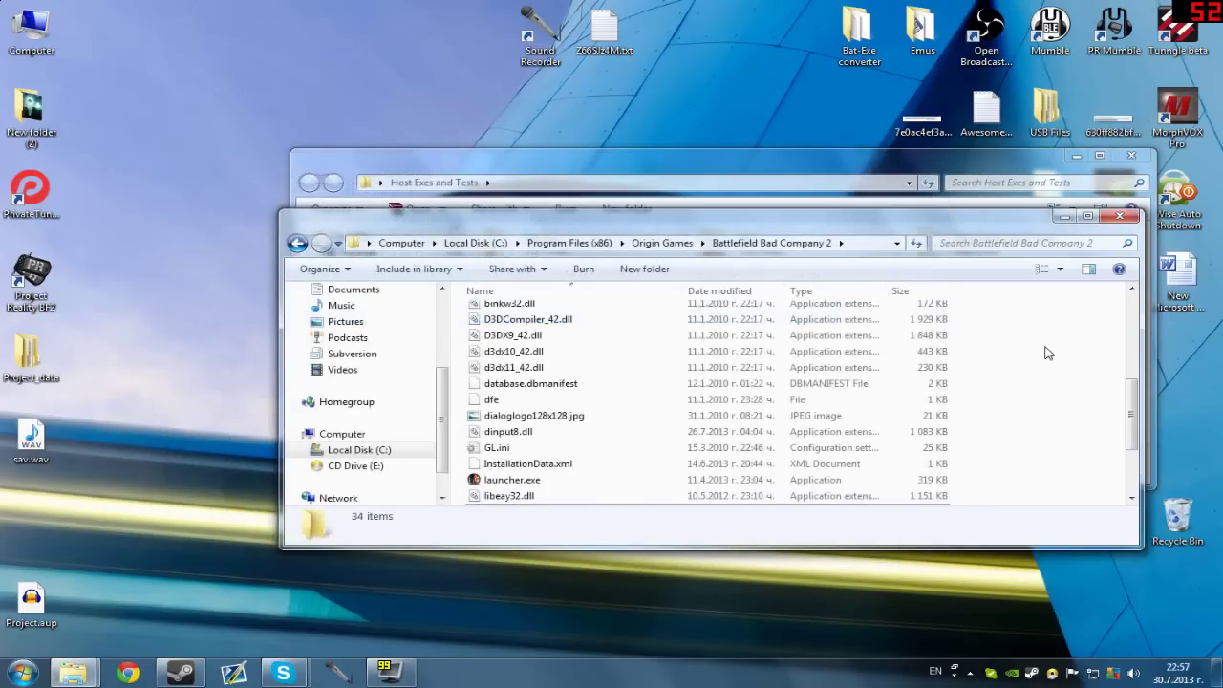
pyautogui.scroll(-1, 669, 449)
pyautogui.scroll(4, 656, 446)
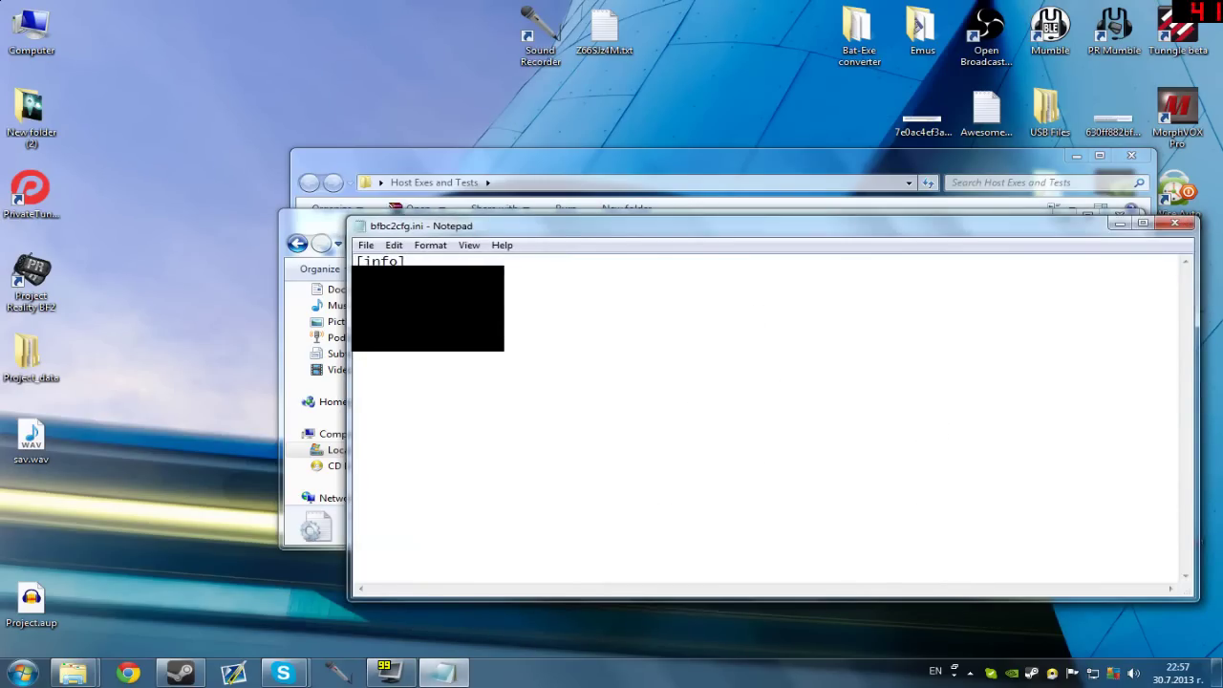
pyautogui.click(1173, 225)
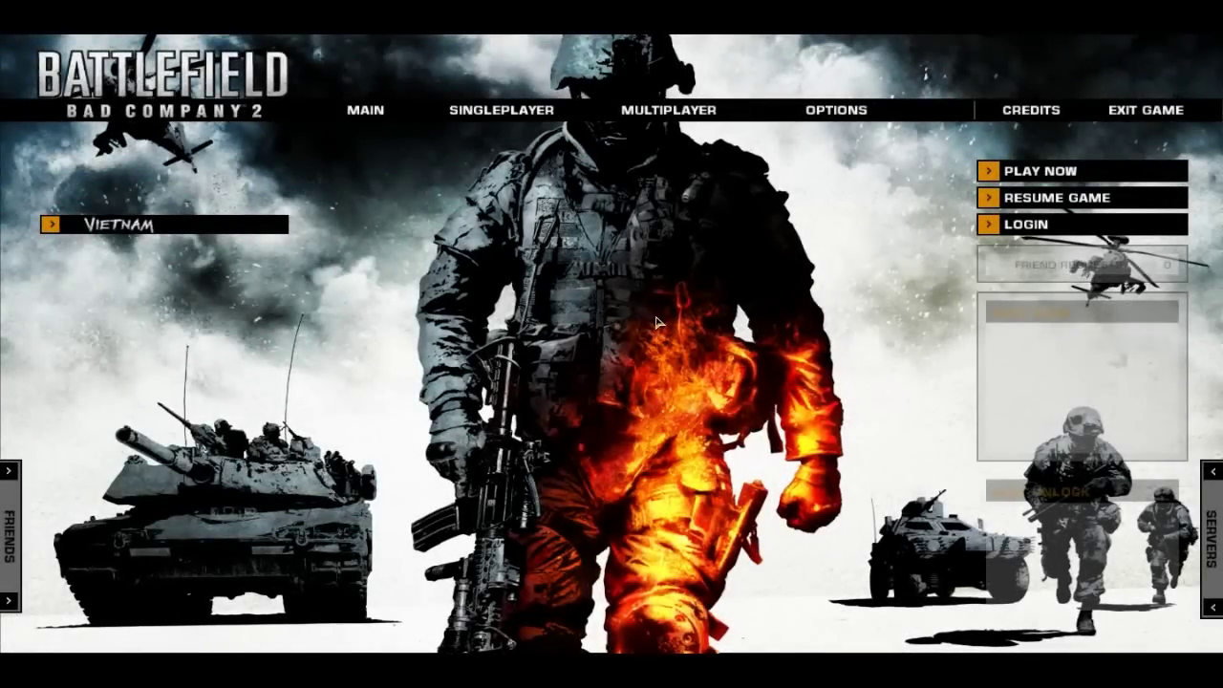
# - Open the EA ACCOUNT login dialog from the game's main menu
pyautogui.click(987, 228)
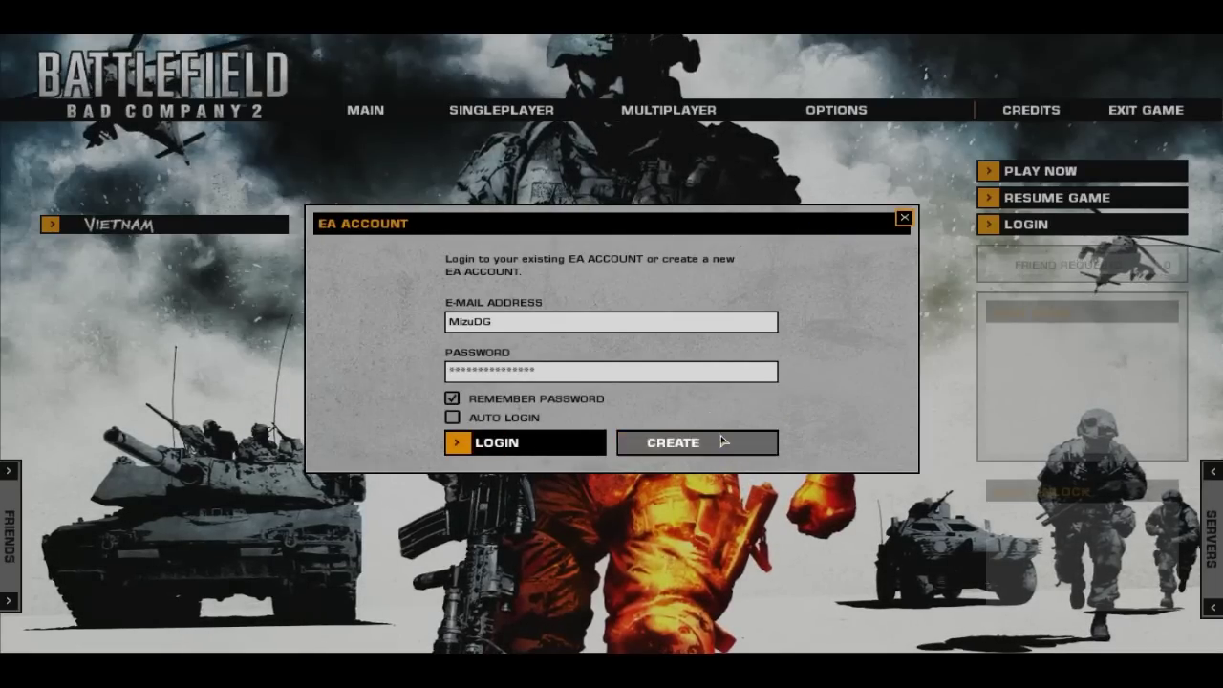
# - Start a new EA account with Slovakia as the country and accept the terms
pyautogui.press('Escape')
pyautogui.click(631, 315)
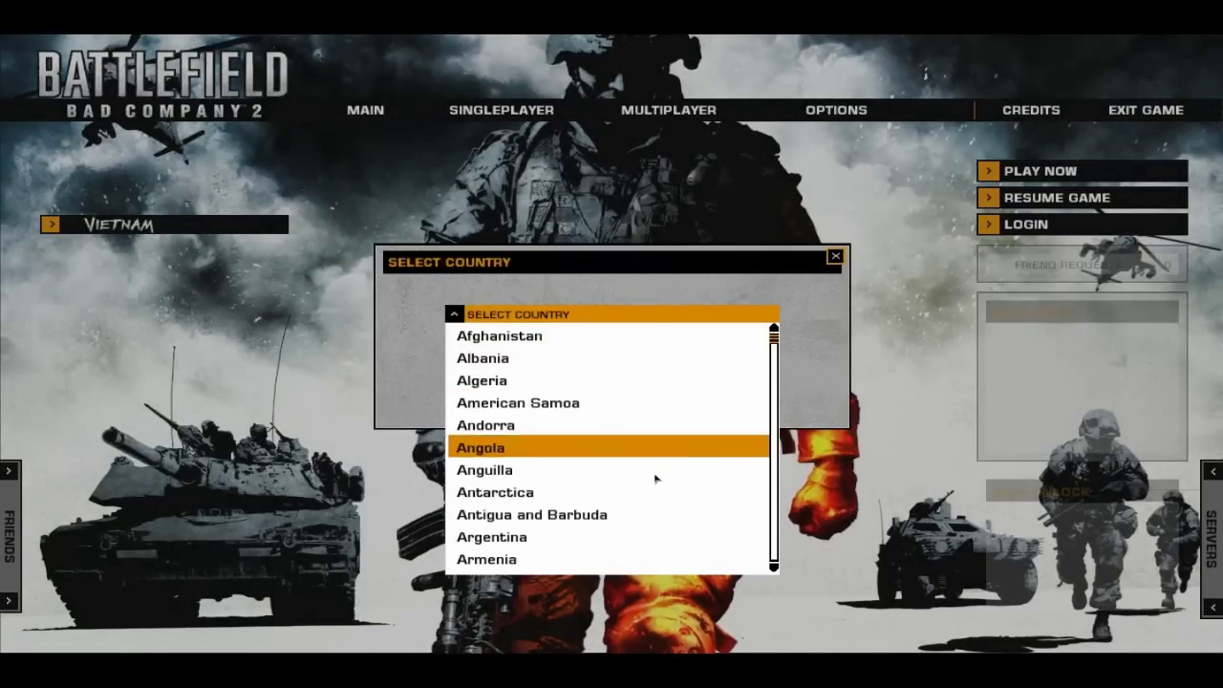
pyautogui.scroll(-5, 708, 449)
pyautogui.scroll(-5, 719, 447)
pyautogui.moveTo(772, 472); pyautogui.dragTo(772, 516)
pyautogui.click(617, 418)
pyautogui.click(587, 411)
pyautogui.click(516, 485)
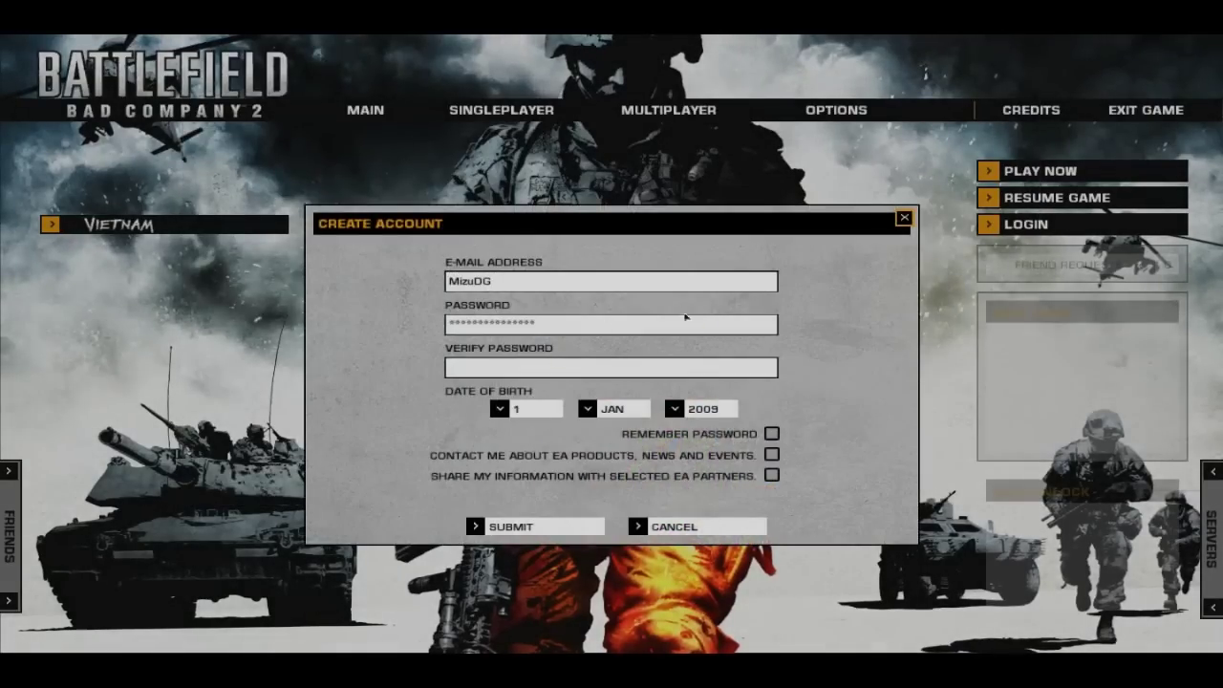
# - Enter a new password twice, birth year 1980 and a new e-mail, then submit
pyautogui.click(523, 323)
pyautogui.click(541, 367)
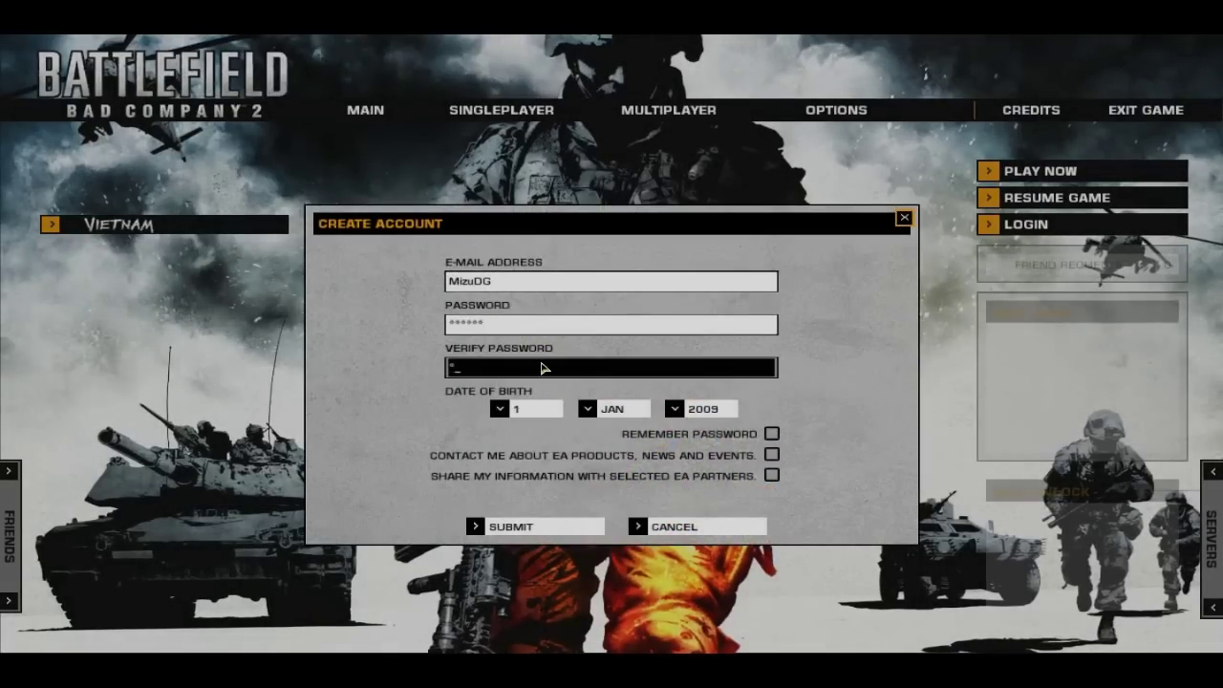
pyautogui.click(718, 411)
pyautogui.scroll(-8, 697, 506)
pyautogui.click(698, 562)
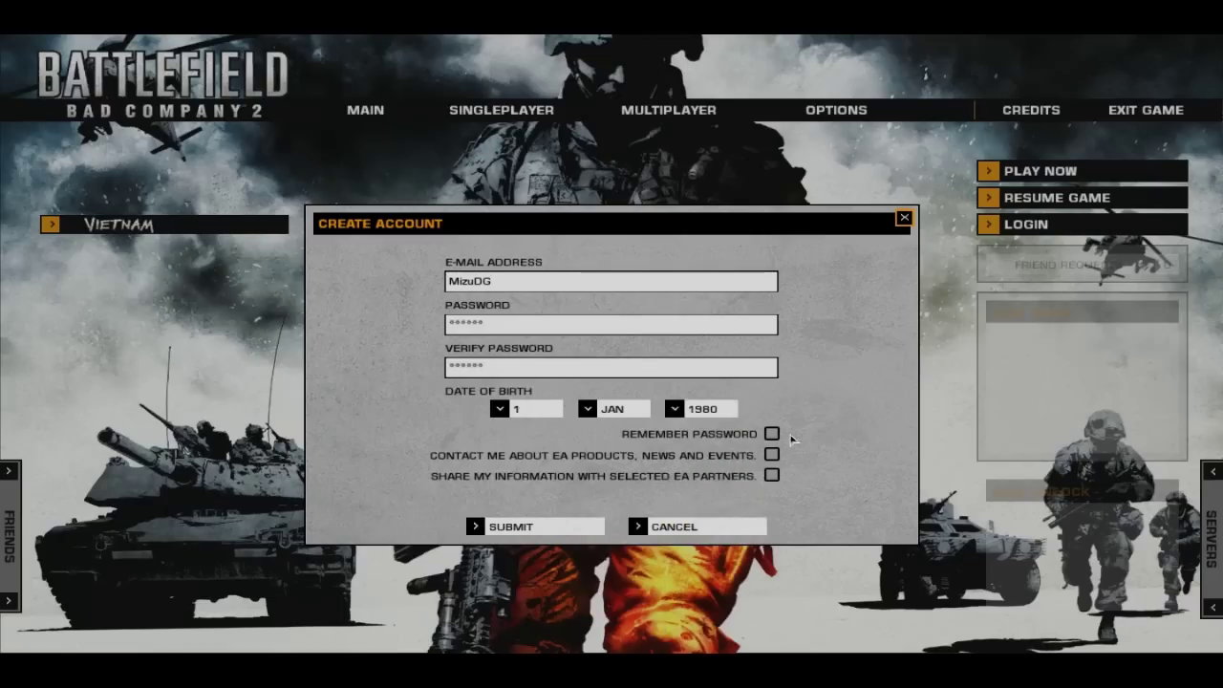
pyautogui.click(516, 283)
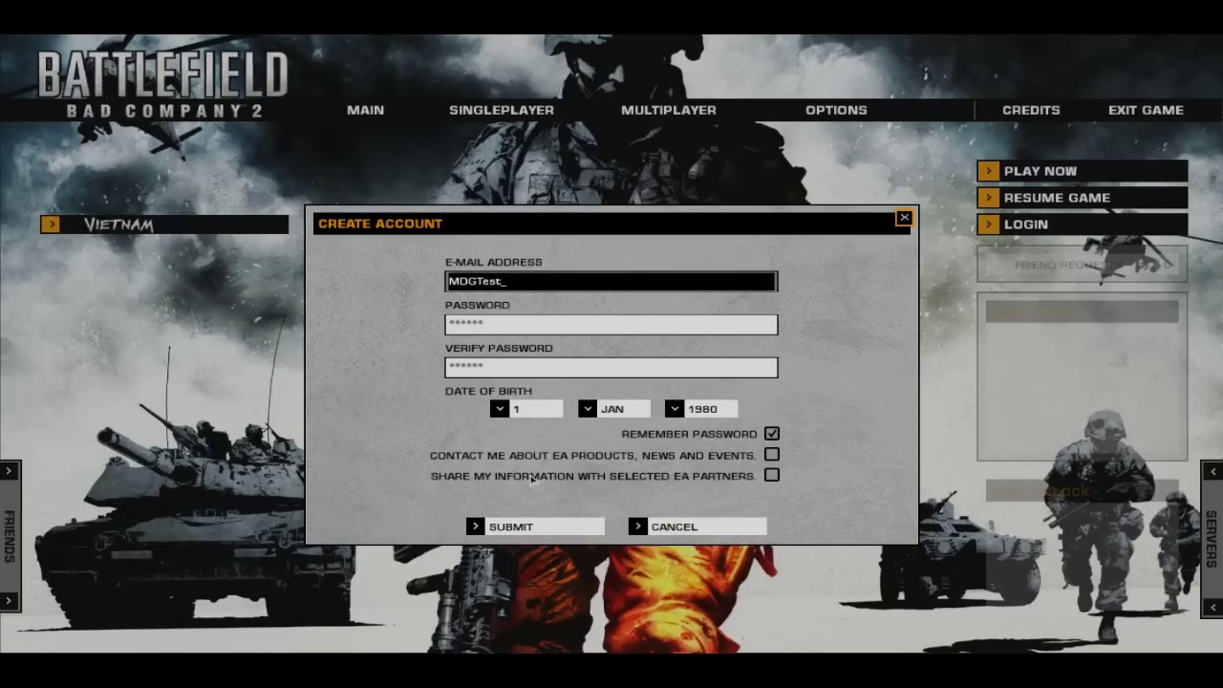
pyautogui.click(531, 526)
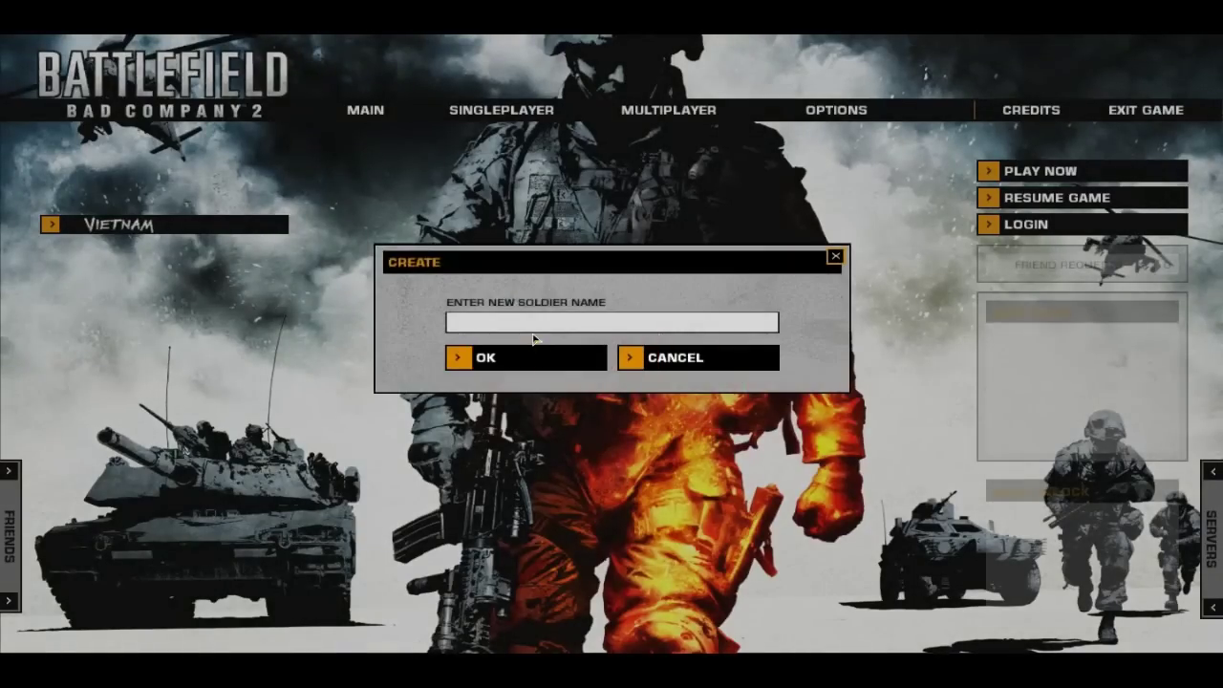
# - Name the new soldier and log in with it
pyautogui.click(534, 332)
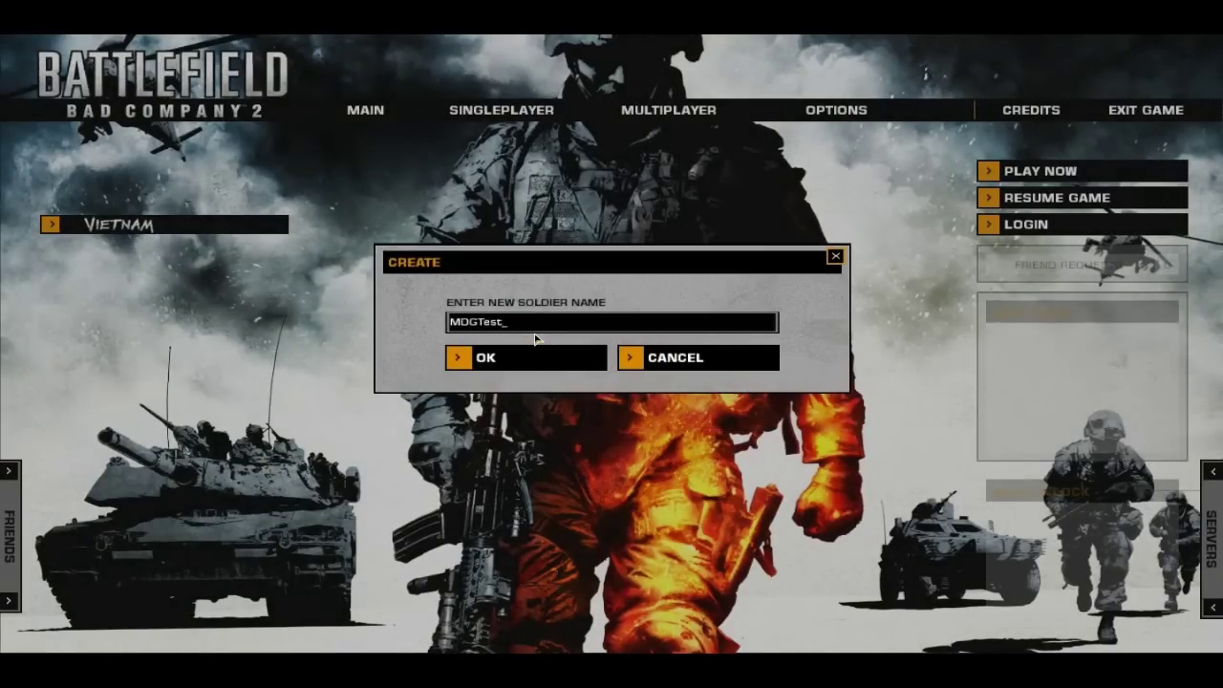
pyautogui.click(541, 356)
pyautogui.click(541, 472)
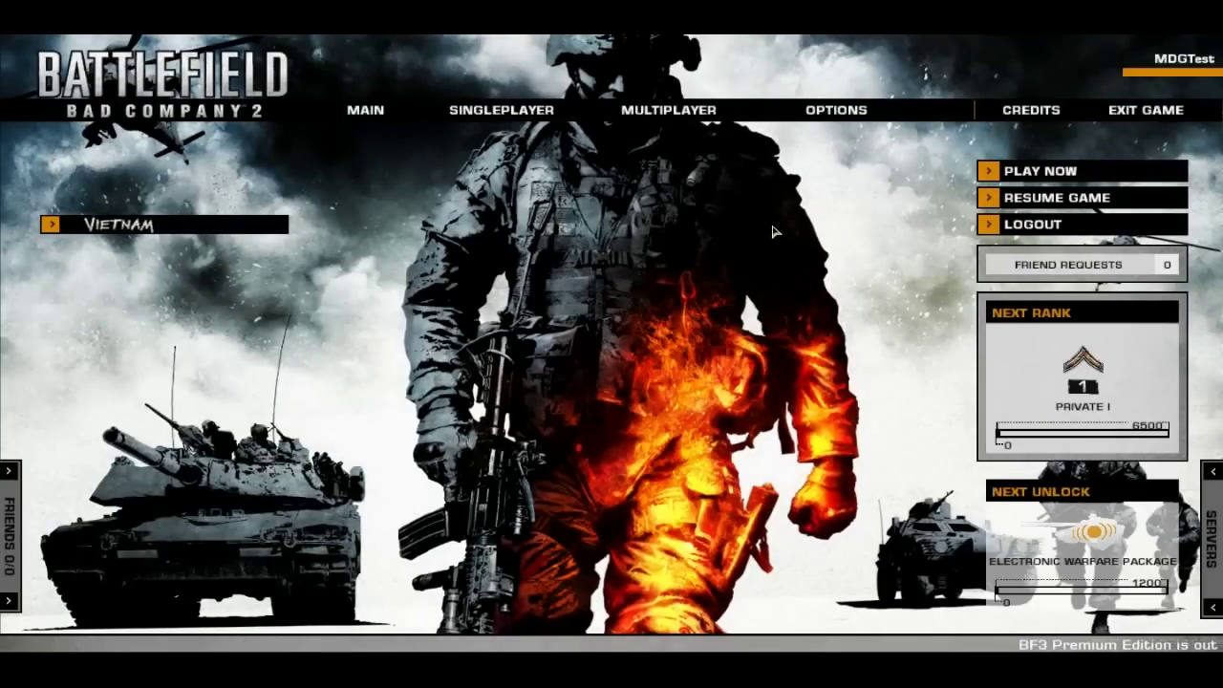
# - Search for servers, sort by PLAYERS, and join Mizu's Test Conquest server on Harvest Day
pyautogui.moveTo(669, 110)
pyautogui.click(641, 223)
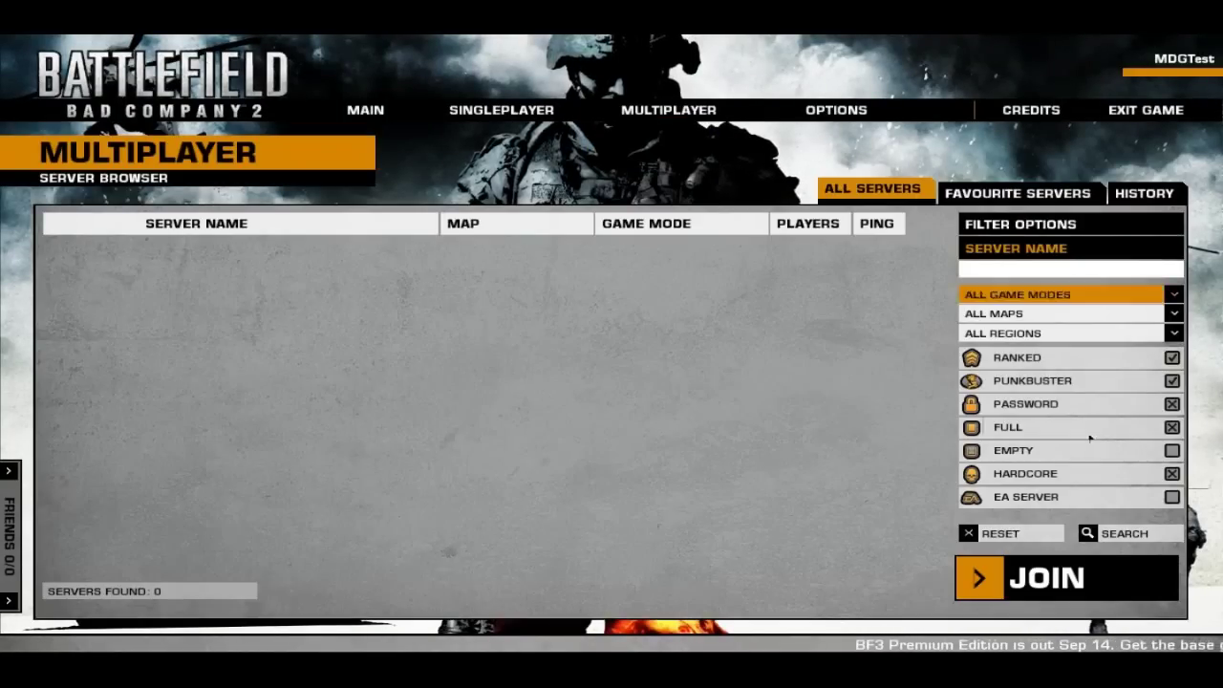
pyautogui.click(1120, 534)
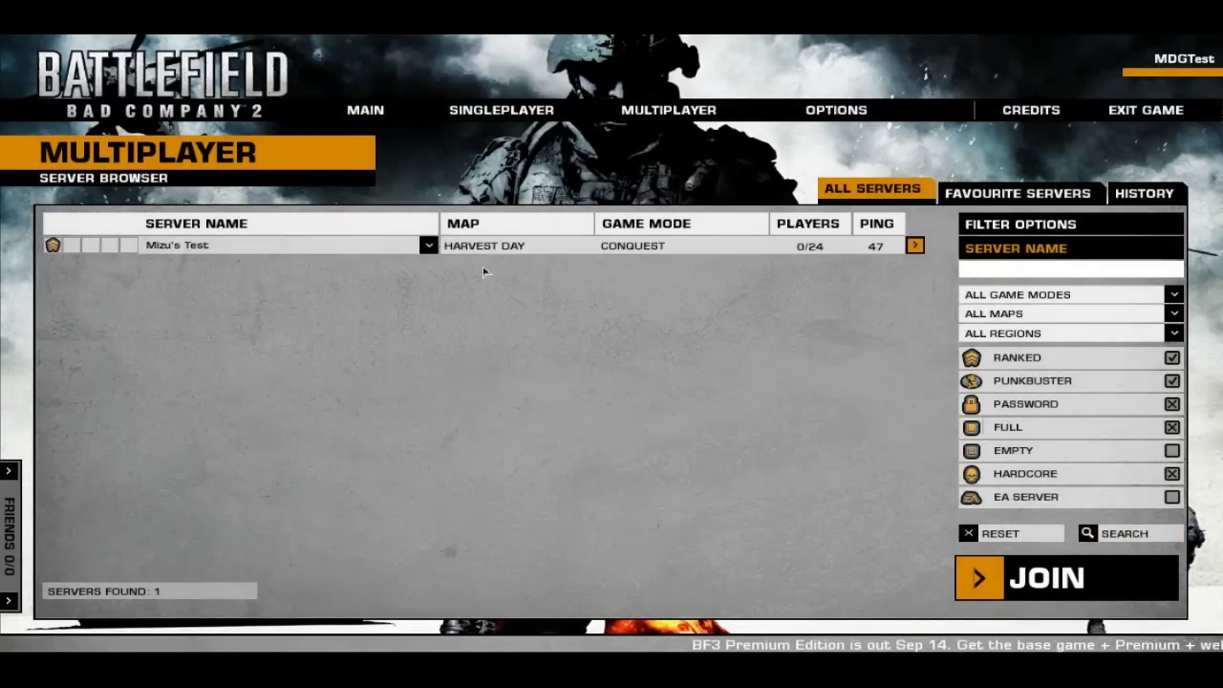
pyautogui.click(162, 251)
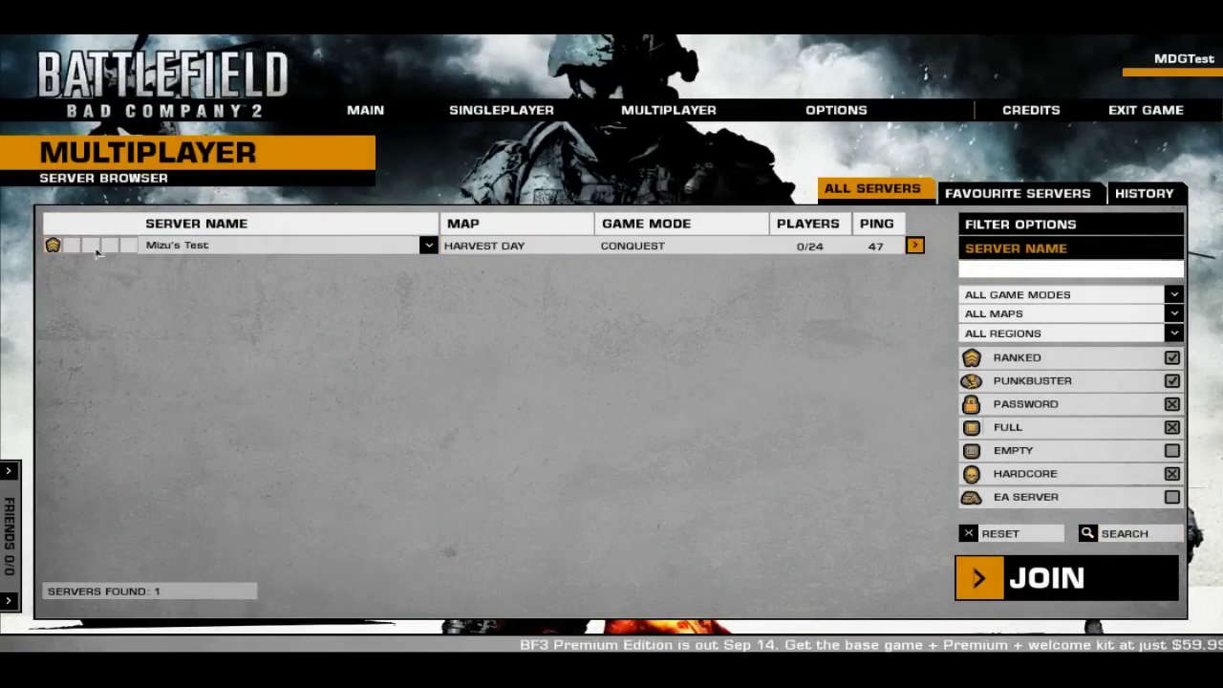
pyautogui.click(822, 225)
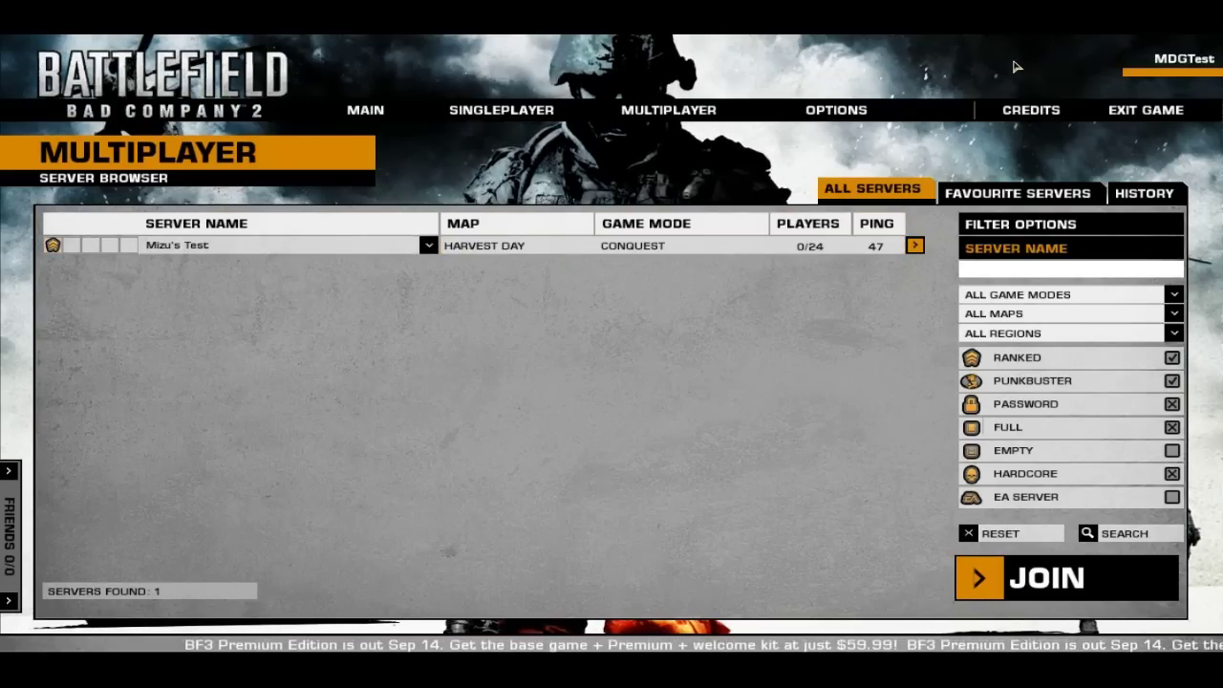
pyautogui.moveTo(669, 109)
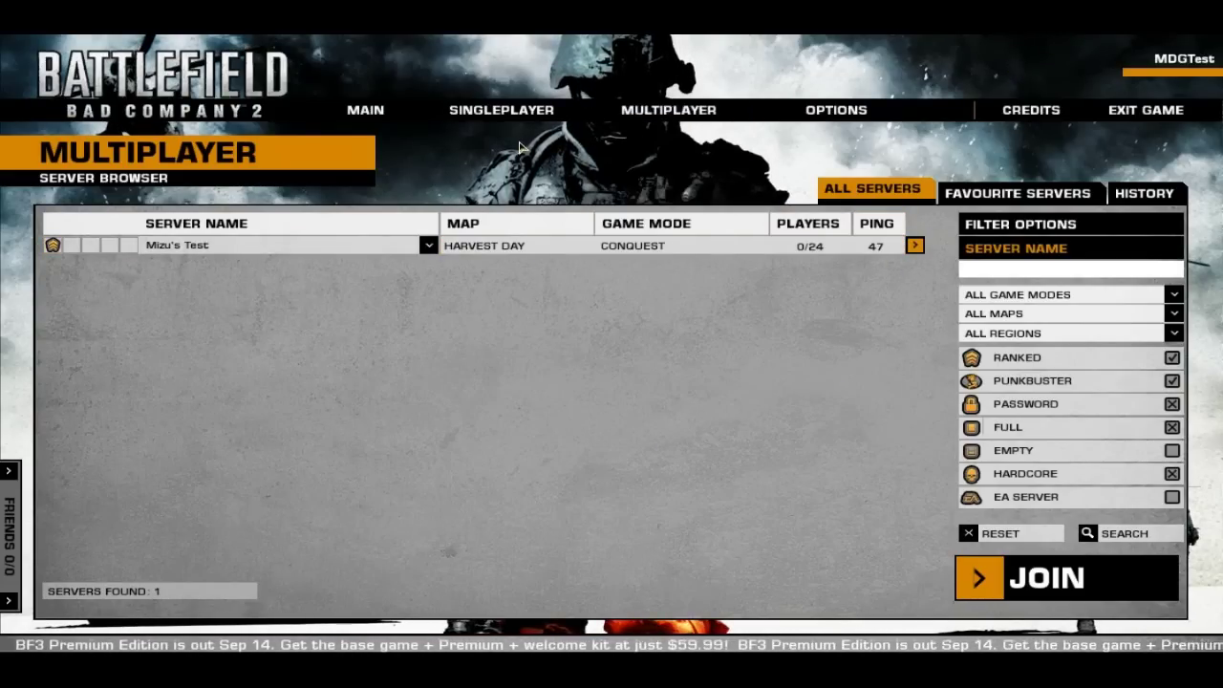
pyautogui.doubleClick(632, 251)
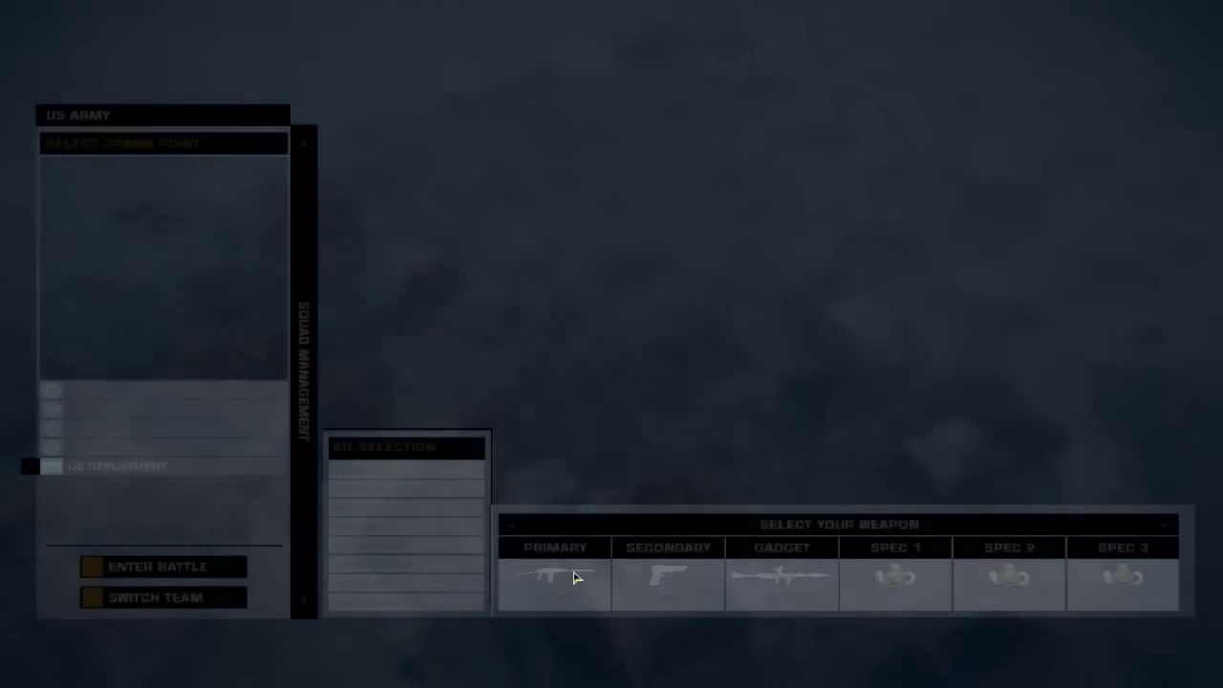
# - Equip Recon with the M1A1, Tracer pistol and V ALT W in Spec 3, then spawn in
pyautogui.click(564, 575)
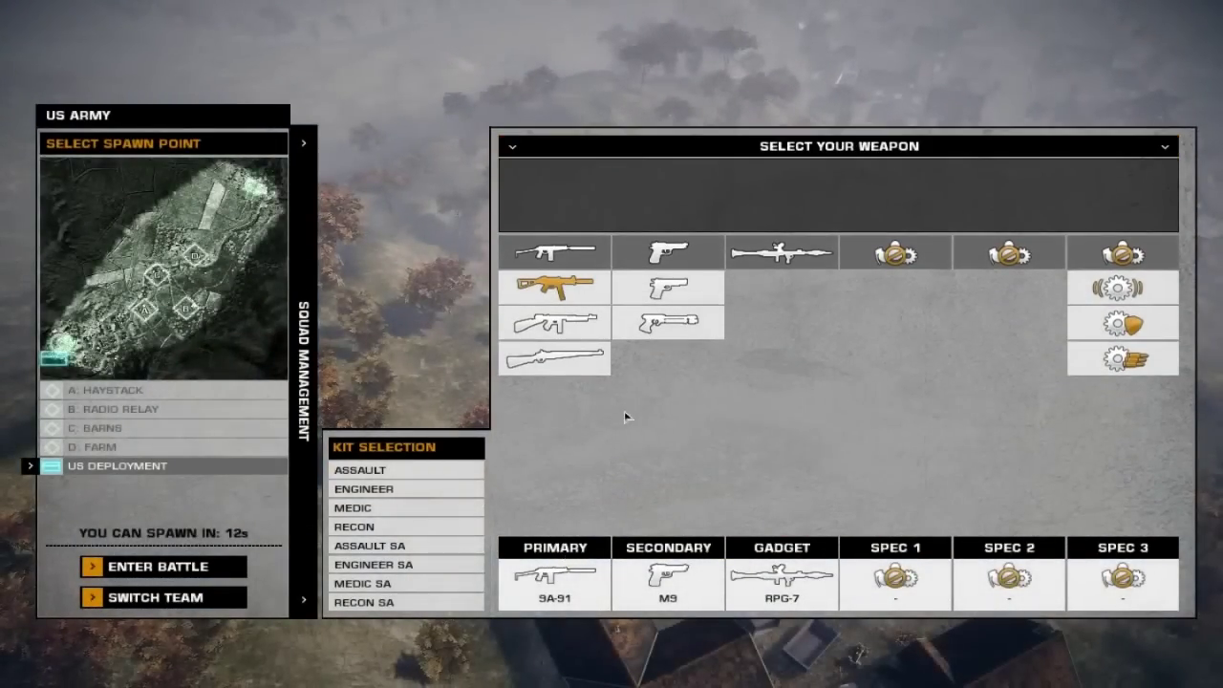
pyautogui.click(590, 354)
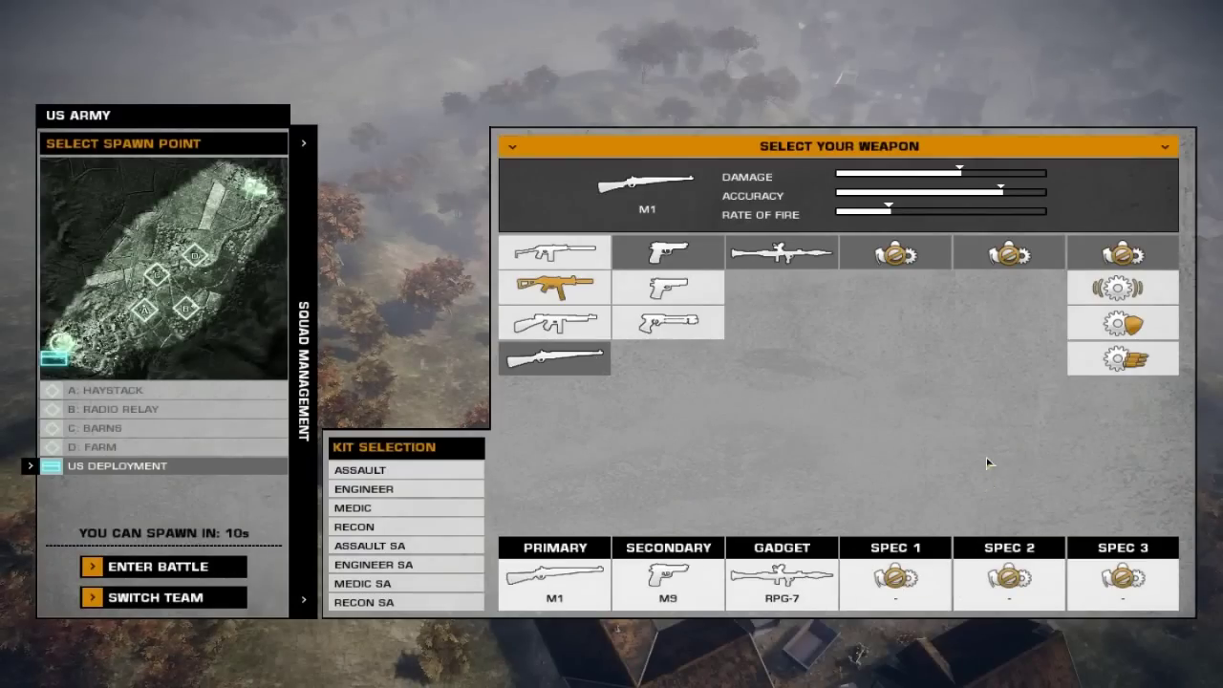
pyautogui.click(1133, 362)
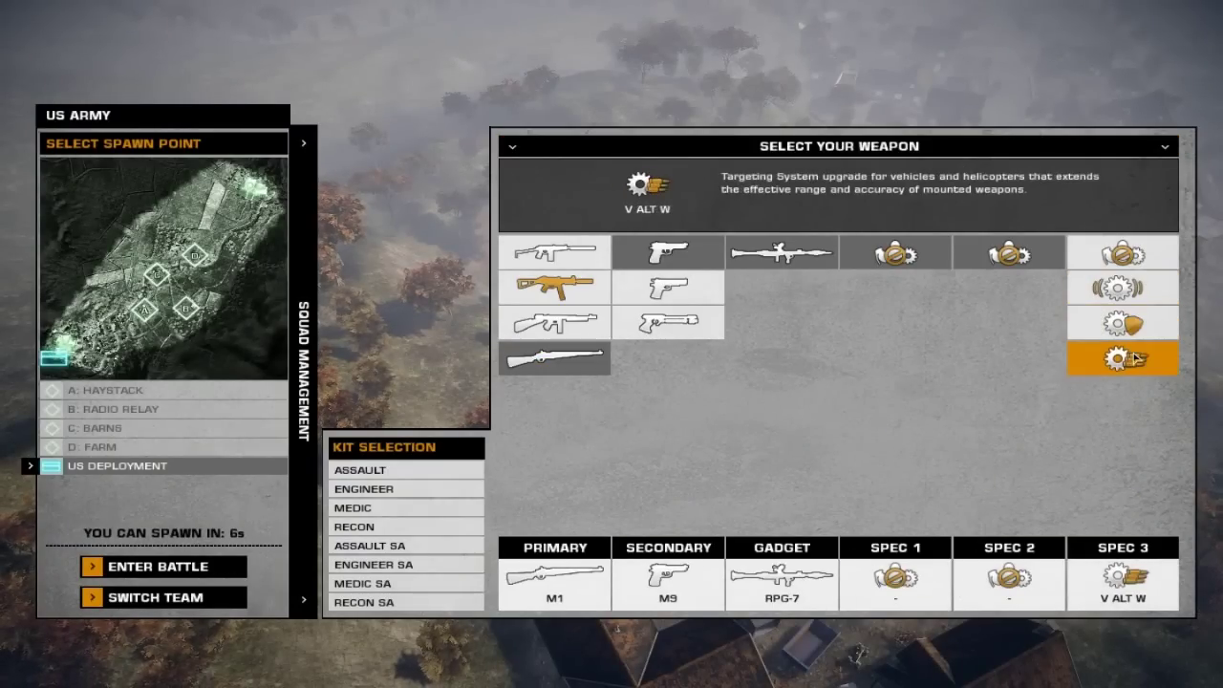
pyautogui.click(667, 321)
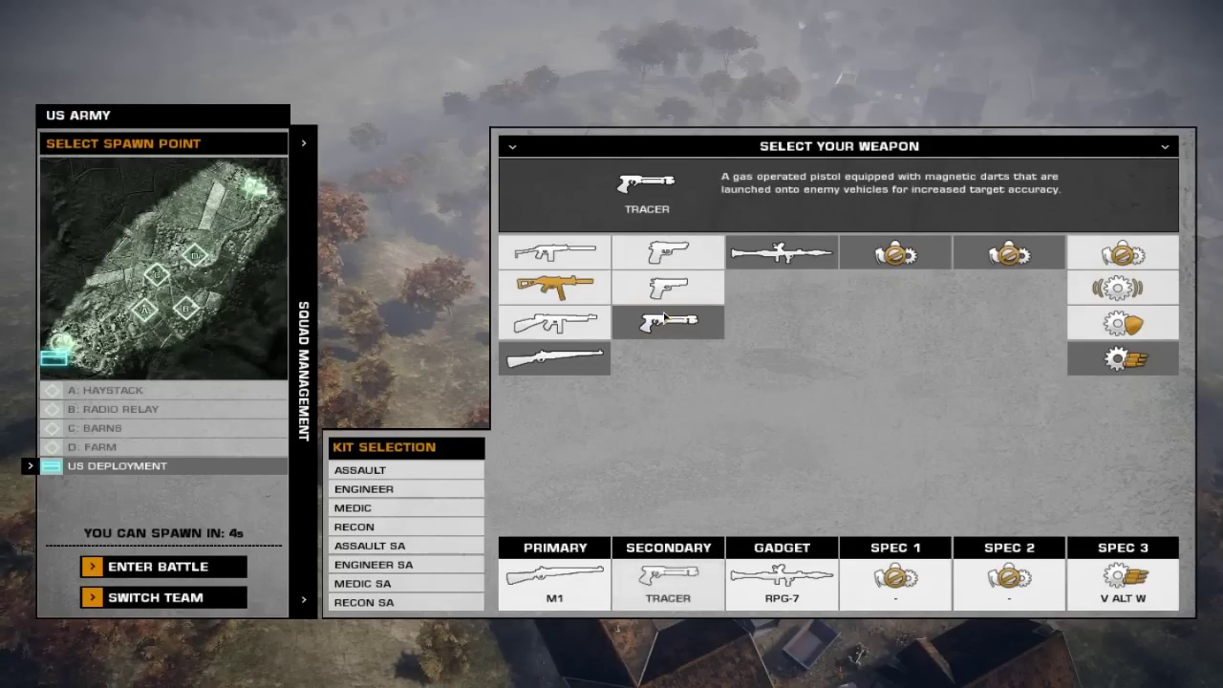
pyautogui.click(594, 319)
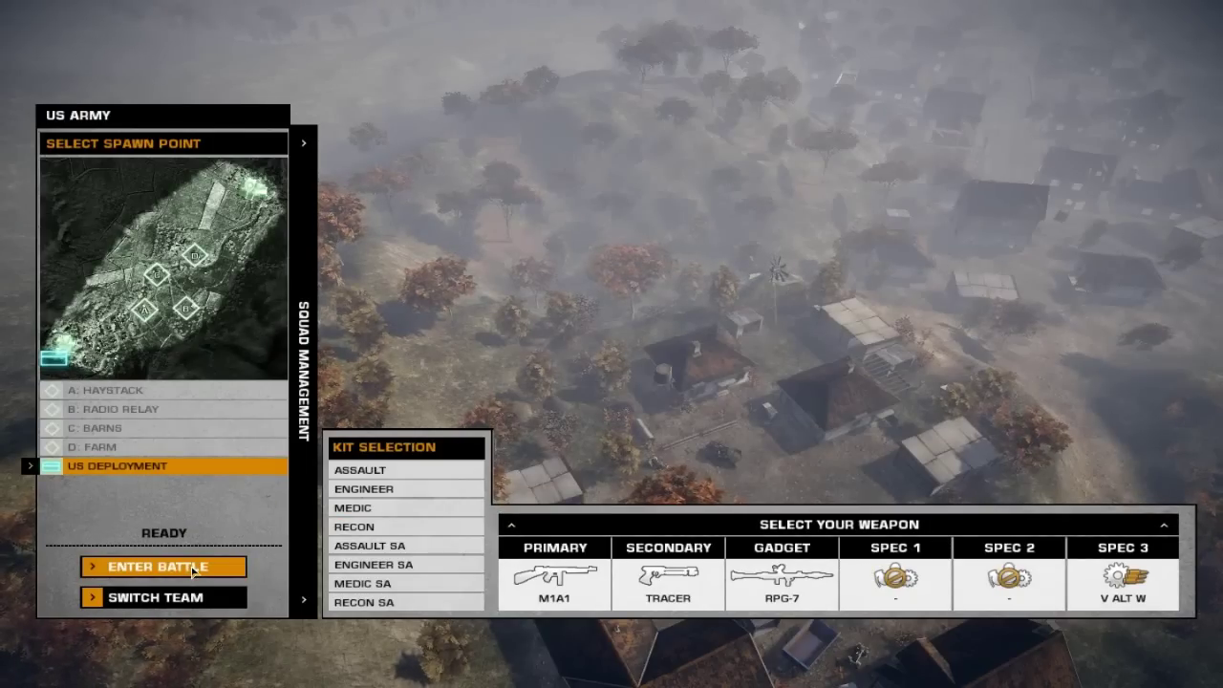
pyautogui.click(192, 571)
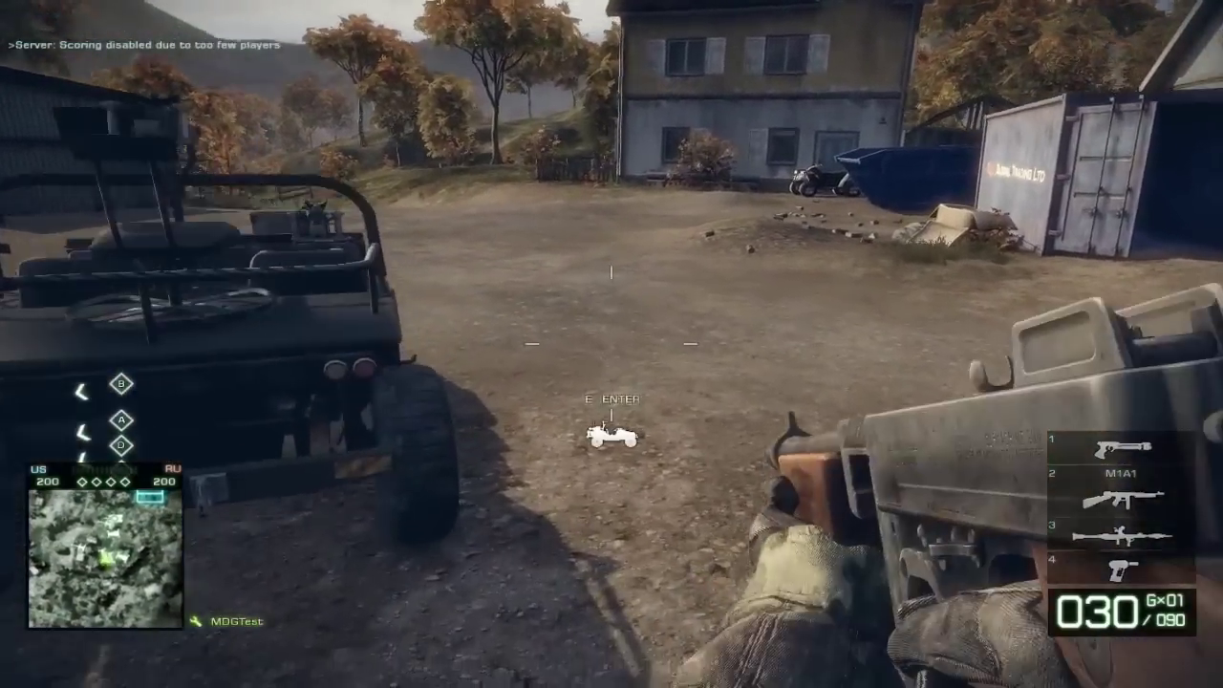
# - Cycle through weapon slots and the scoreboard, then fire the RPG-7 rocket at the house
pyautogui.press('3')
pyautogui.press('4')
pyautogui.press('Tab')
pyautogui.press('2')
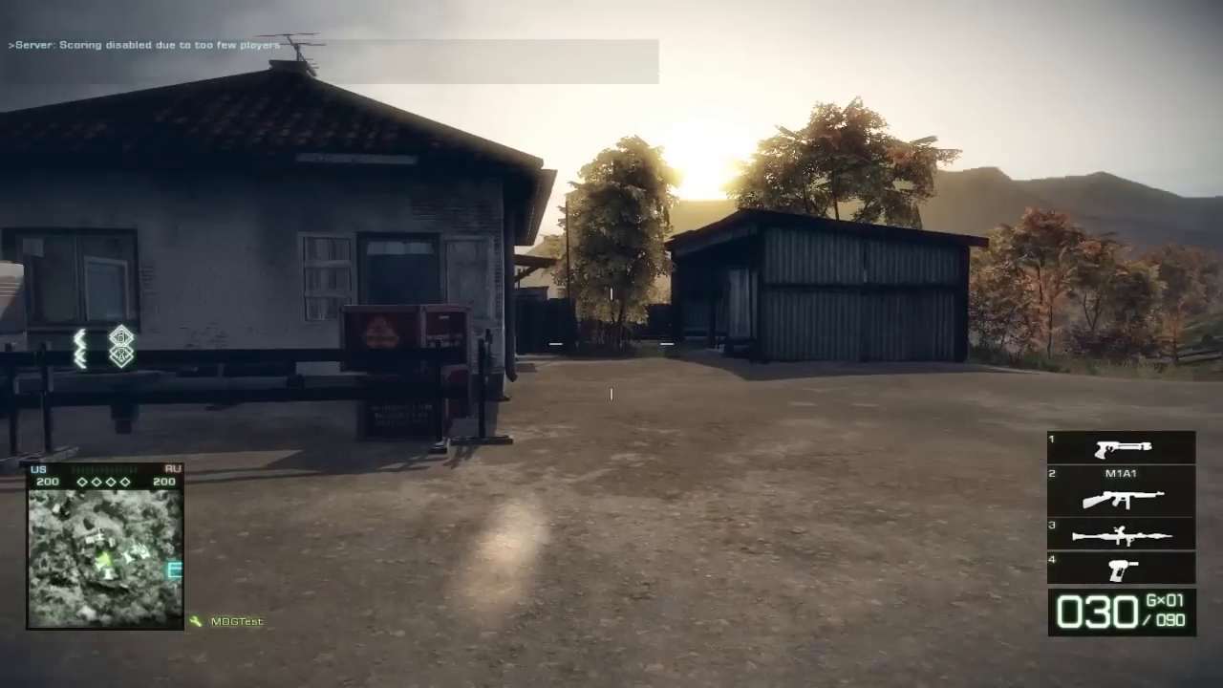
pyautogui.press('Tab')
pyautogui.press('3')
pyautogui.press('Tab')
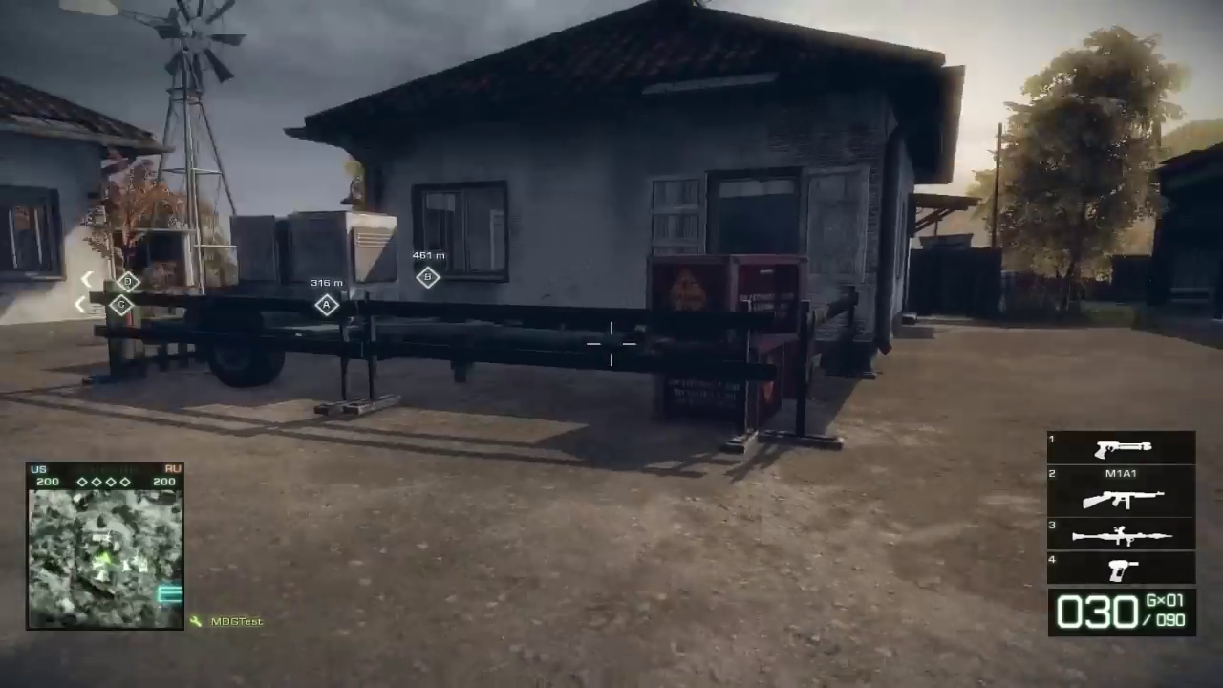
pyautogui.press('3')
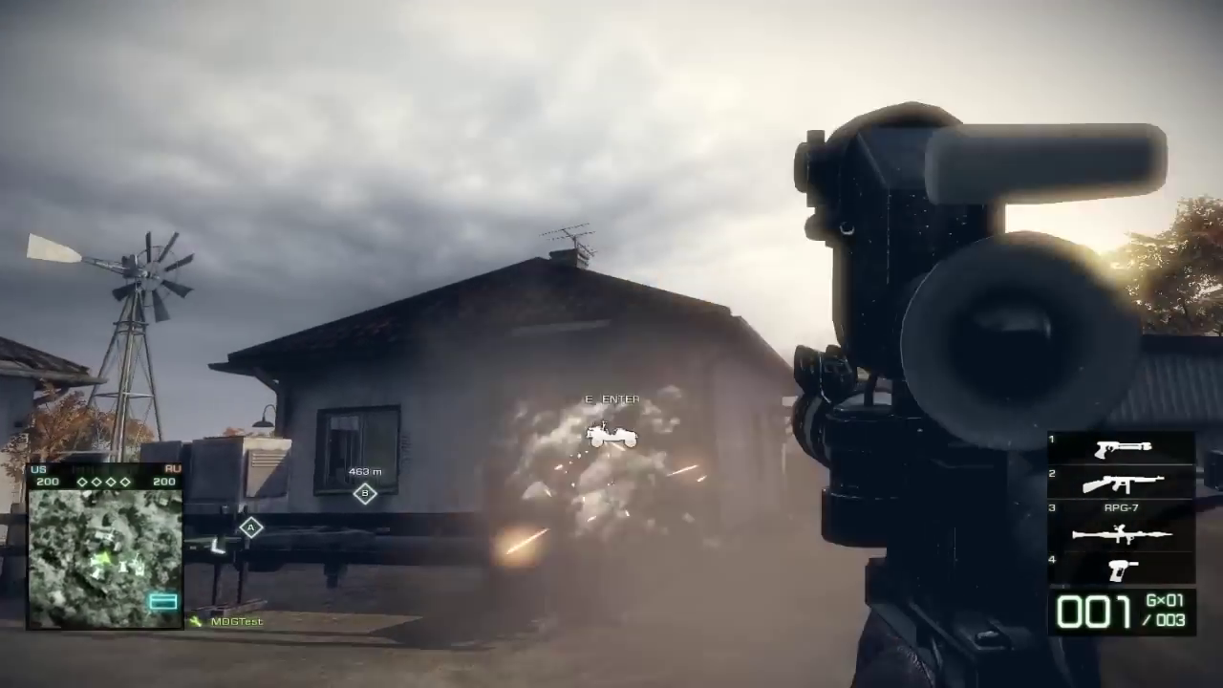
pyautogui.click(612, 344)
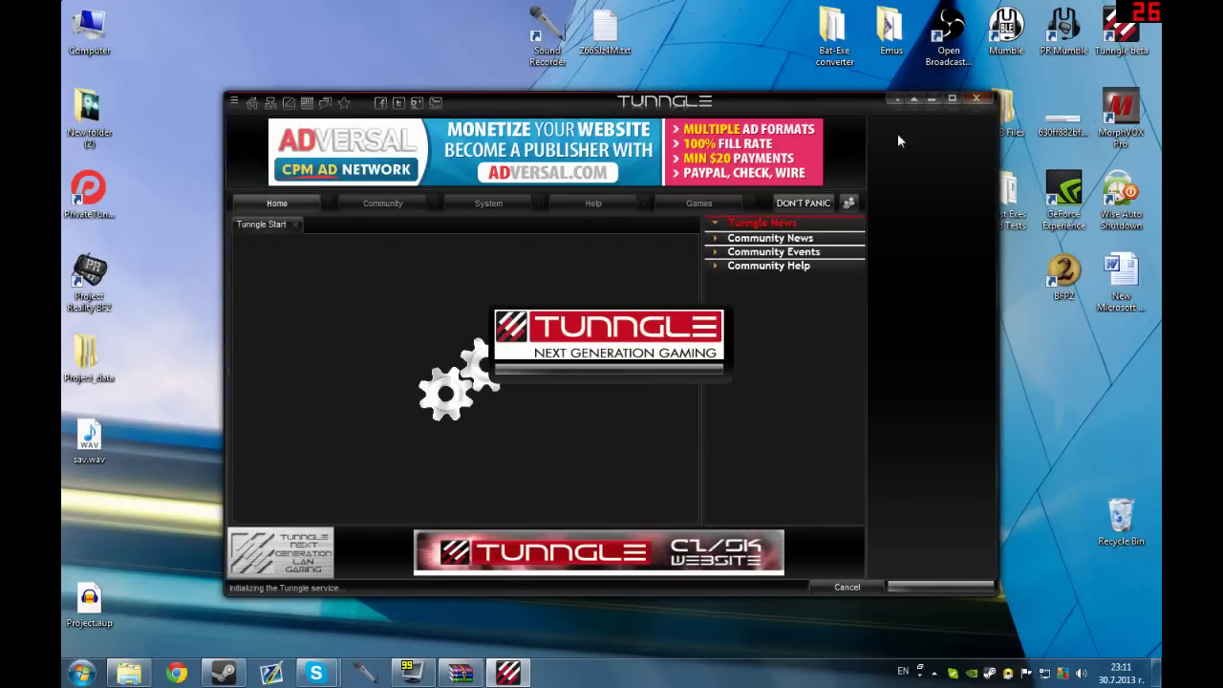
# - Start Remote Desktop Connection from the Start menu and connect to the server machine
pyautogui.press('super')
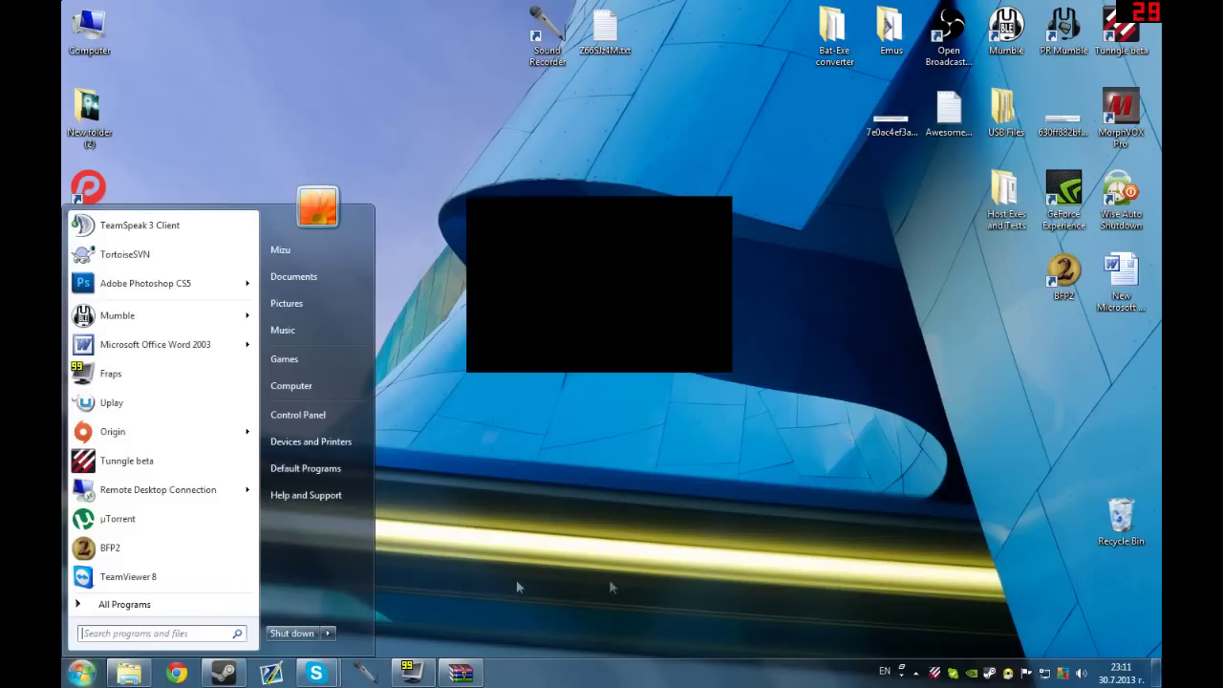
pyautogui.click(203, 514)
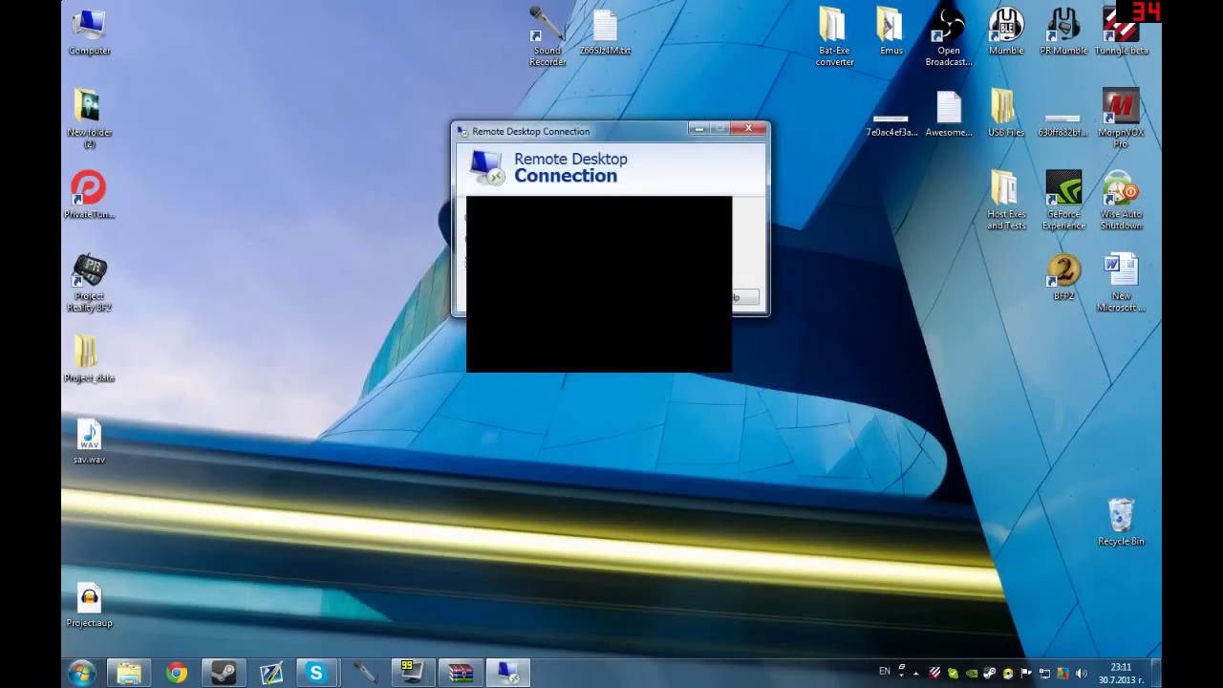
pyautogui.press('Return')
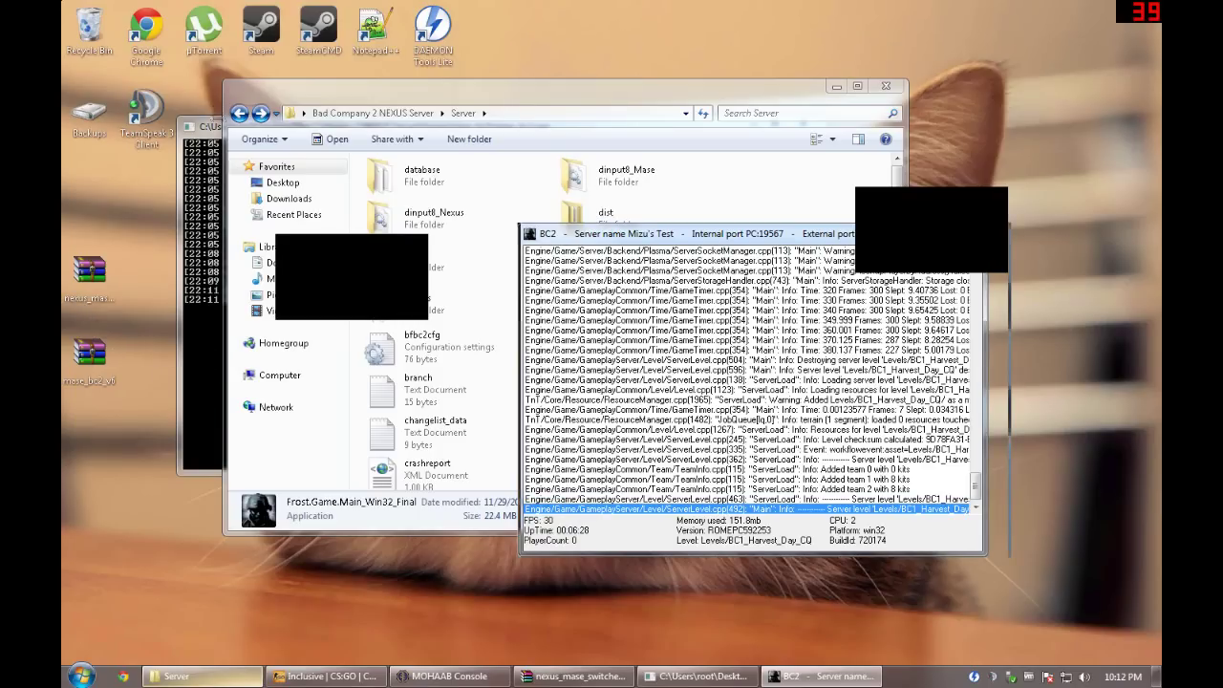
# - Check the remote mase_bc2 console and the BC2 server log window
pyautogui.click(213, 206)
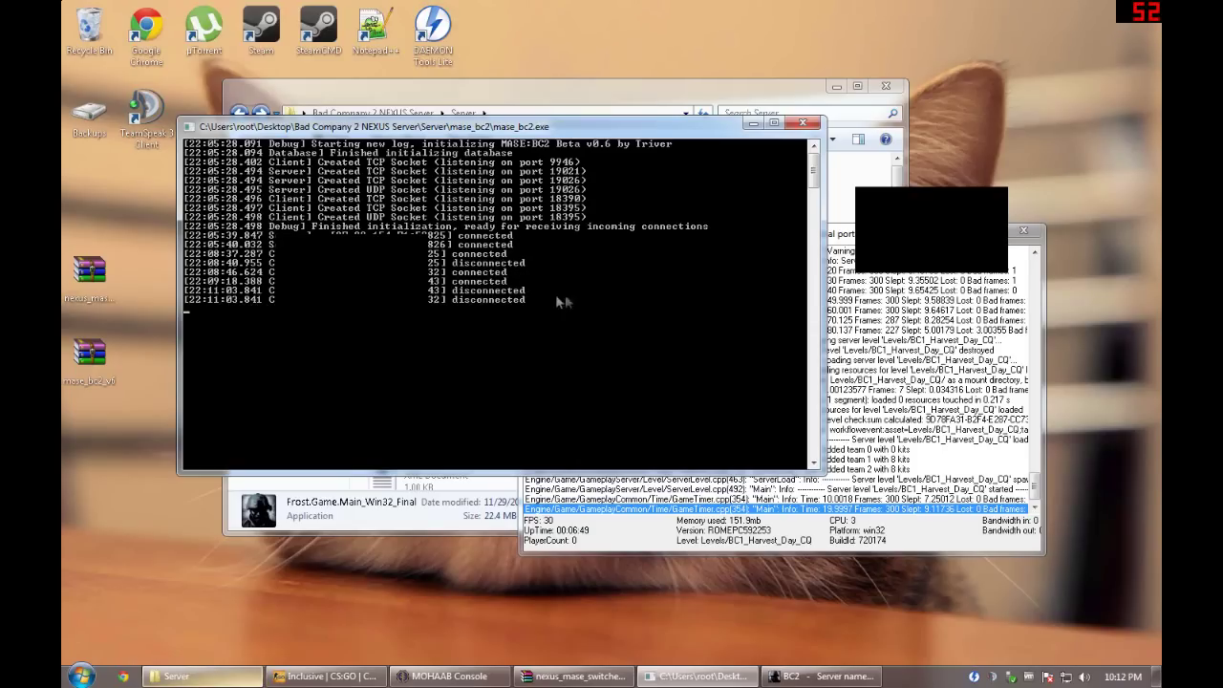
pyautogui.click(1005, 432)
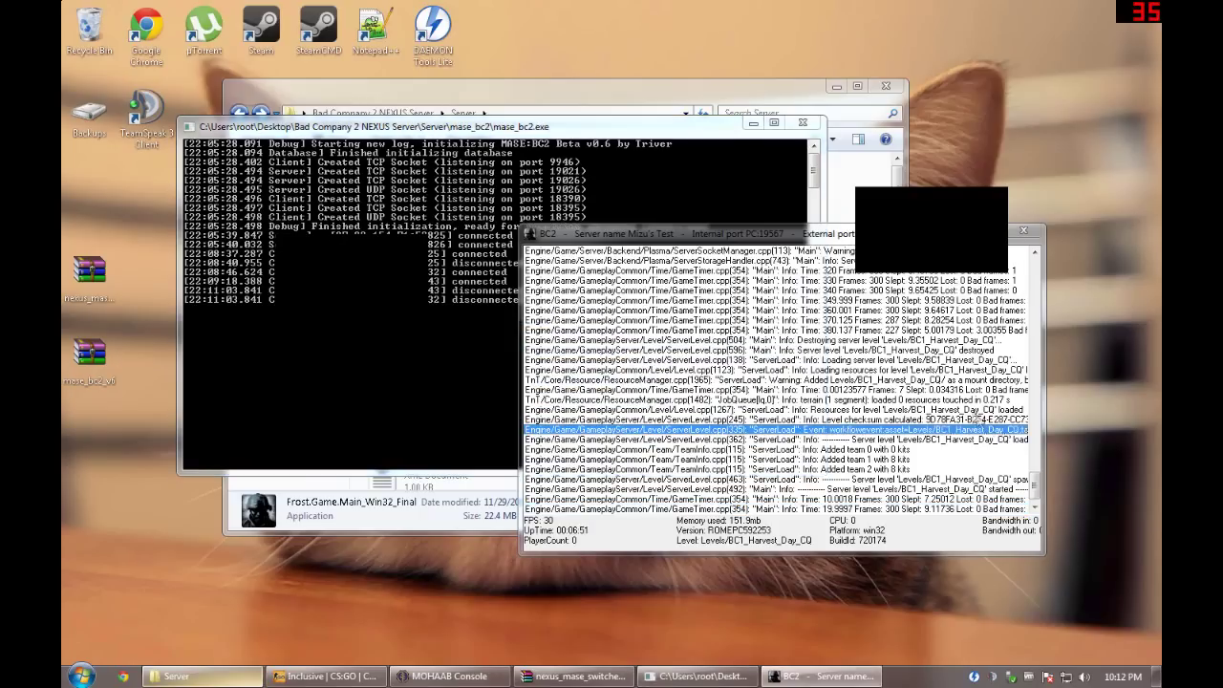
pyautogui.scroll(4, 966, 399)
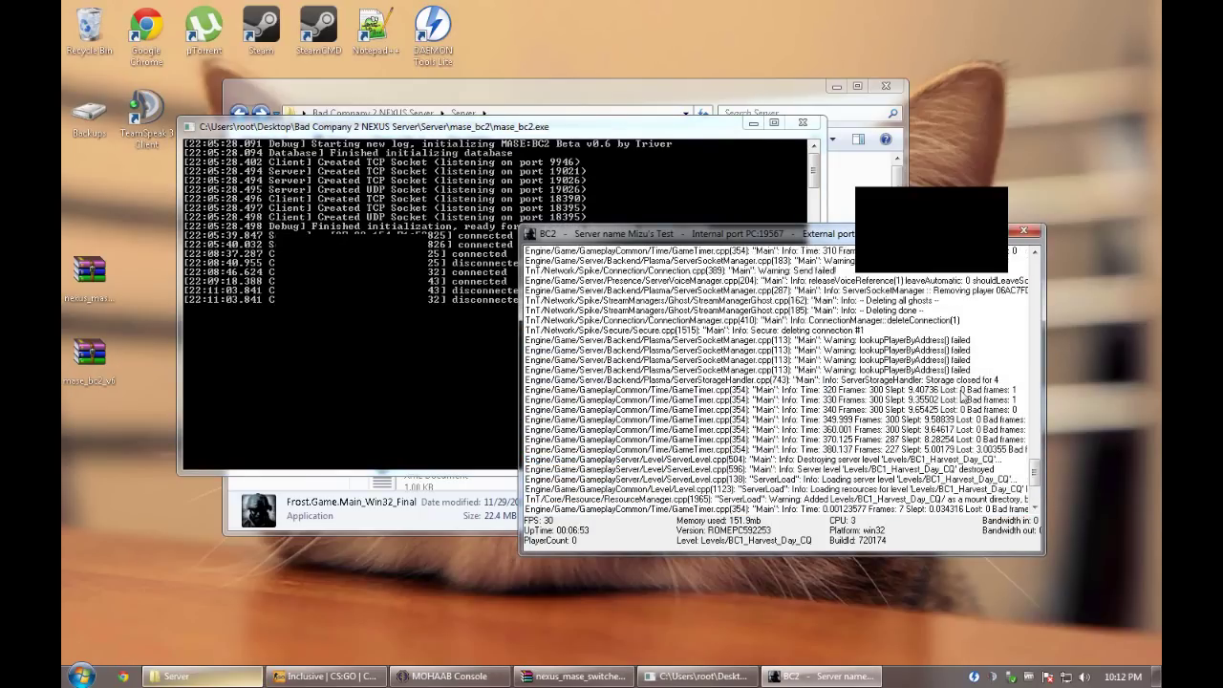
pyautogui.scroll(-4, 702, 328)
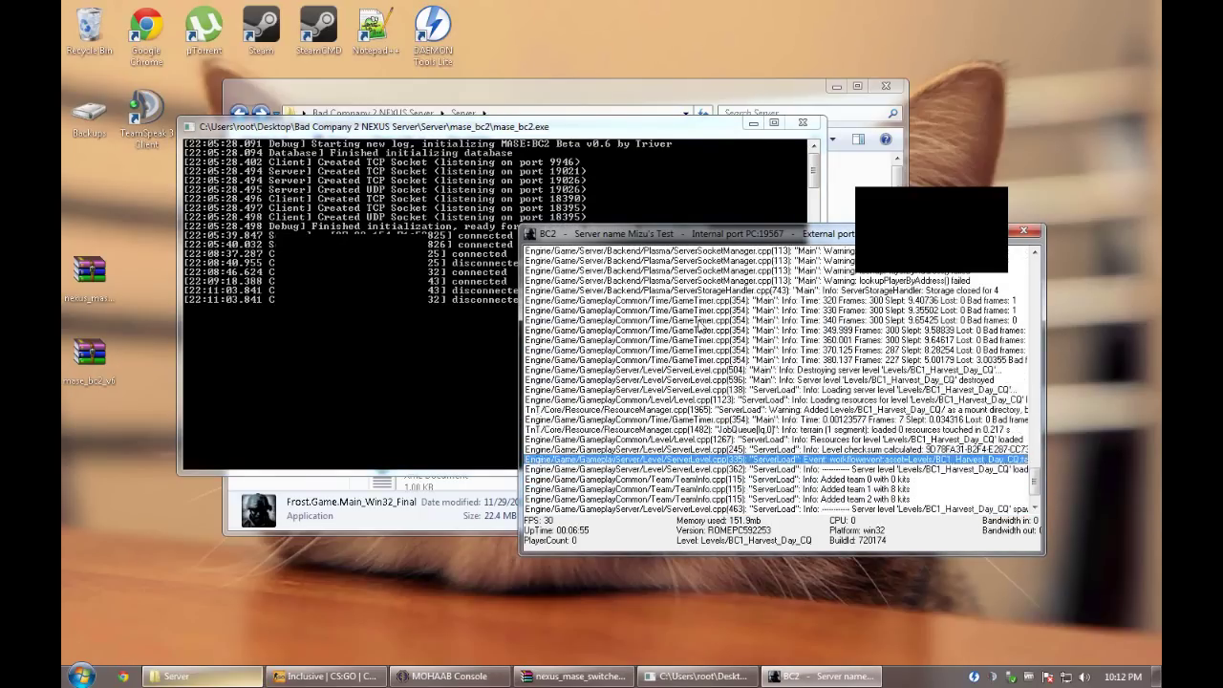
pyautogui.scroll(-2, 701, 328)
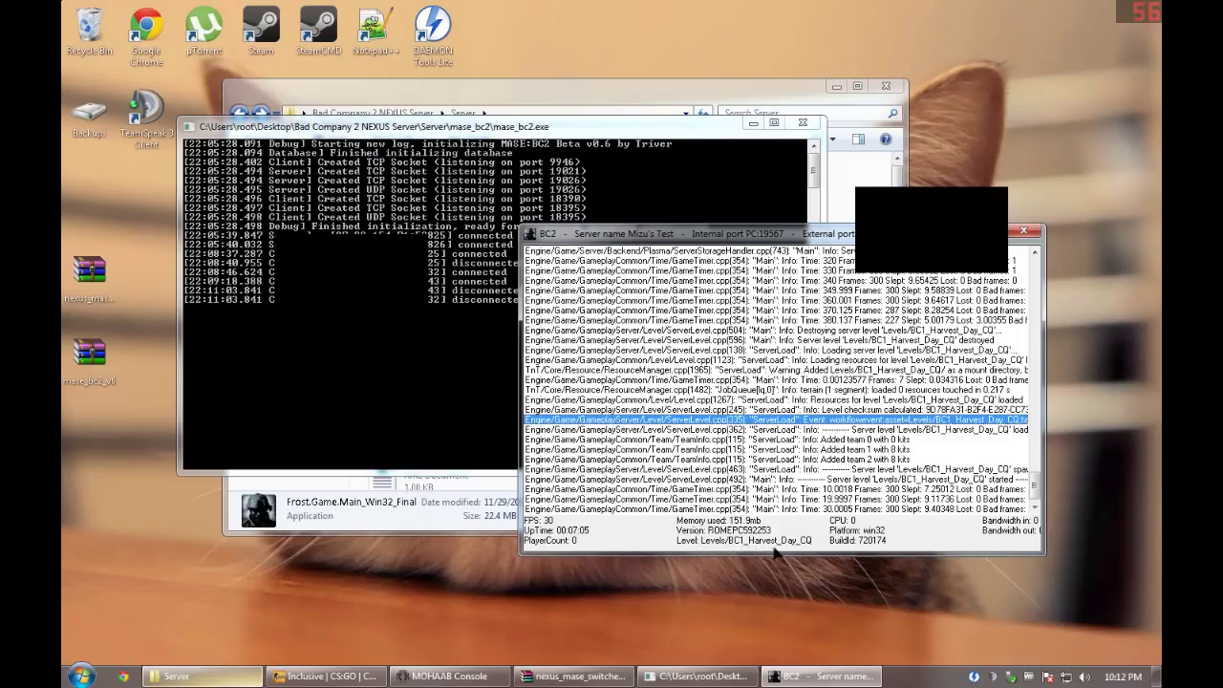
# - Close the BC2 server window, the mase_bc2 console and the Server folder
pyautogui.click(1024, 232)
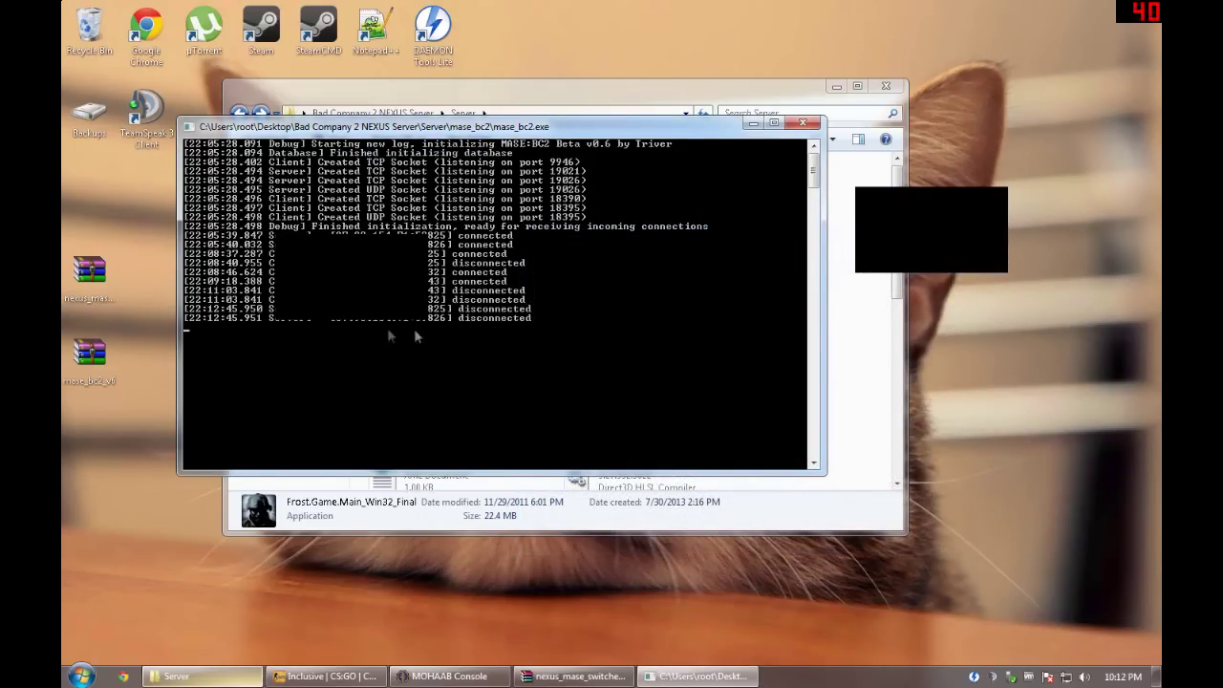
pyautogui.click(803, 124)
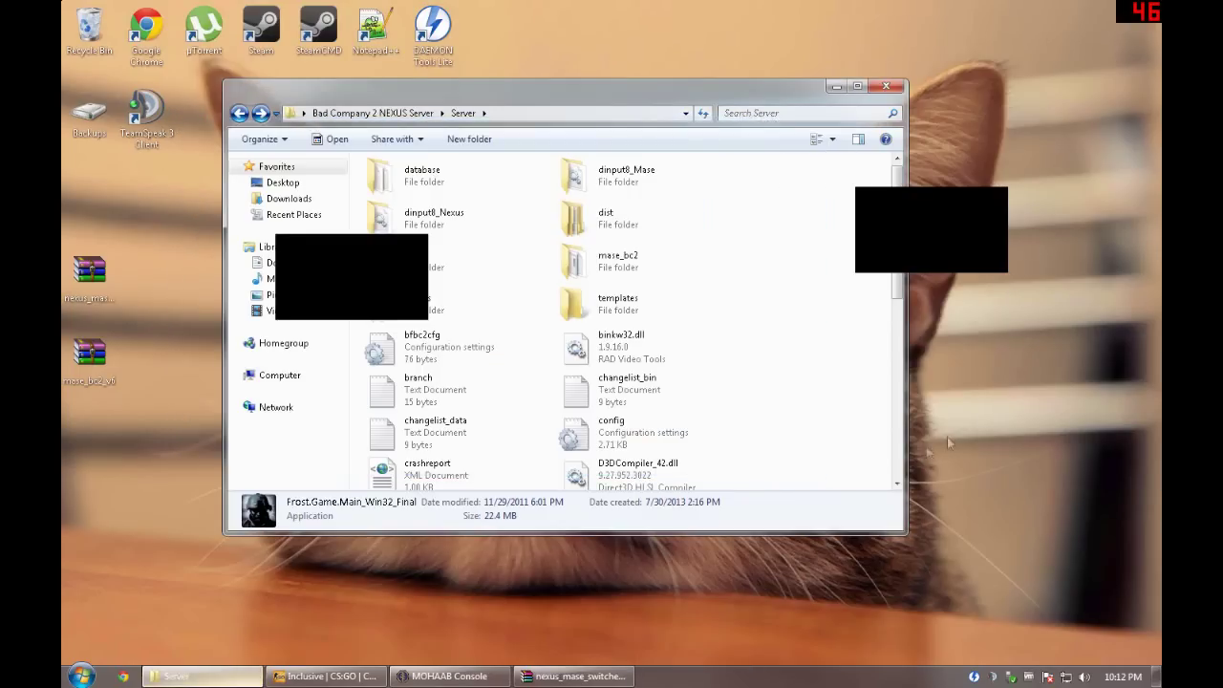
pyautogui.click(887, 89)
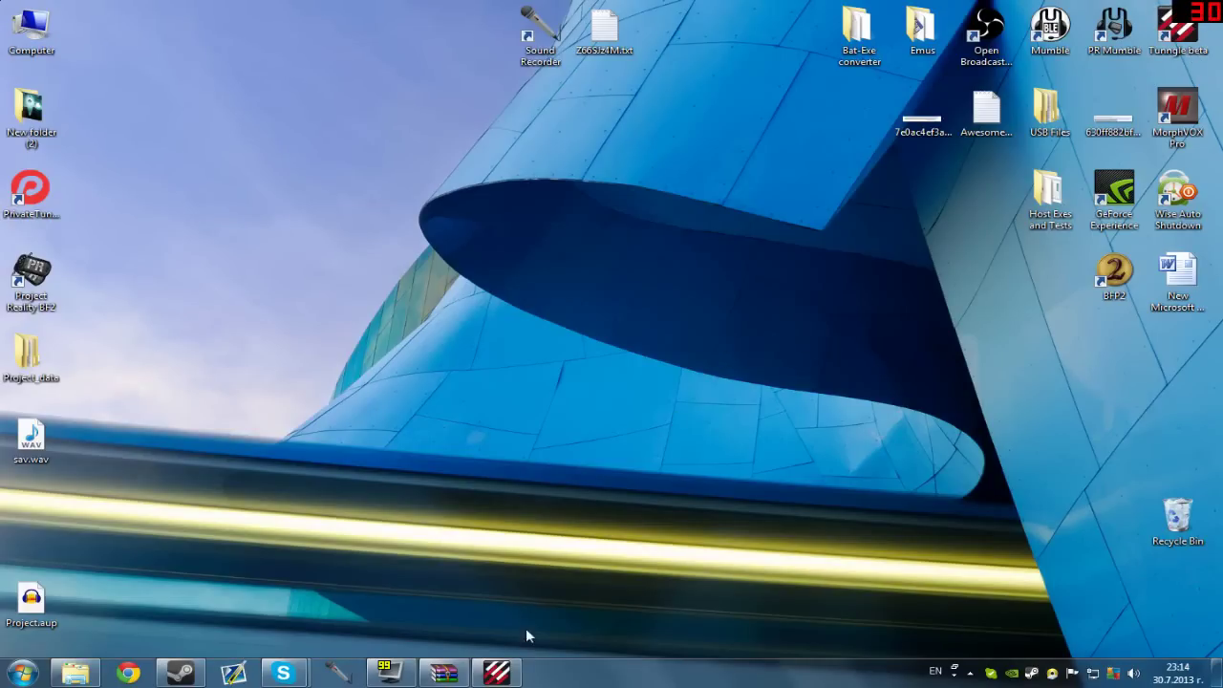
pyautogui.click(75, 673)
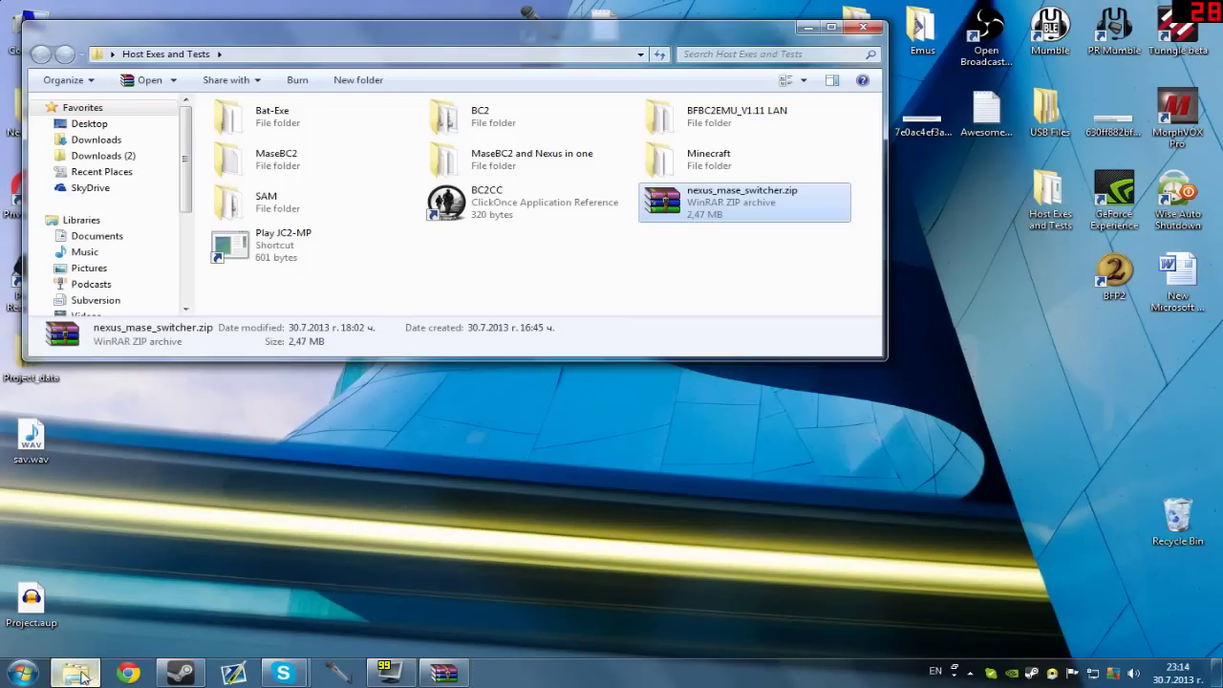
pyautogui.click(462, 301)
pyautogui.click(863, 27)
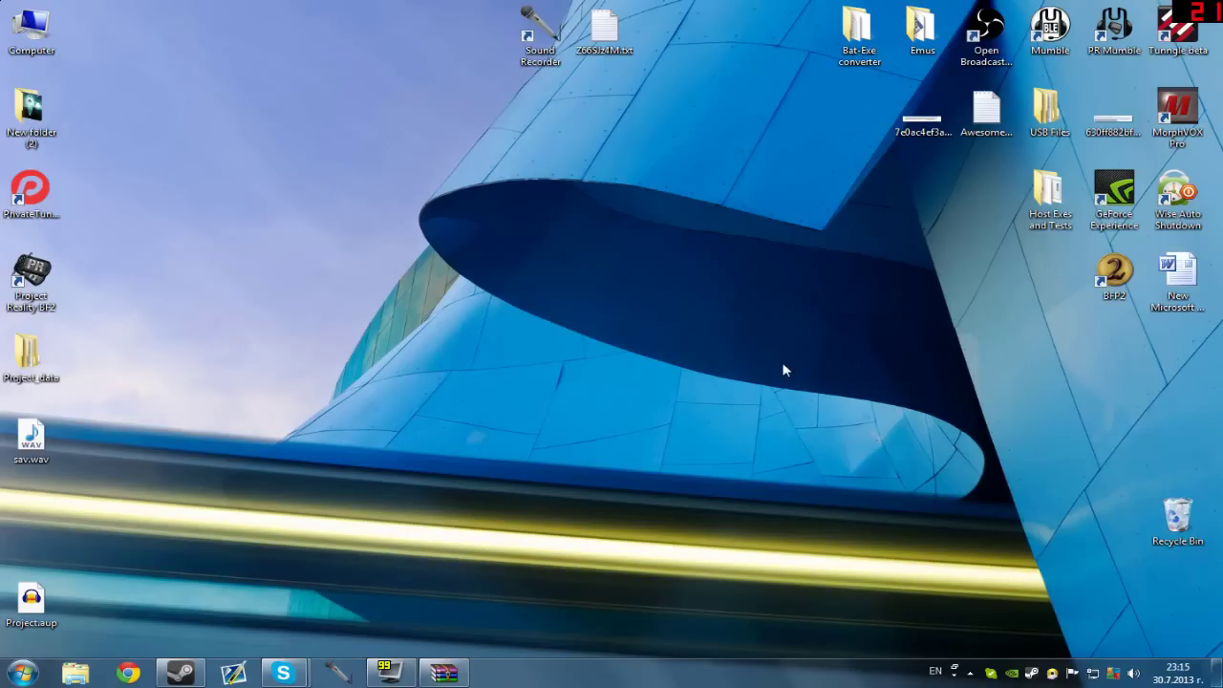
pyautogui.moveTo(762, 327); pyautogui.dragTo(400, 173)
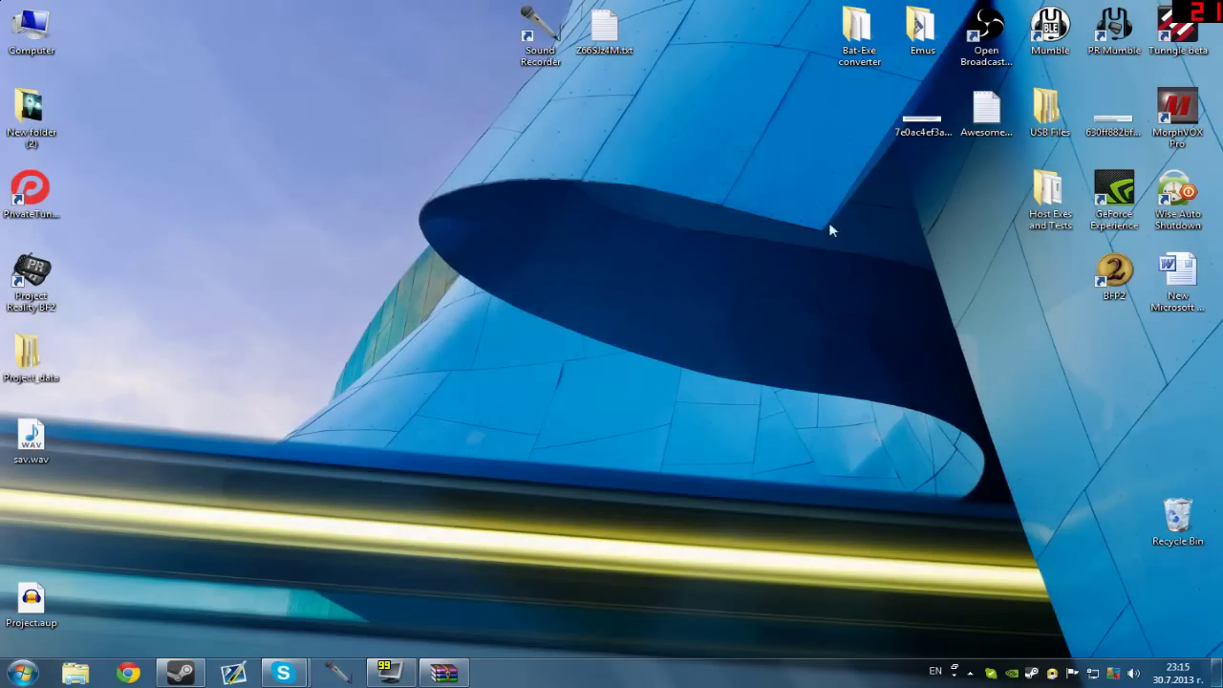